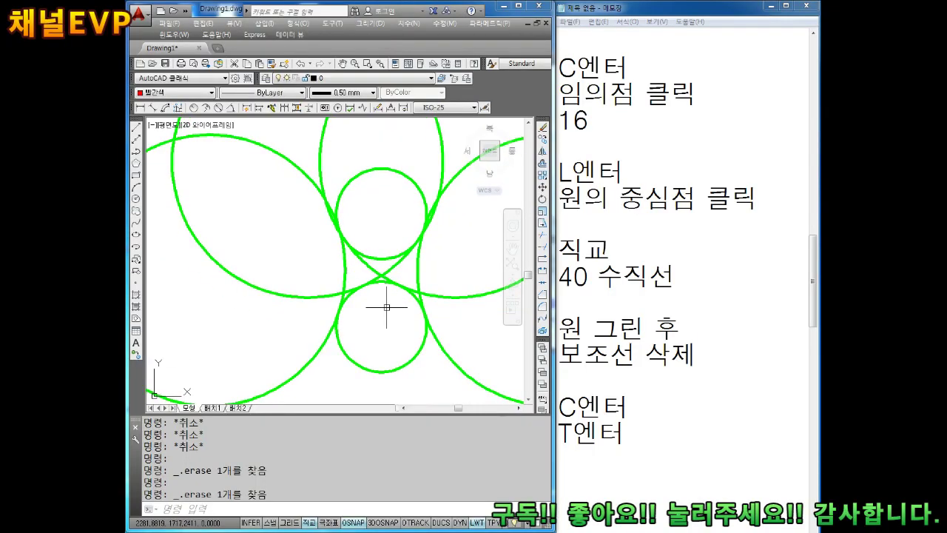
- Draw tiny marker circles at the tangent spots on the upper and lower small circles
scroll(389, 267, up, 2)
key(Escape)
key(Escape)
key(Escape)
text(C)
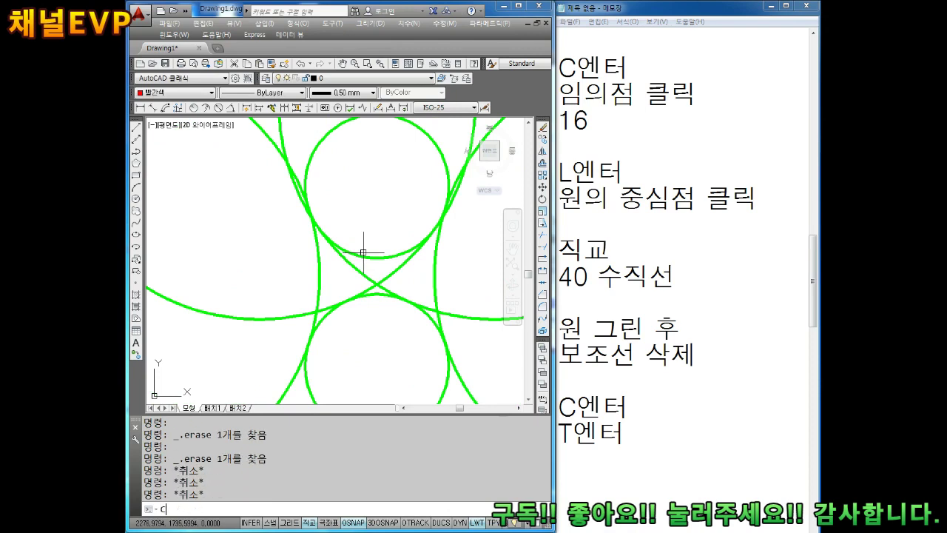
key(Return)
click(319, 200)
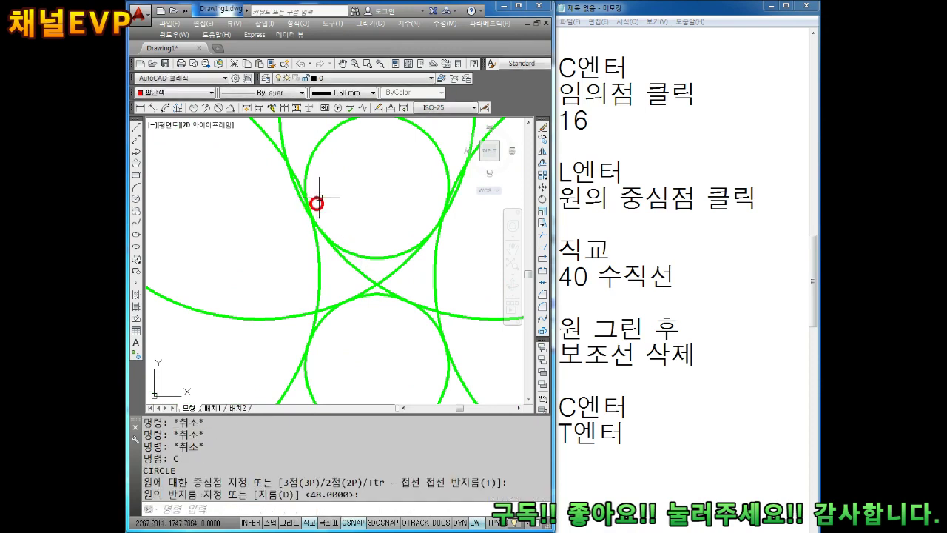
key(Return)
click(425, 334)
click(430, 338)
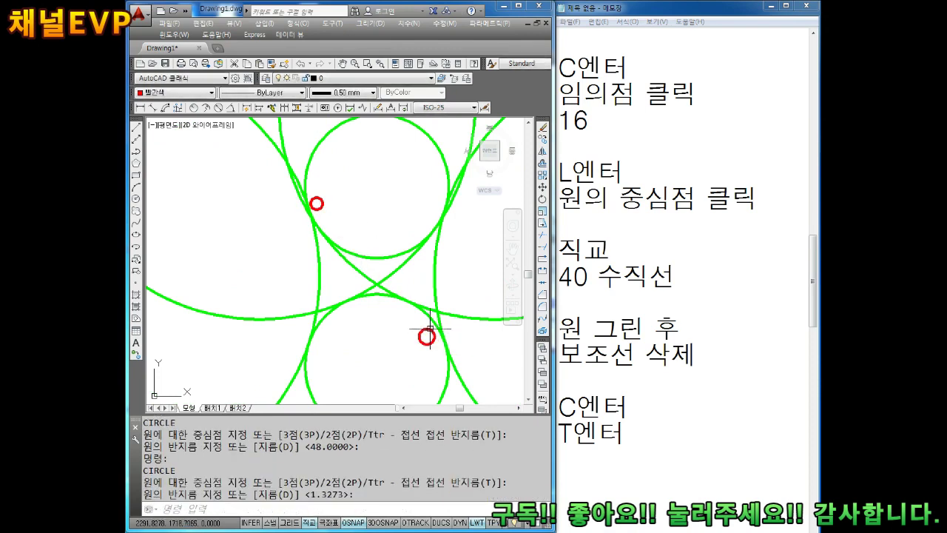
key(Escape)
middle_drag(372, 313, 372, 302)
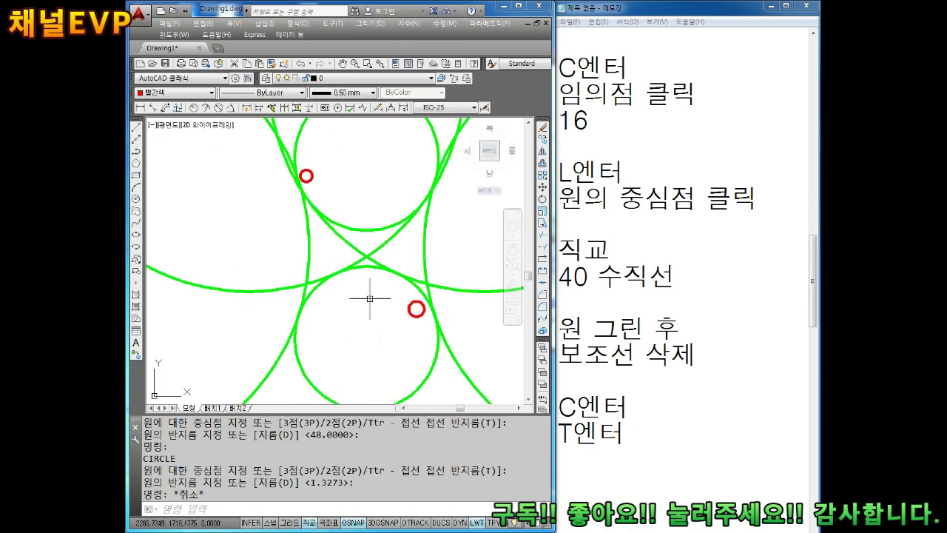
key(Escape)
key(Escape)
key(Escape)
- Draw a radius-48 circle tangent to both small circles using CIRCLE Ttr
key(Return)
text(T)
key(Return)
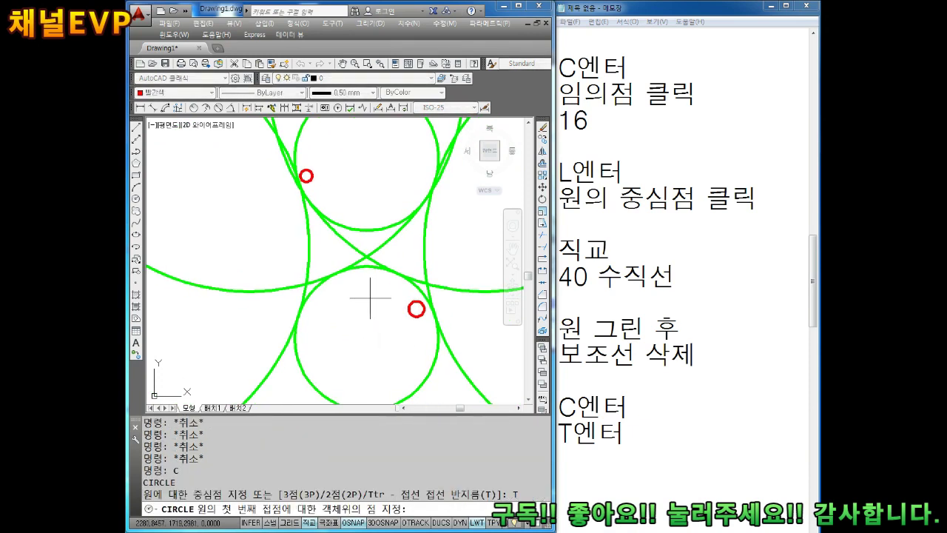
scroll(370, 297, up, 1)
scroll(429, 296, up, 1)
click(454, 282)
middle_drag(454, 281, 413, 296)
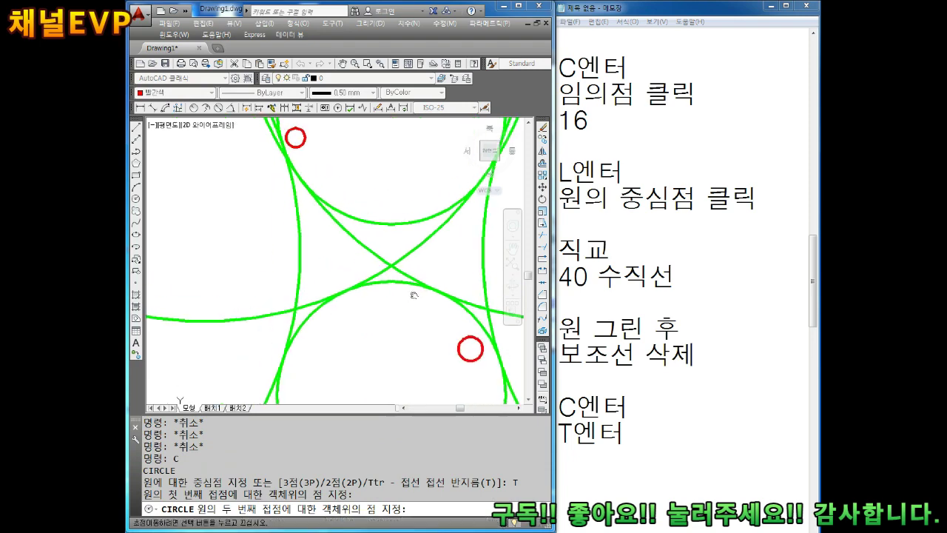
click(330, 205)
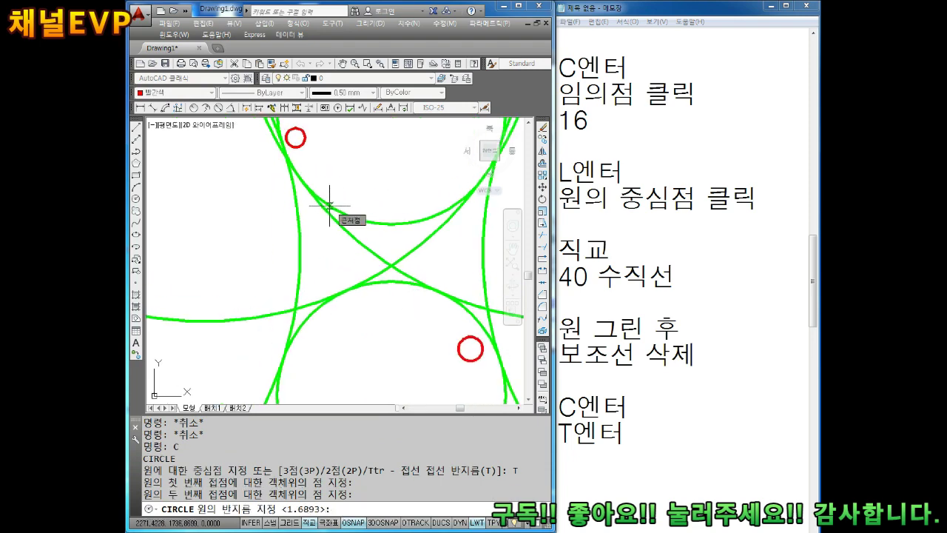
text(48)
key(Return)
- Change the new red tangent circle's colour to green
scroll(330, 206, down, 2)
key(Escape)
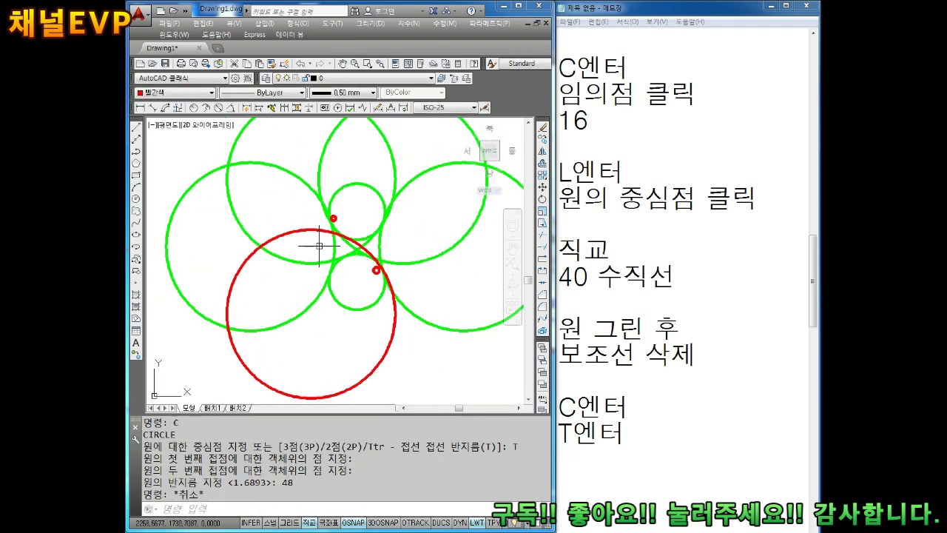
key(Escape)
key(Escape)
click(310, 270)
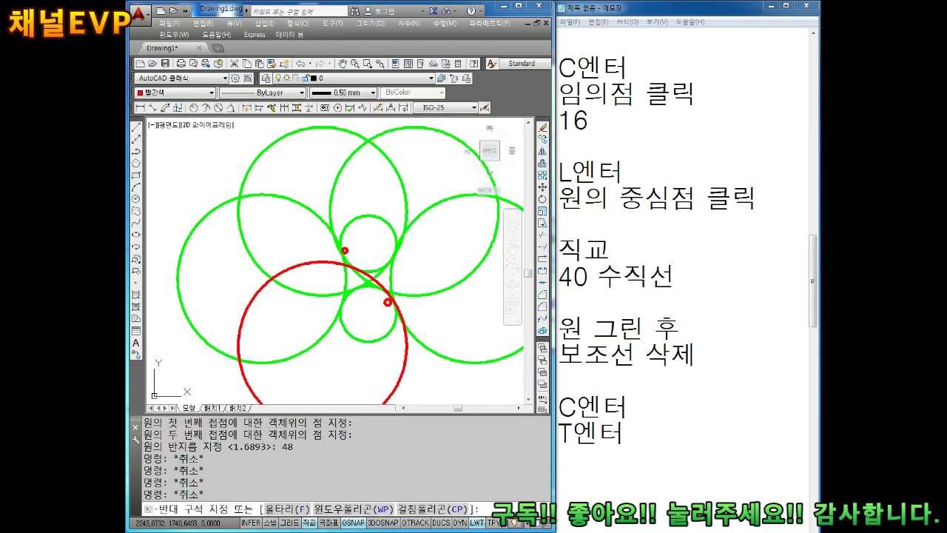
key(Escape)
click(303, 265)
click(171, 93)
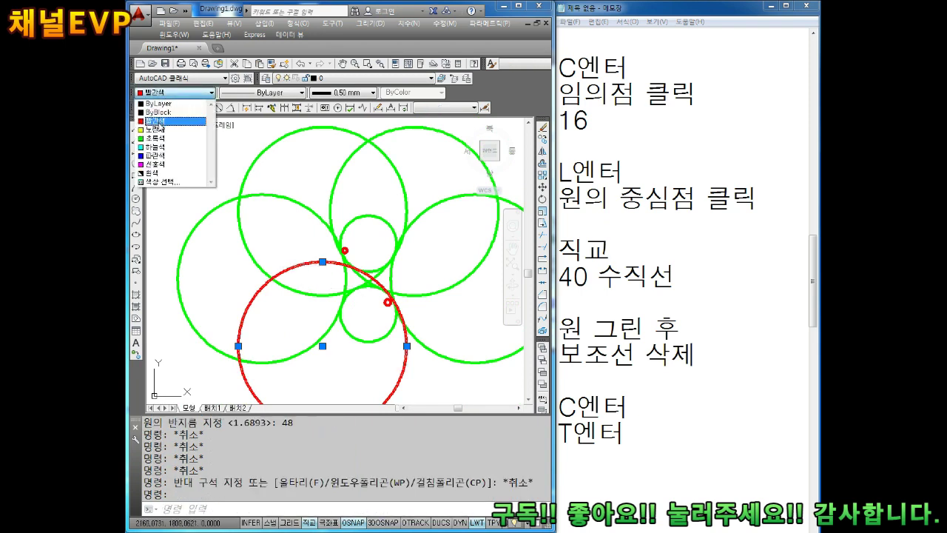
click(162, 143)
key(Escape)
- Delete the two tiny marker circles
scroll(354, 242, up, 3)
key(Escape)
scroll(347, 229, up, 1)
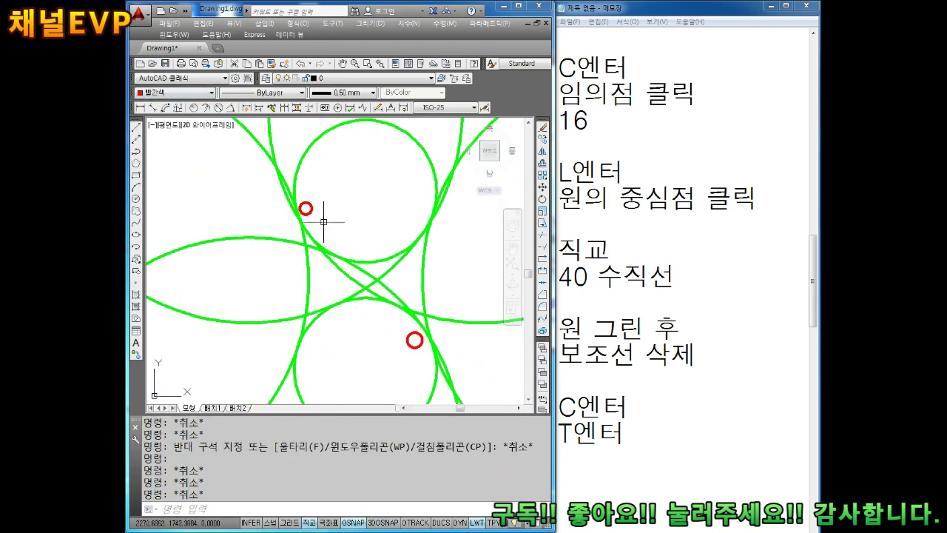
key(Escape)
key(Escape)
key(Delete)
click(409, 340)
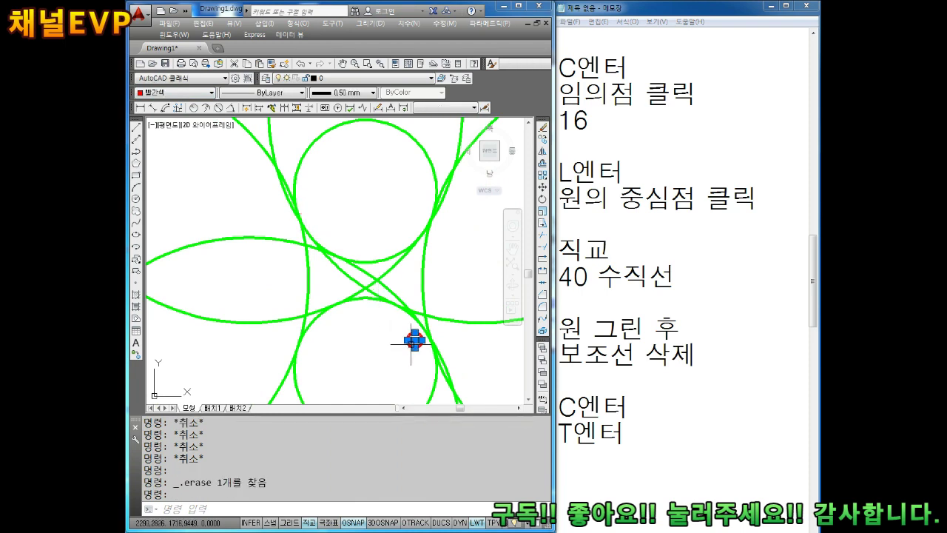
key(Delete)
scroll(373, 251, down, 1)
scroll(369, 232, down, 1)
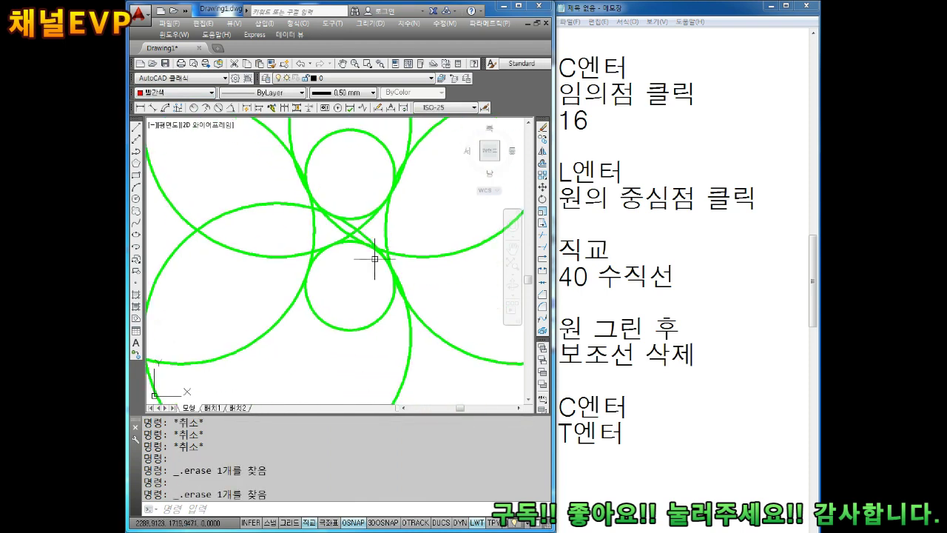
scroll(374, 259, down, 2)
scroll(414, 286, up, 1)
scroll(375, 273, up, 2)
key(Escape)
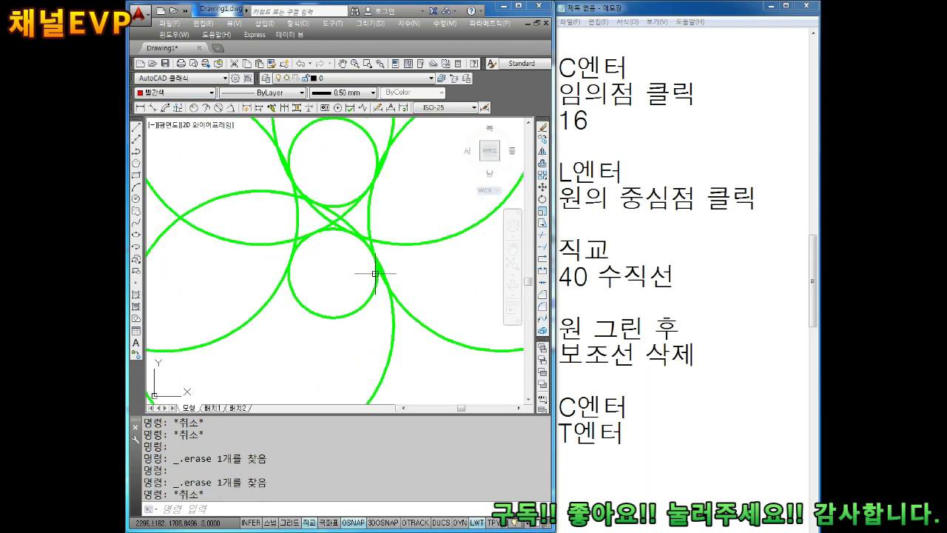
- Place tiny marker circles on the lower and upper small circles at the lower right
scroll(278, 213, up, 2)
key(Escape)
key(Escape)
text(c)
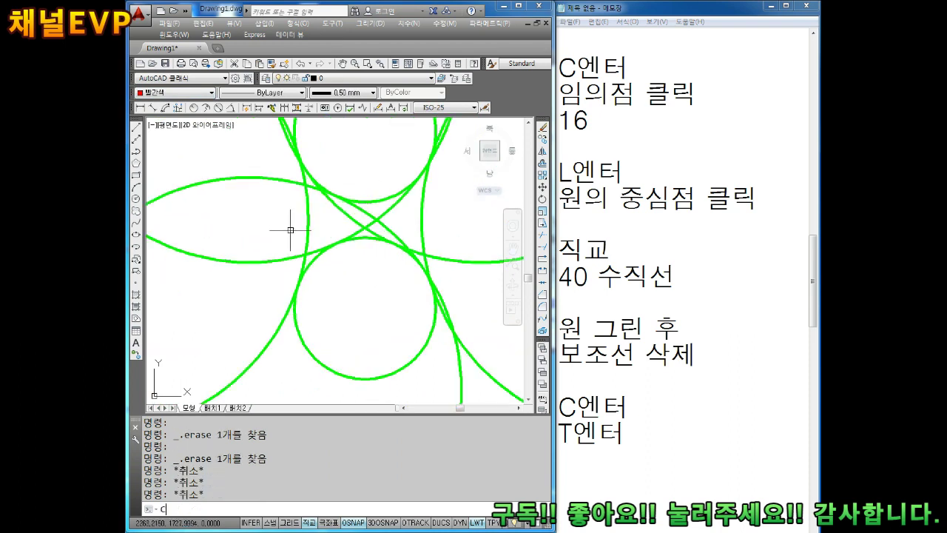
key(Return)
click(303, 292)
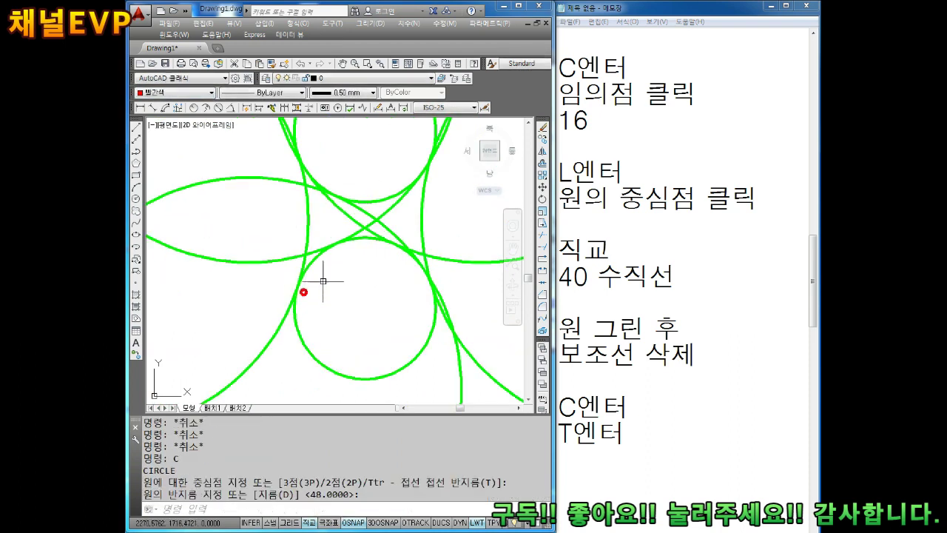
scroll(348, 270, up, 1)
key(Return)
key(Return)
click(400, 194)
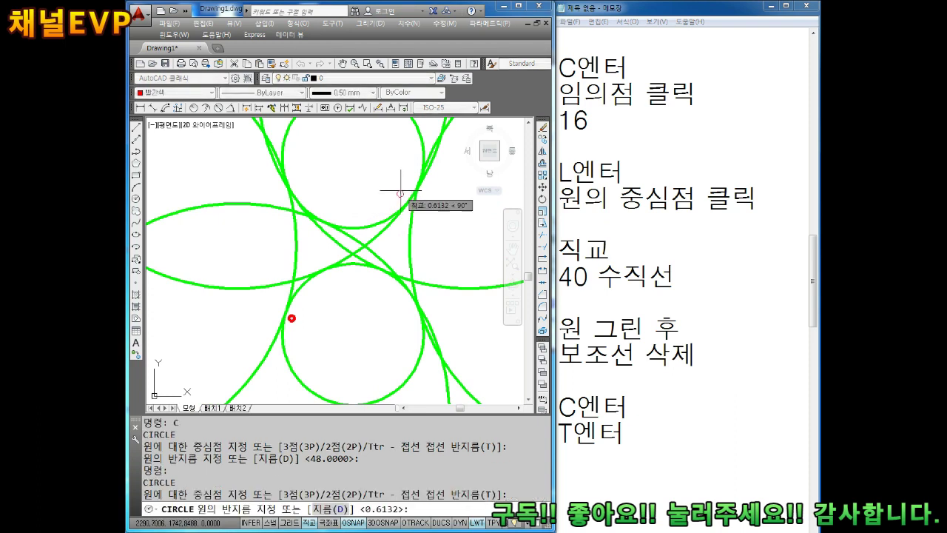
click(406, 194)
key(Return)
key(Escape)
key(Escape)
key(Escape)
- Draw a radius-48 circle tangent to the lower and upper small circles with CIRCLE Ttr
text(c)
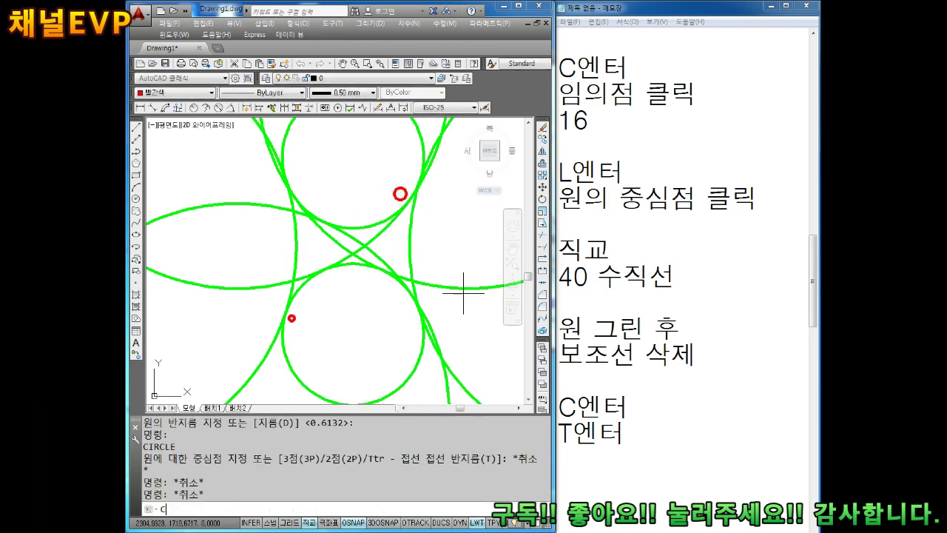
key(Return)
text(t)
key(Return)
scroll(278, 294, up, 2)
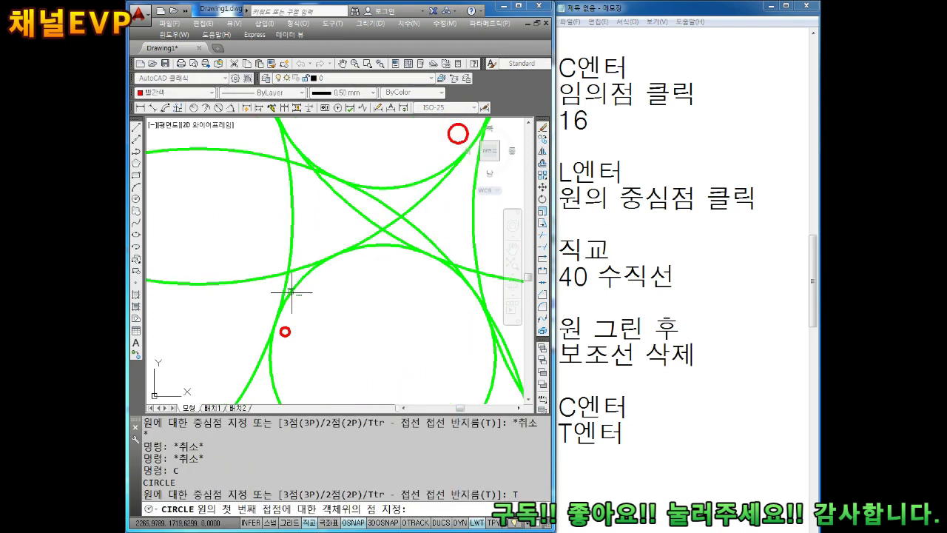
click(290, 294)
middle_drag(473, 166, 427, 214)
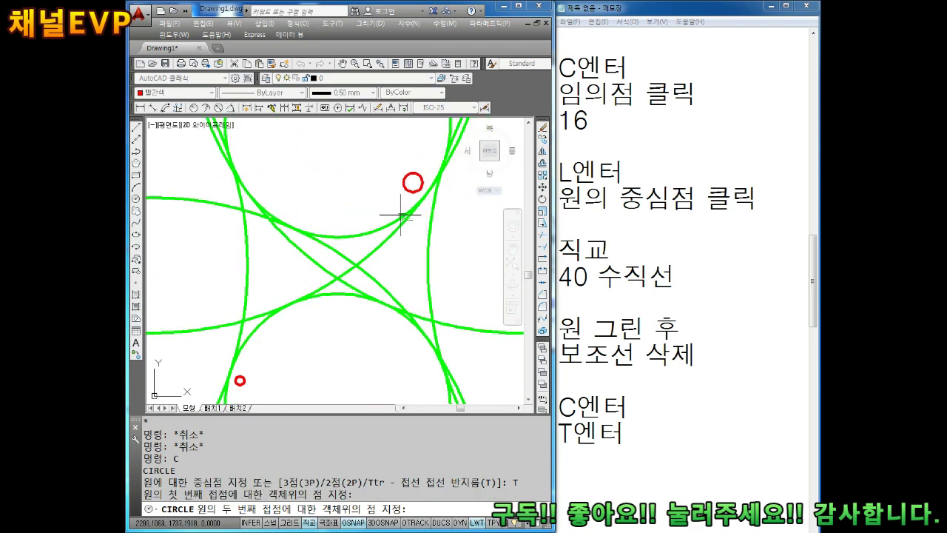
click(400, 215)
text(48)
key(Return)
- Window-select the new red tangent circle and change its colour to green
key(Escape)
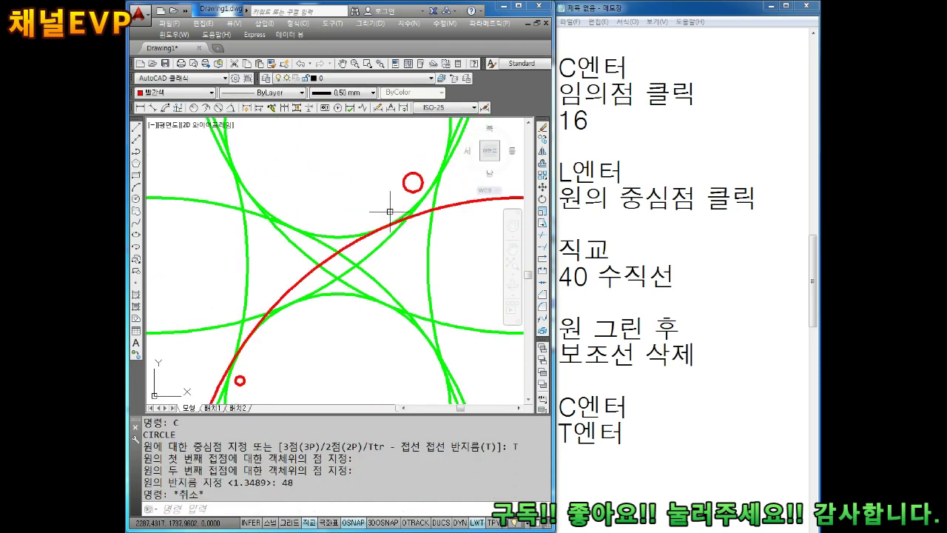
scroll(392, 211, down, 2)
scroll(332, 200, down, 1)
click(378, 200)
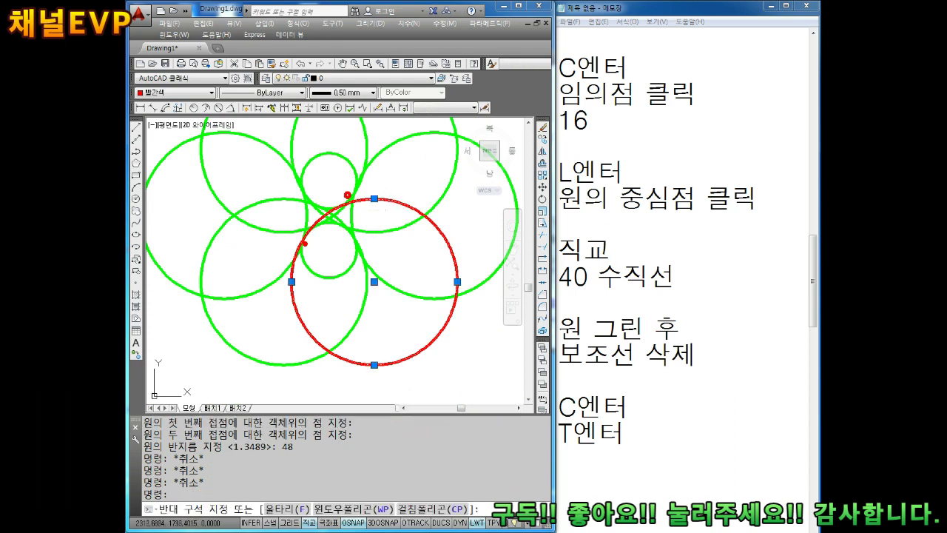
key(Escape)
click(388, 205)
key(Escape)
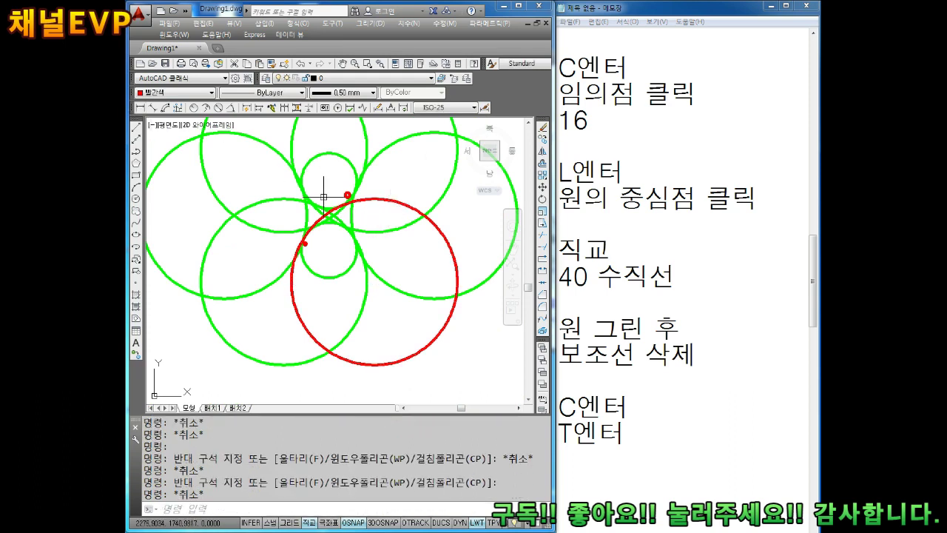
scroll(327, 207, down, 2)
key(Escape)
key(Escape)
click(416, 162)
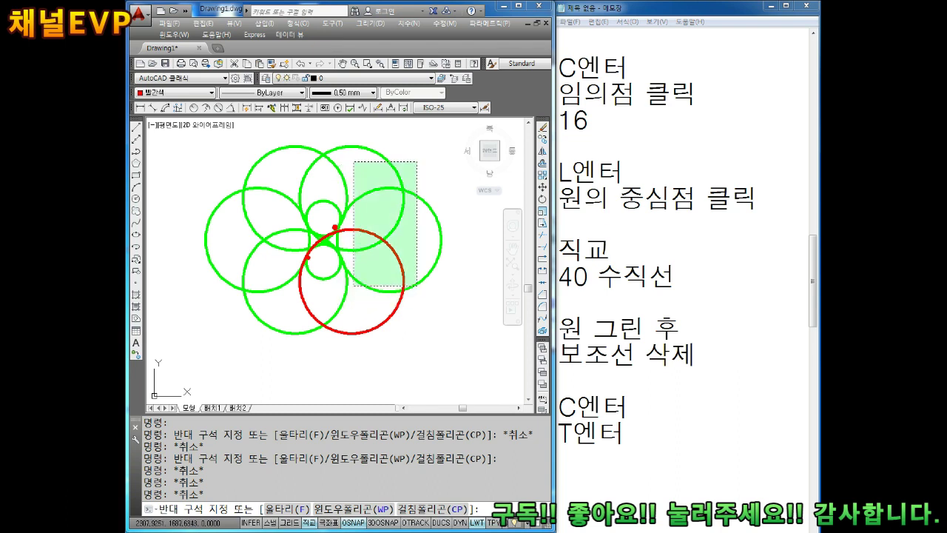
click(353, 290)
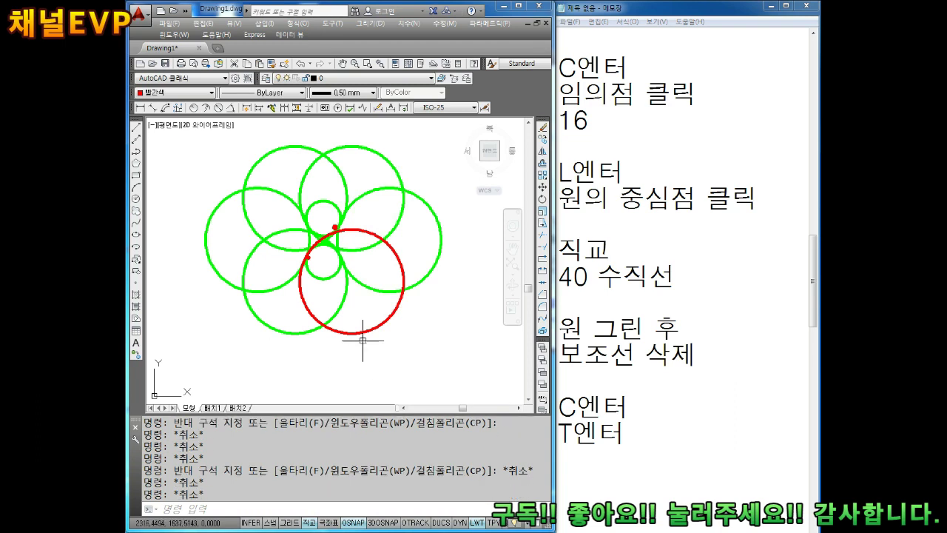
click(175, 96)
click(174, 155)
key(Escape)
key(Escape)
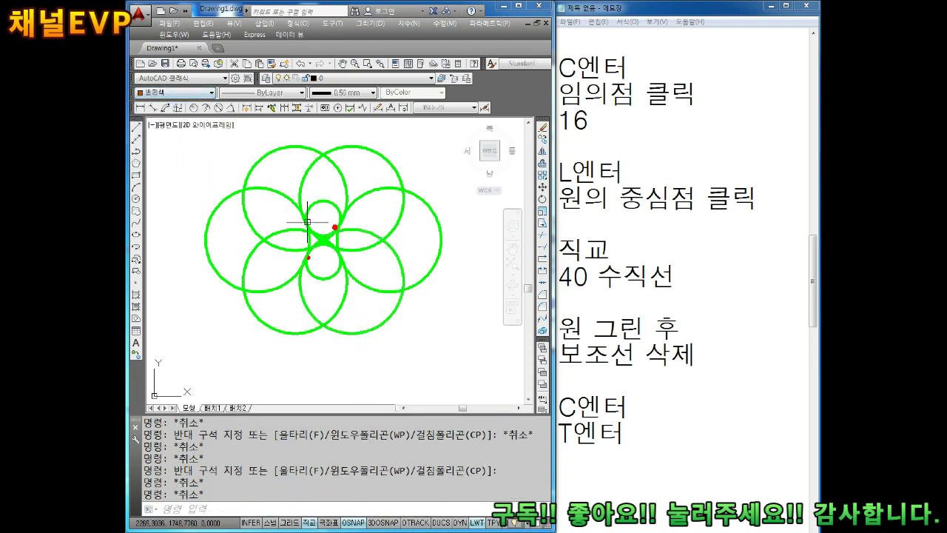
- Delete both leftover marker circles
scroll(309, 225, up, 4)
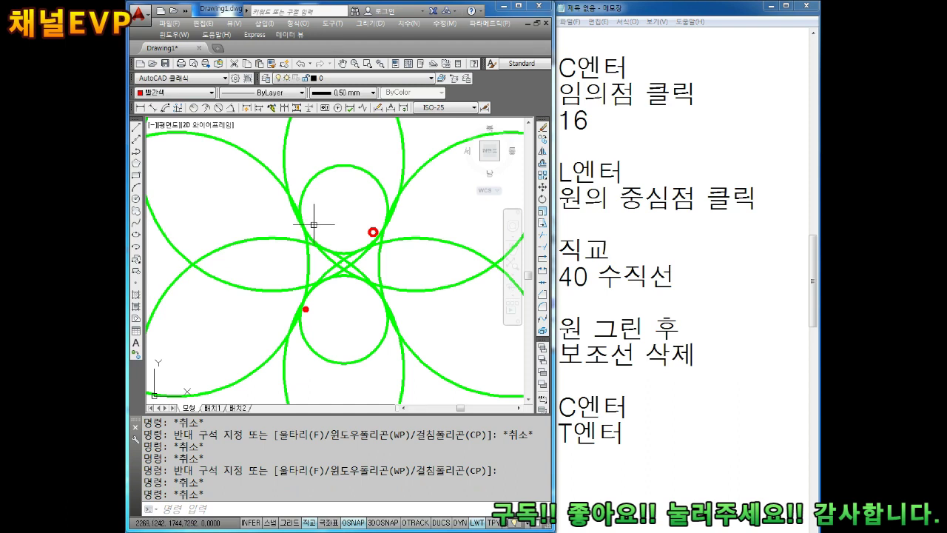
scroll(325, 219, down, 2)
scroll(348, 222, up, 2)
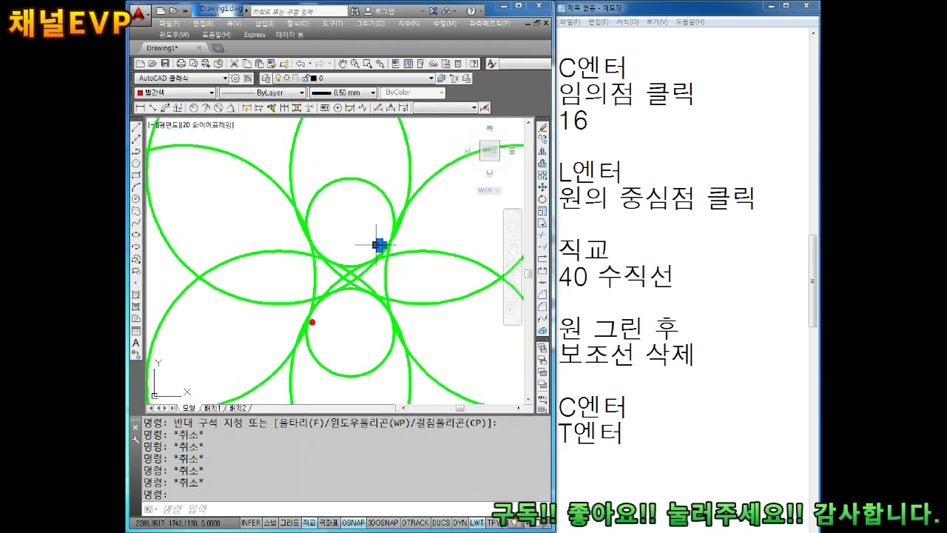
key(Delete)
key(Escape)
key(Escape)
click(312, 322)
key(Delete)
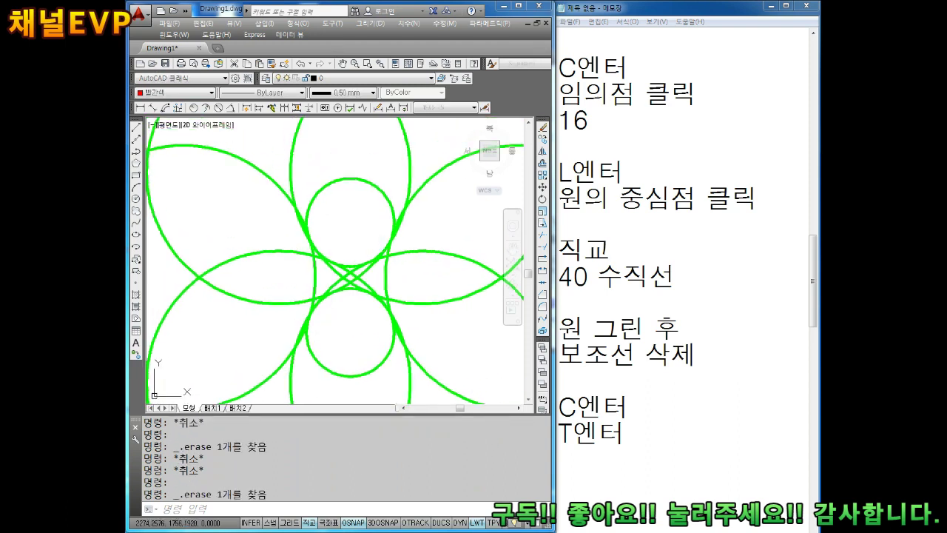
key(Escape)
key(Escape)
- Place small marker circles above and below the stacked circles on the right
text(c)
key(Return)
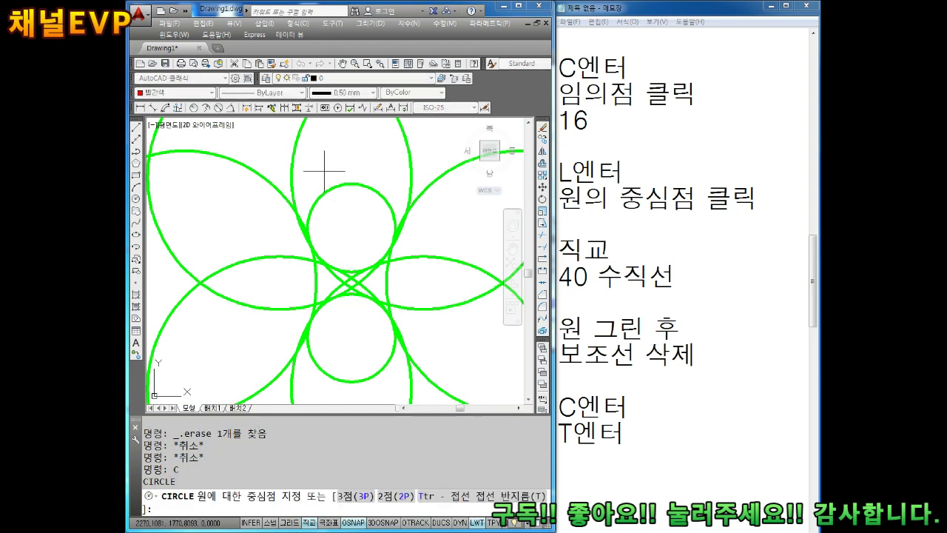
click(329, 177)
click(336, 175)
middle_drag(333, 218, 334, 191)
key(Return)
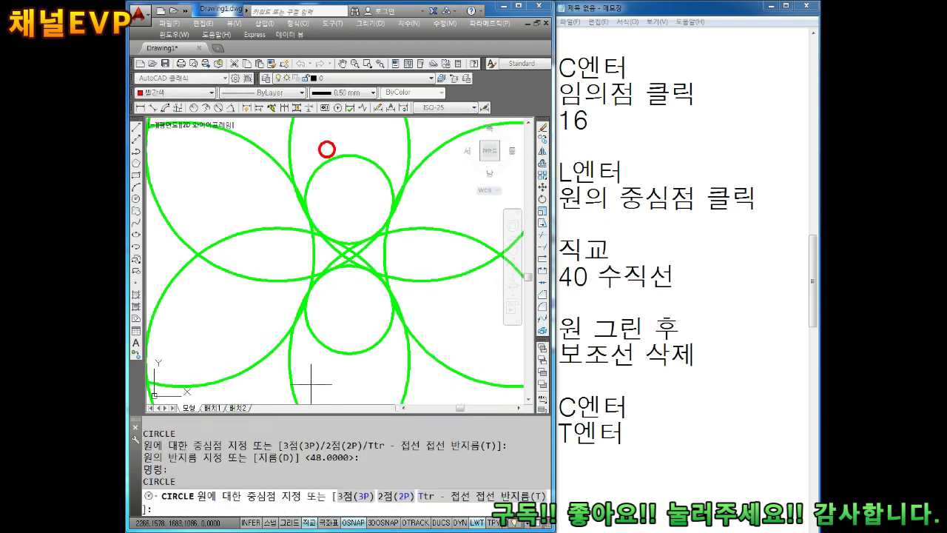
click(324, 366)
key(Return)
middle_drag(374, 286, 368, 301)
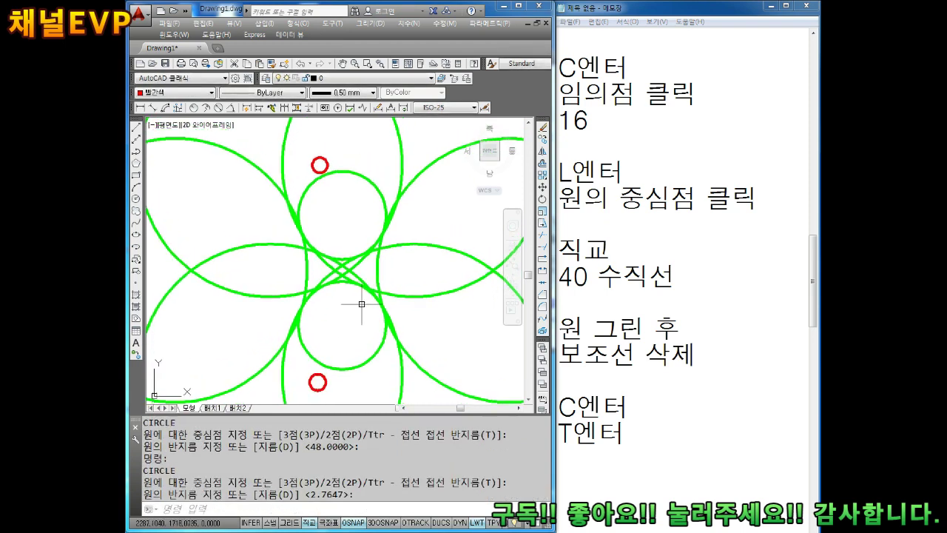
key(Escape)
key(Escape)
key(Escape)
key(Escape)
key(Escape)
key(Escape)
key(Escape)
text(C)
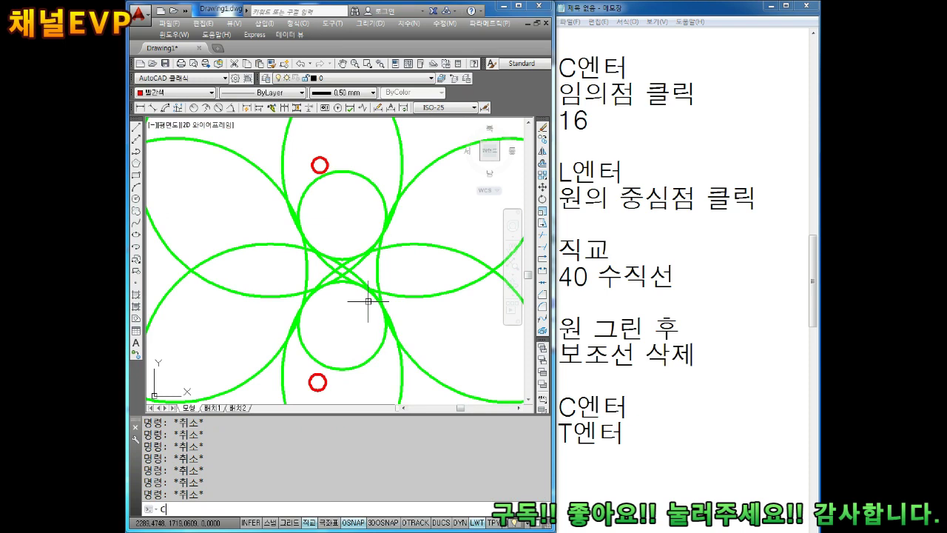
- Draw a radius-48 circle tangent to the upper and lower stacked circles via CIRCLE Ttr
key(Return)
text(T)
key(Return)
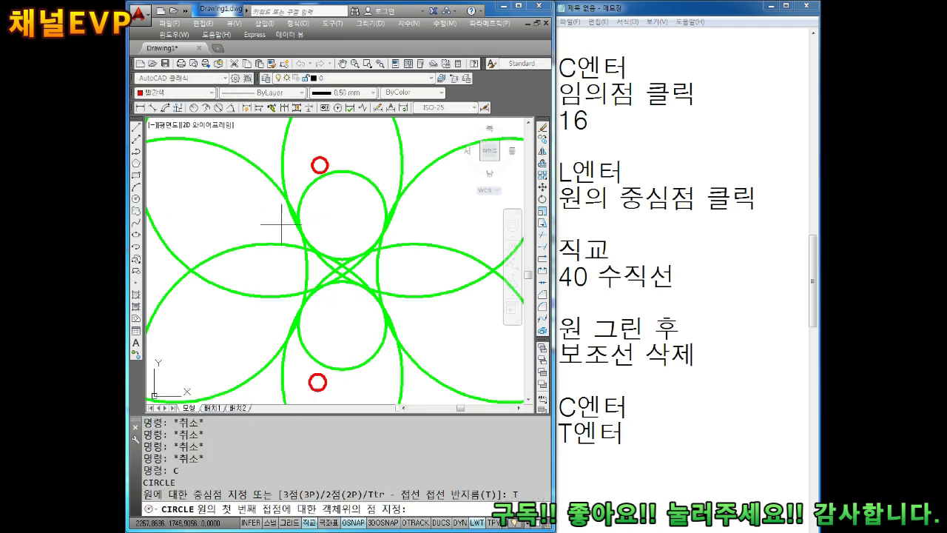
click(320, 177)
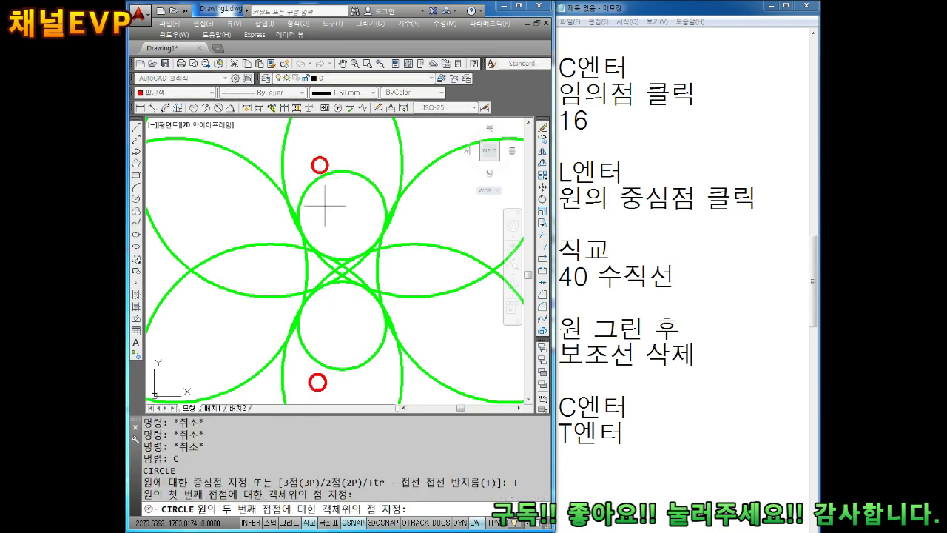
click(326, 365)
text(48)
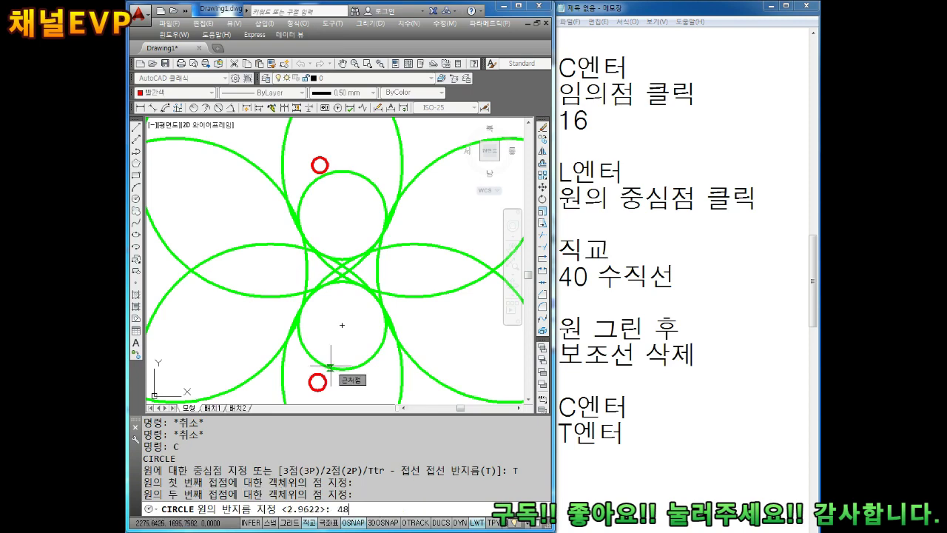
key(Return)
- Recolour the new tangent circle green
key(Escape)
scroll(358, 323, down, 3)
scroll(358, 322, up, 2)
scroll(348, 281, up, 1)
key(Escape)
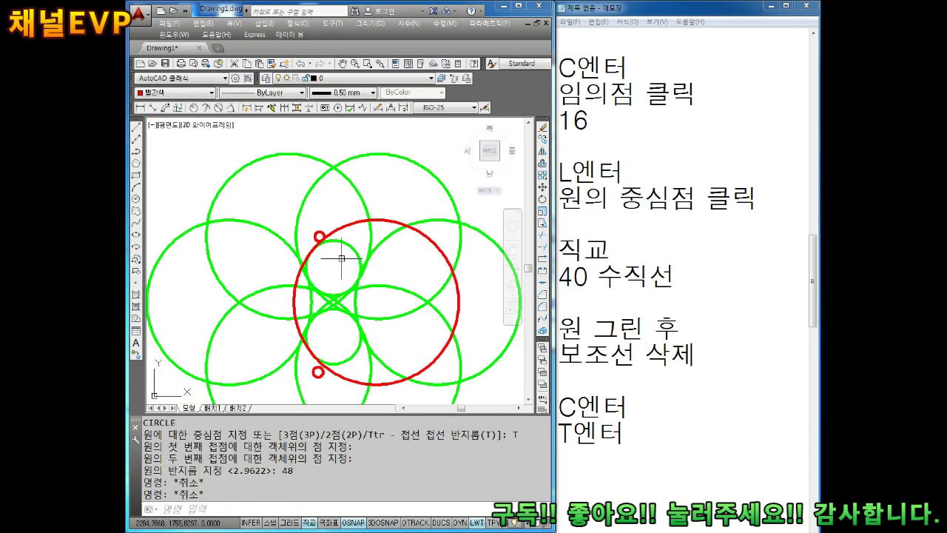
key(Escape)
click(344, 228)
click(212, 93)
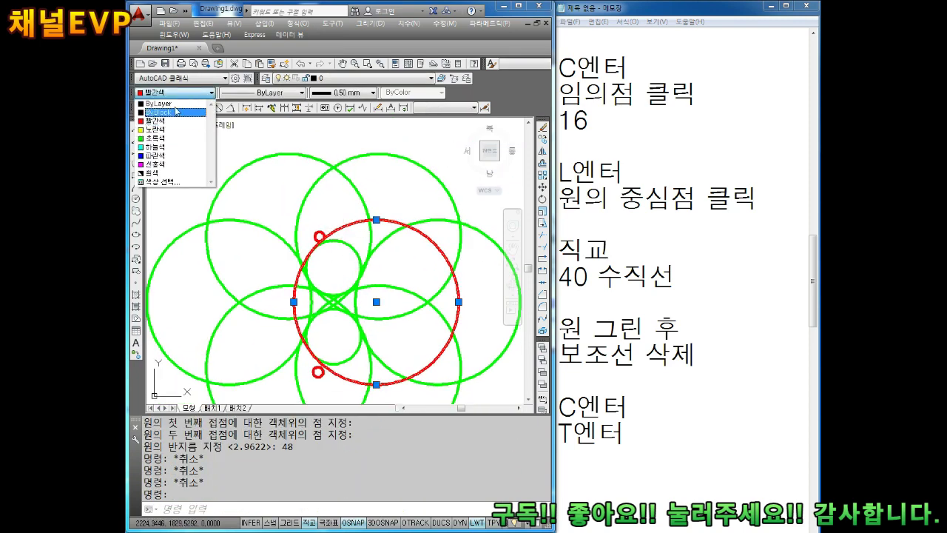
click(175, 138)
key(Escape)
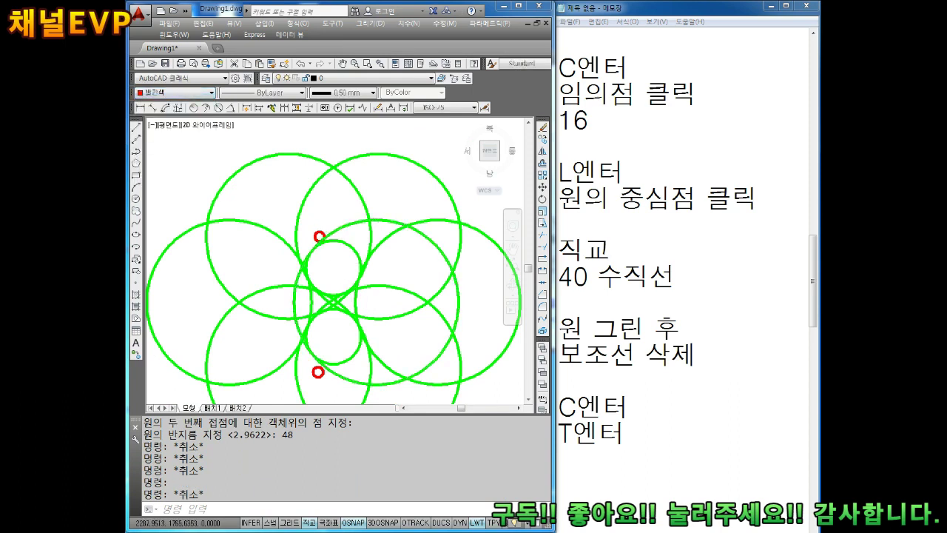
- Erase the upper and lower red marker circles
scroll(326, 214, up, 2)
scroll(318, 215, up, 1)
click(304, 214)
key(Delete)
middle_drag(311, 311, 314, 215)
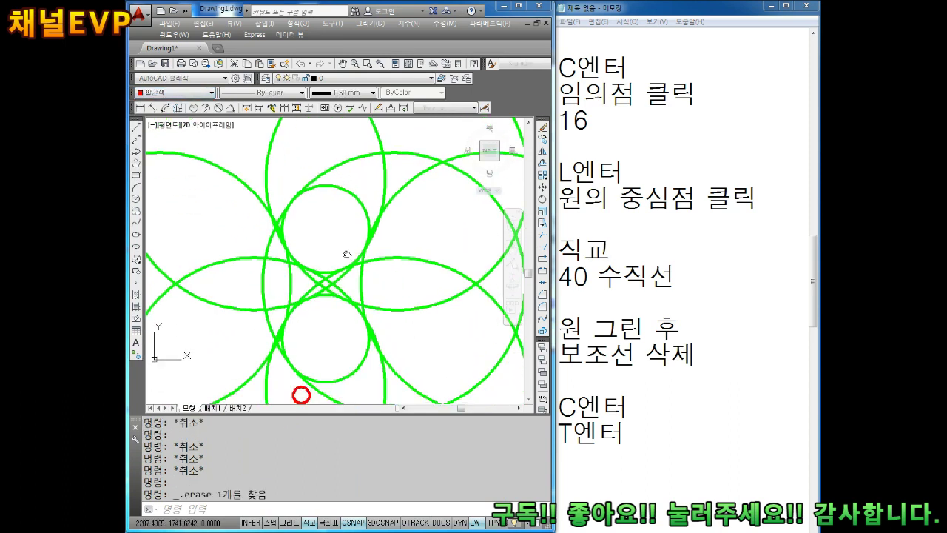
click(300, 360)
key(Delete)
key(Escape)
key(Escape)
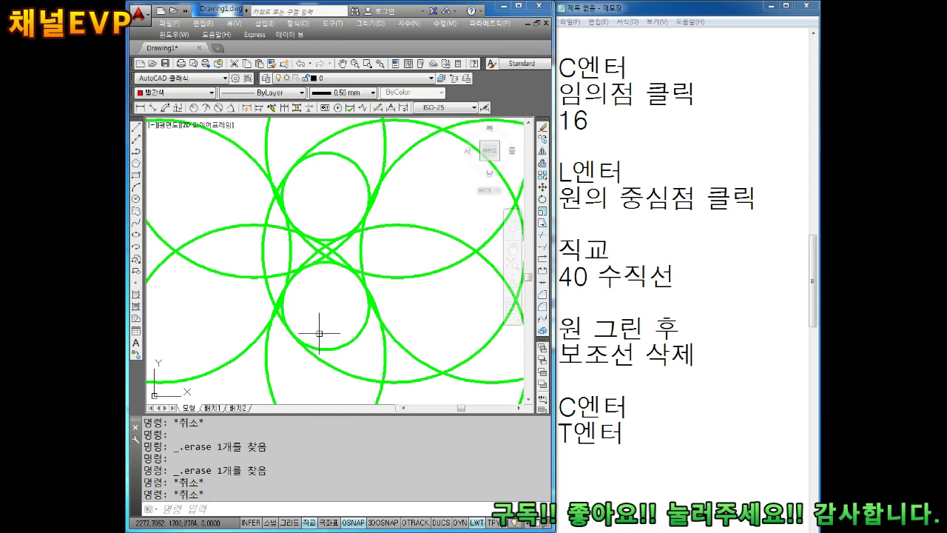
text(C)
key(Return)
mouse_move(347, 158)
middle_down()
mouse_move(351, 198)
mouse_move(347, 150)
middle_up()
- Place two temporary marker circles near the top and bottom of the stacked pair
click(351, 185)
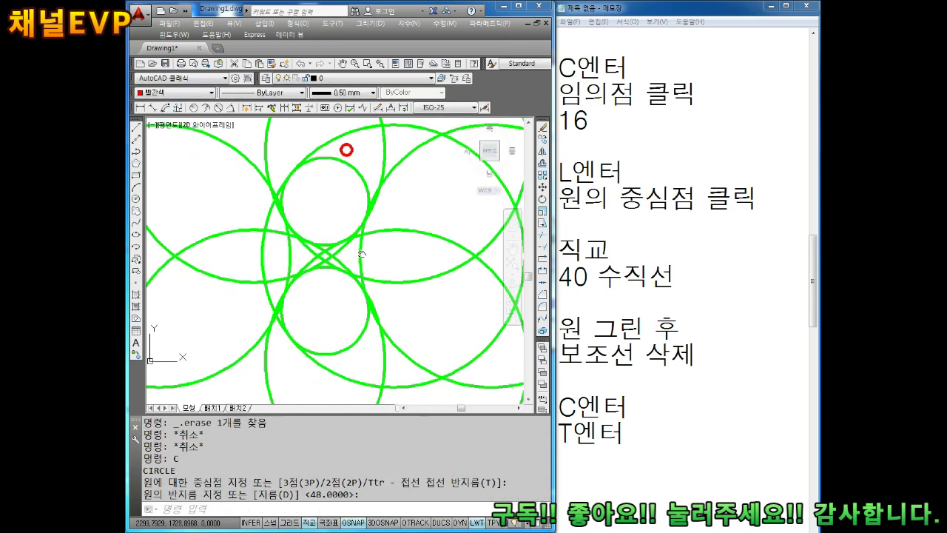
key(Escape)
click(350, 363)
key(Escape)
key(Escape)
key(Return)
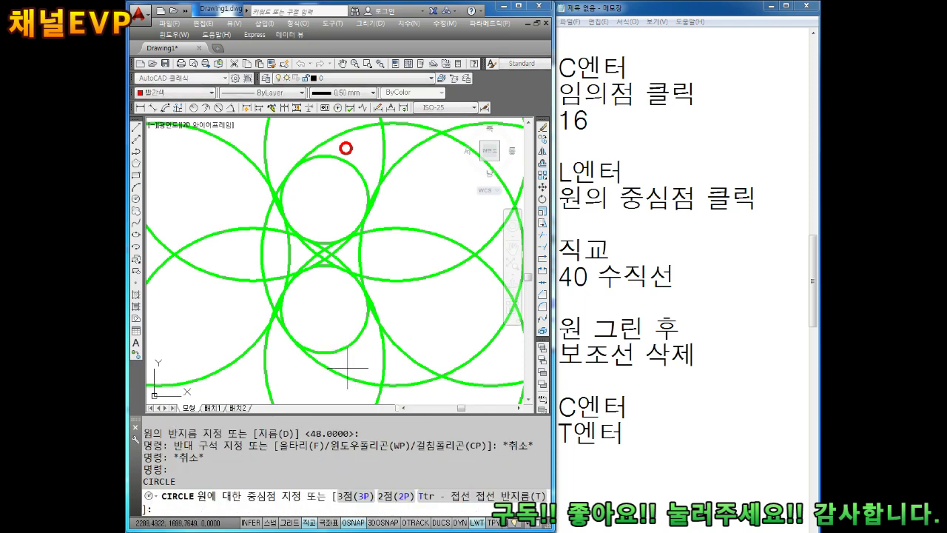
click(347, 367)
key(Escape)
key(Escape)
key(Escape)
- Draw a radius-48 circle tangent to both stacked small circles using Tan-Tan-Radius
text(C)
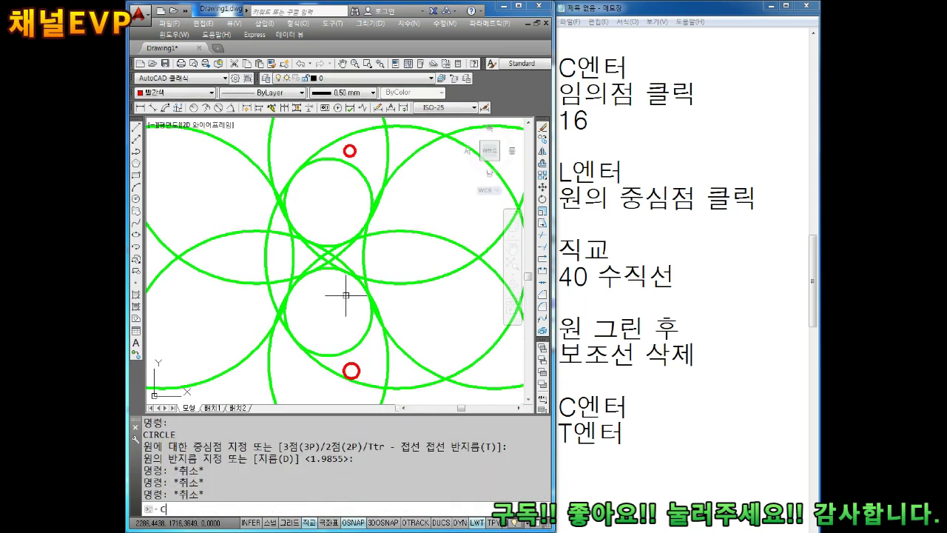
key(Return)
text(T)
key(Return)
middle_drag(355, 209, 355, 222)
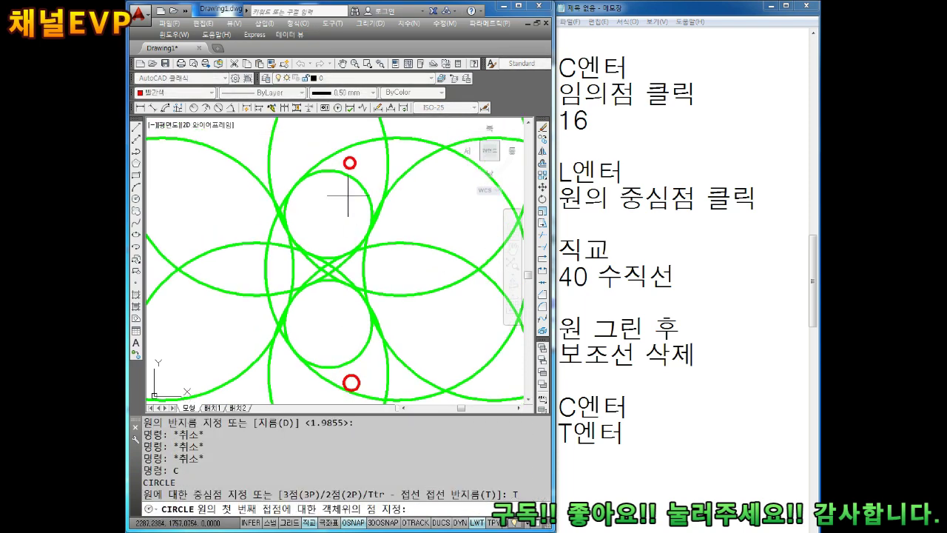
click(344, 176)
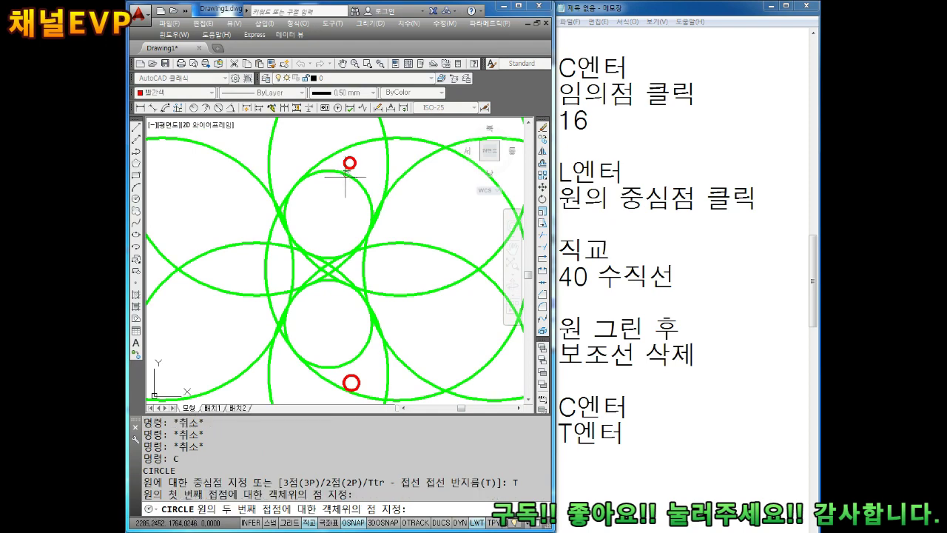
click(349, 362)
text(48)
key(Return)
key(Escape)
key(Escape)
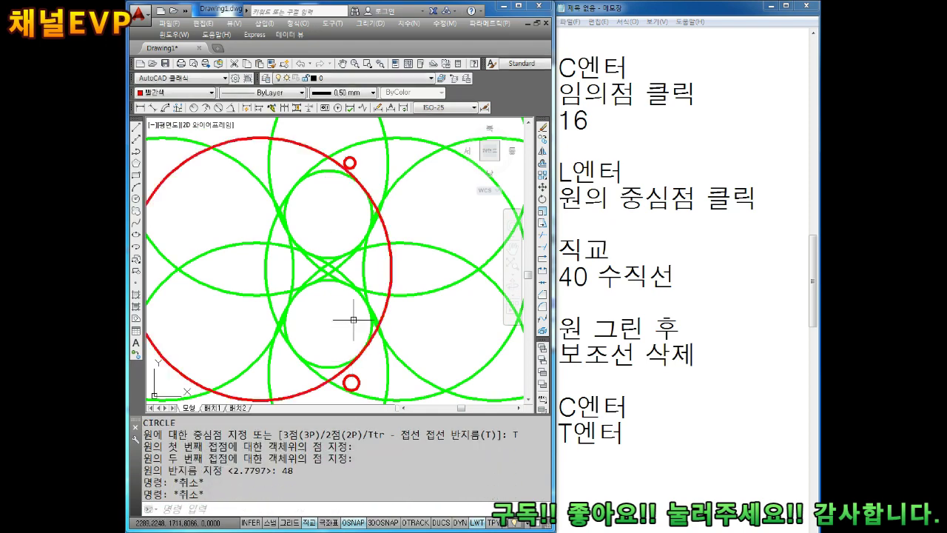
- Change the new radius-48 tangent circle's colour to green
scroll(341, 296, down, 3)
scroll(328, 240, up, 1)
key(Escape)
key(Escape)
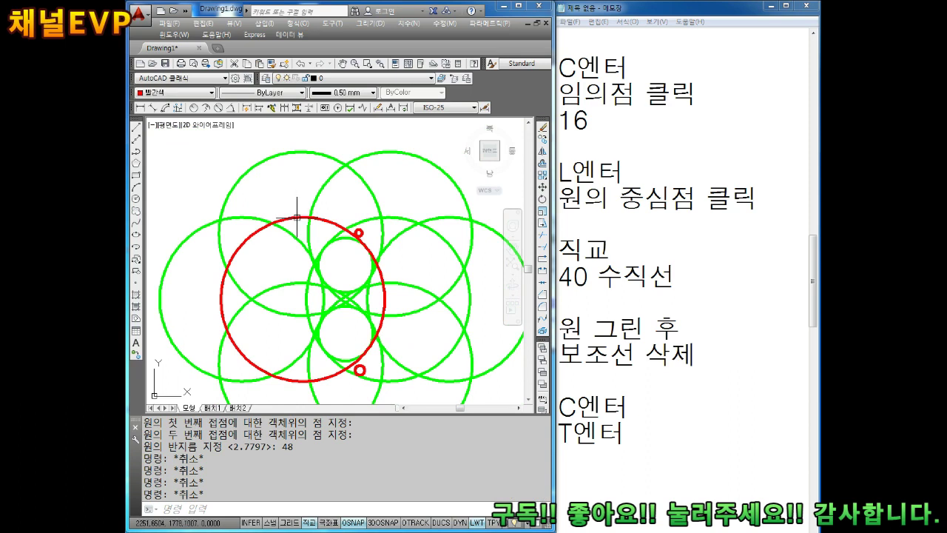
click(297, 218)
click(185, 93)
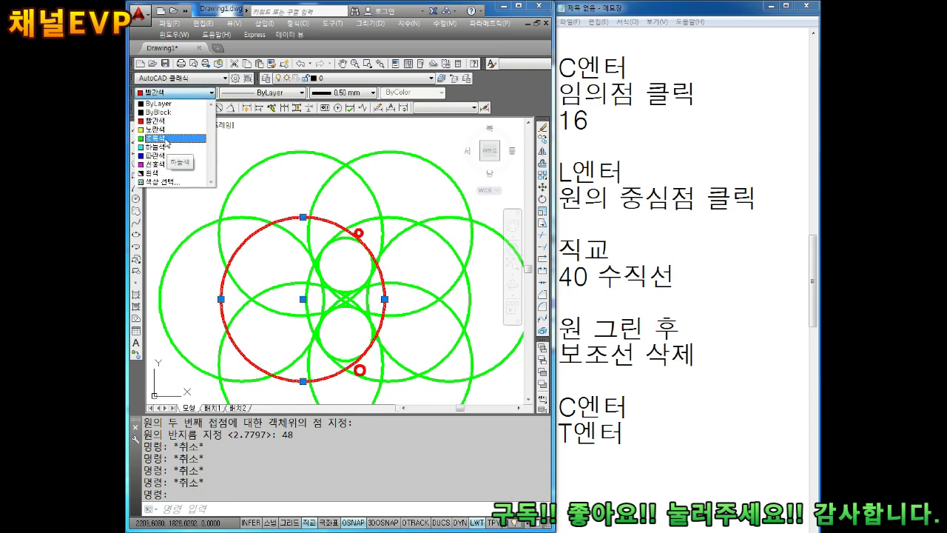
click(166, 138)
key(Escape)
key(Escape)
- Erase the upper and lower red marker circles
scroll(328, 228, down, 2)
scroll(328, 222, up, 4)
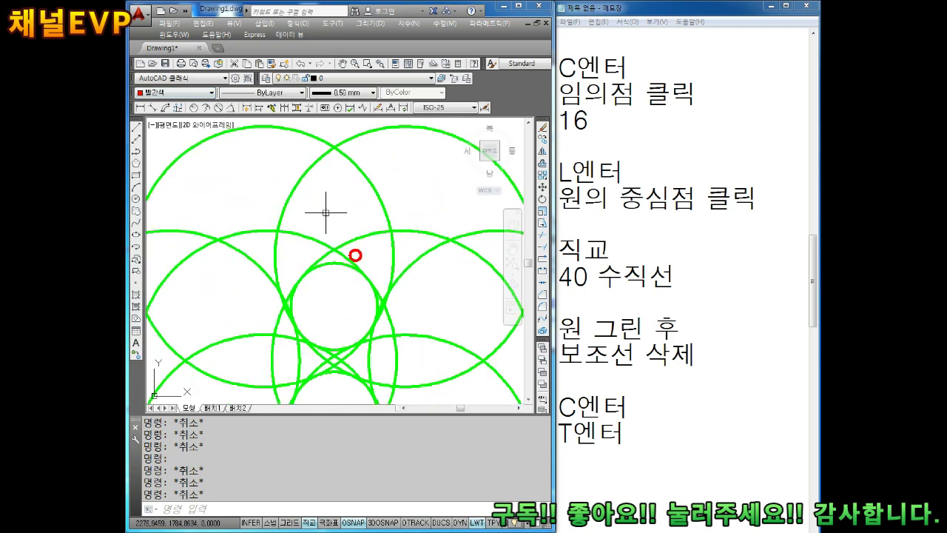
click(357, 255)
key(Delete)
scroll(351, 311, down, 1)
scroll(346, 366, up, 1)
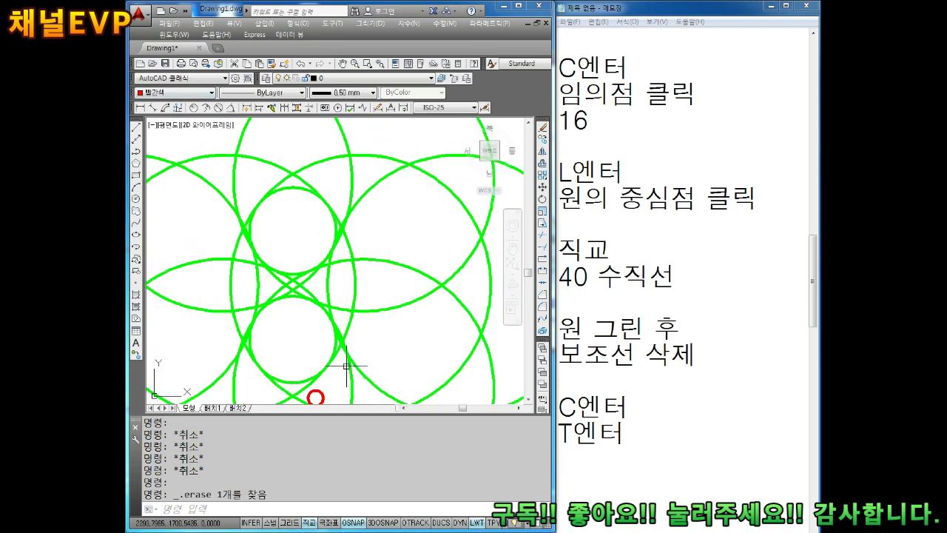
click(315, 397)
key(Delete)
scroll(317, 381, down, 2)
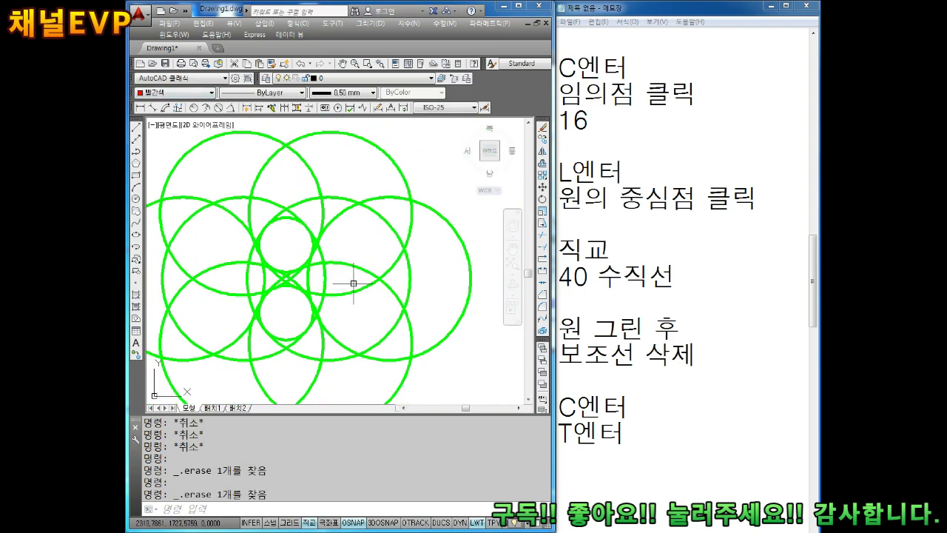
key(Escape)
- Give the outer circles a thin lineweight, leaving the stacked pair thick
click(405, 392)
click(374, 161)
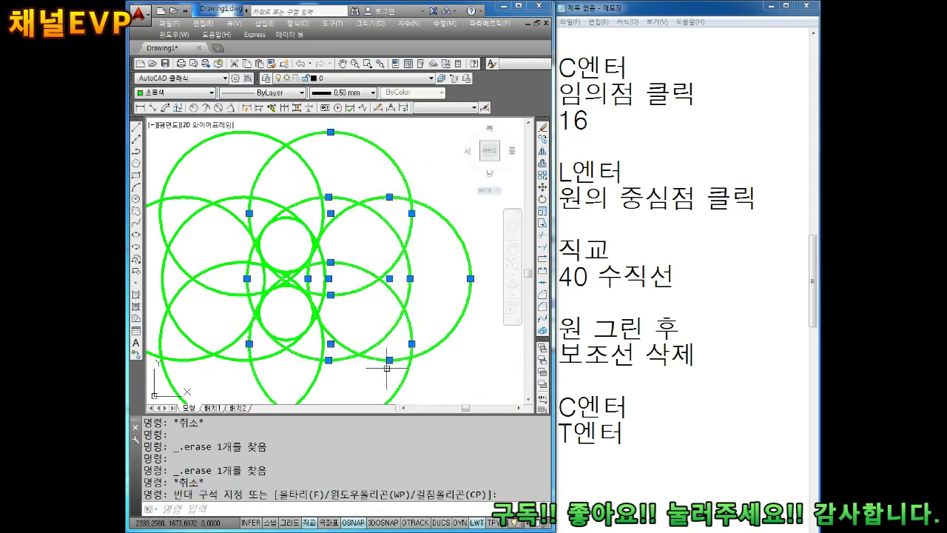
middle_drag(326, 376, 408, 314)
click(345, 303)
click(281, 355)
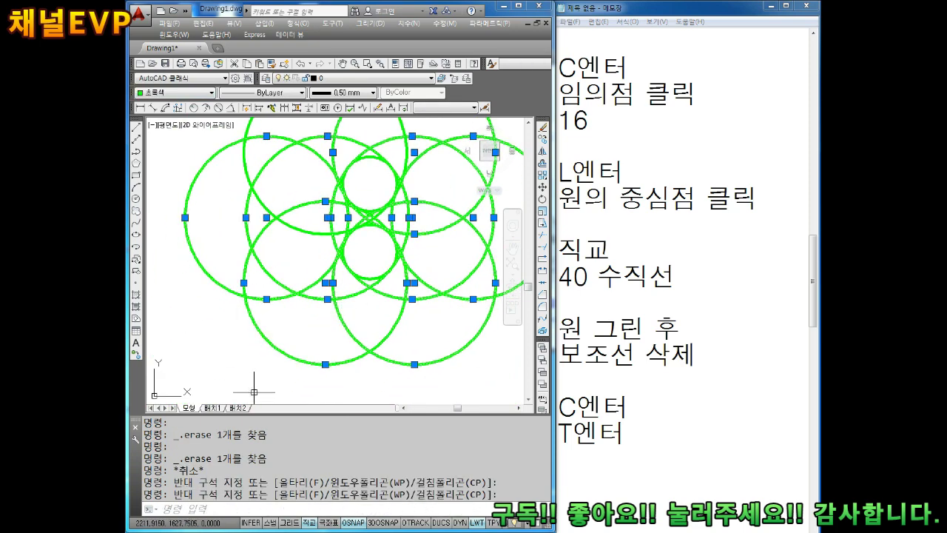
middle_drag(236, 214, 276, 212)
click(279, 126)
click(245, 220)
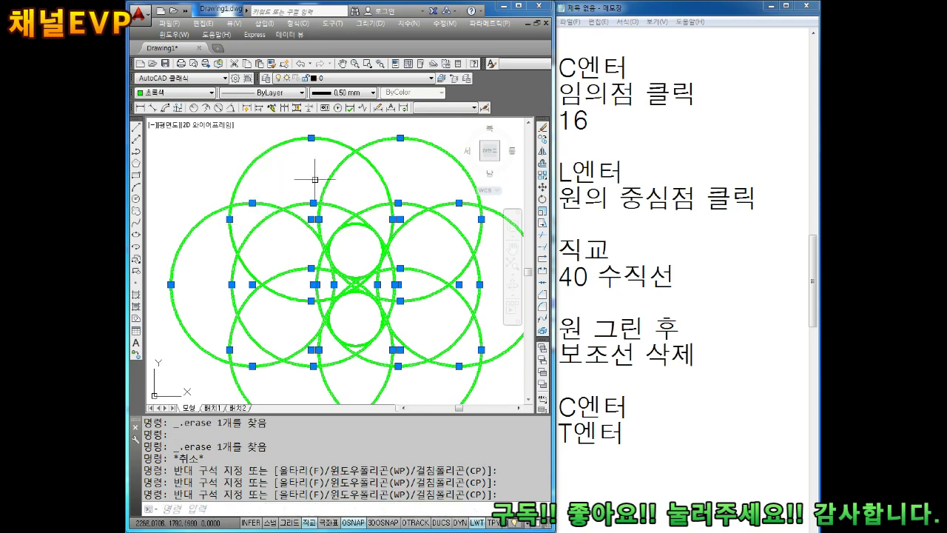
click(314, 94)
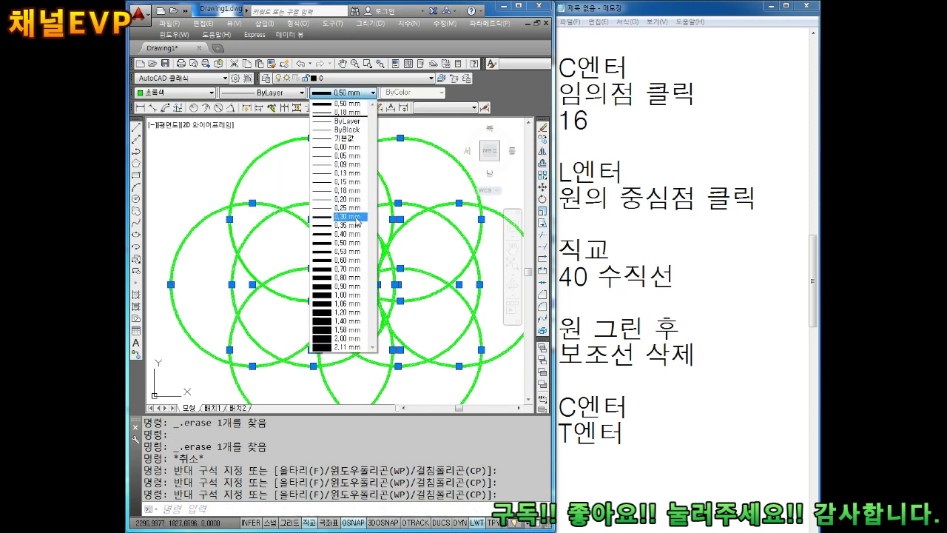
click(348, 242)
key(Escape)
key(Escape)
- Set the current lineweight to 0.18 mm
middle_drag(402, 275, 375, 269)
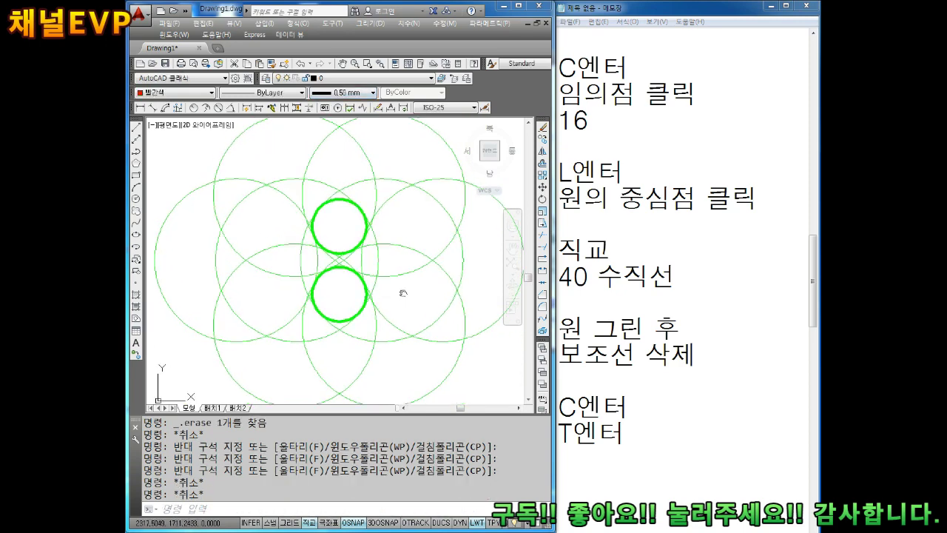
scroll(345, 215, up, 2)
scroll(353, 220, down, 2)
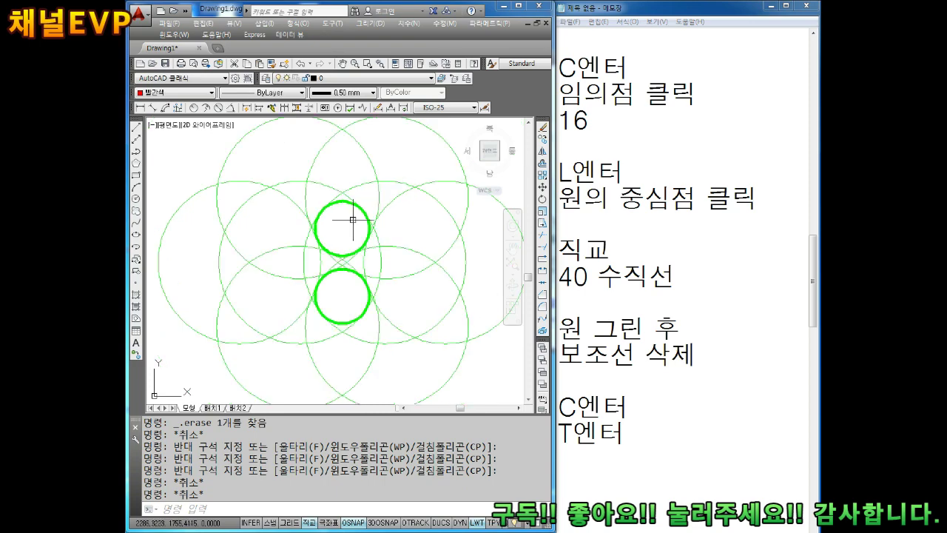
middle_drag(356, 225, 354, 234)
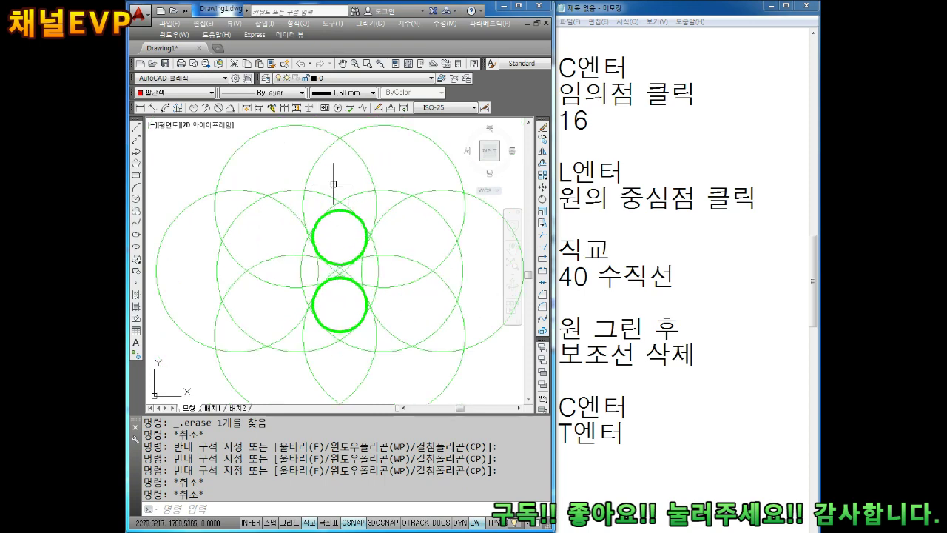
key(Escape)
key(Escape)
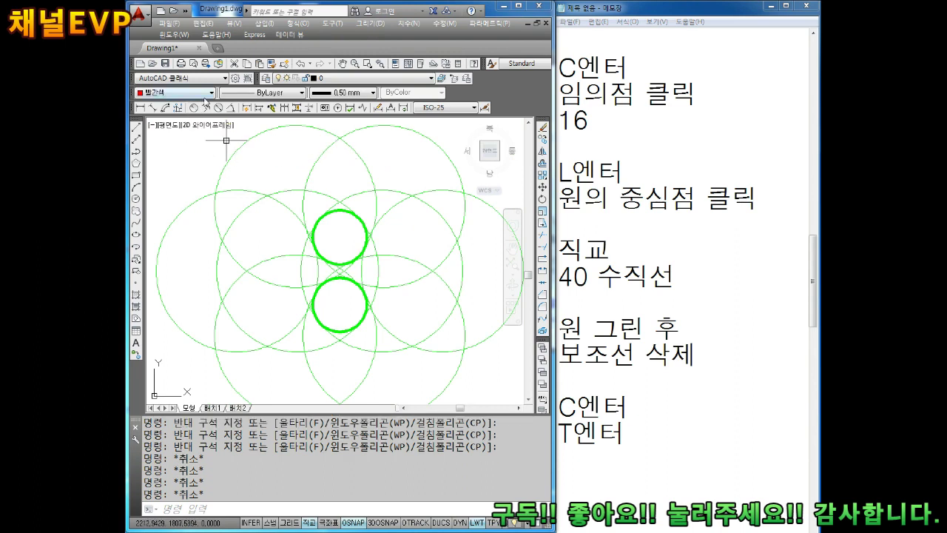
click(342, 92)
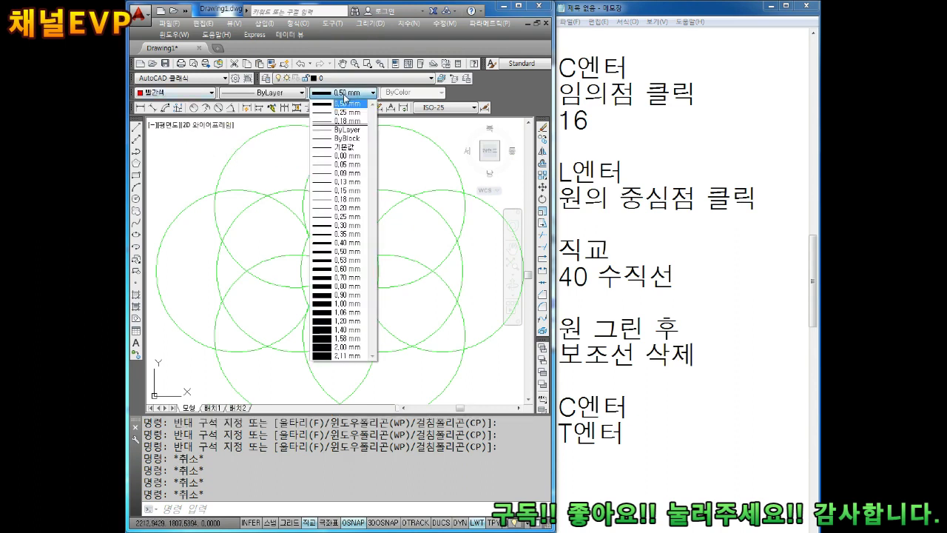
click(337, 197)
key(Escape)
key(Escape)
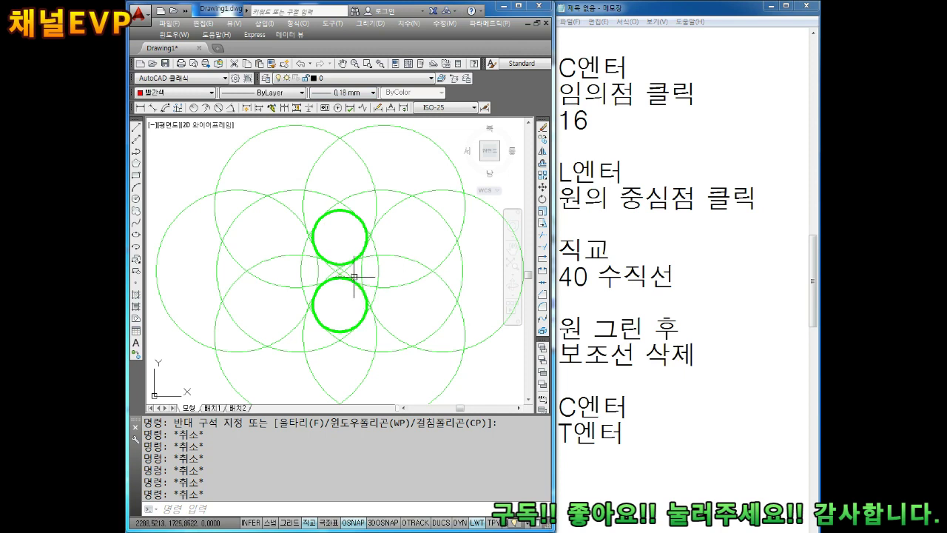
middle_drag(353, 277, 342, 263)
key(Escape)
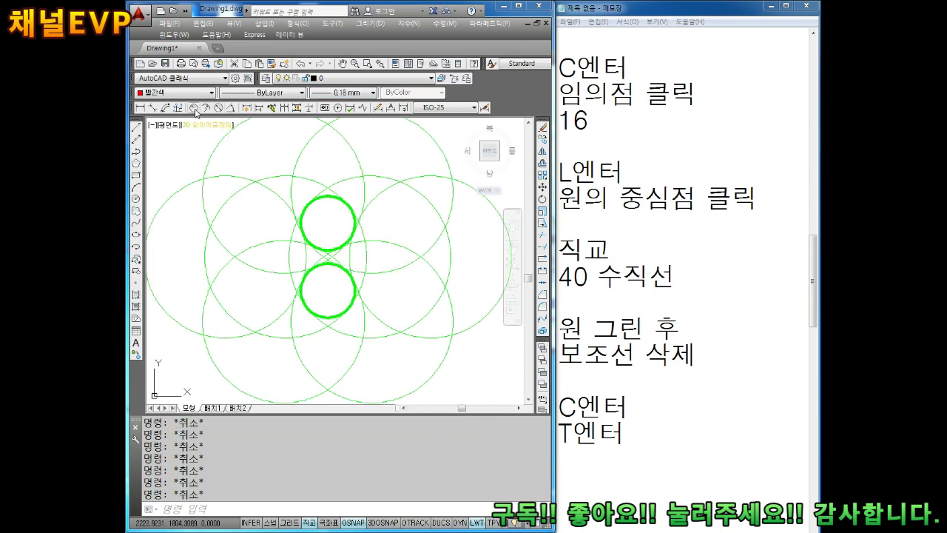
- Add R16 radius dimensions to both small stacked circles
click(195, 108)
click(331, 195)
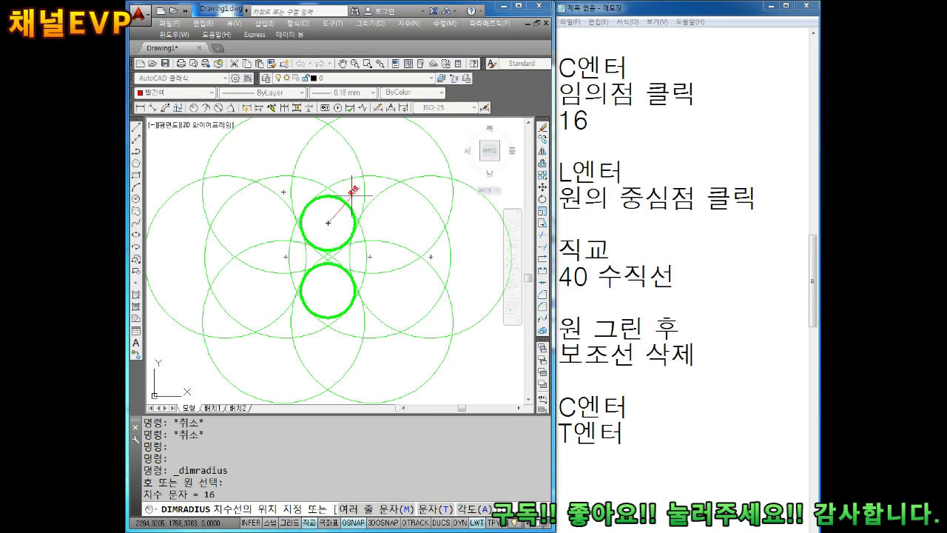
click(352, 190)
key(Return)
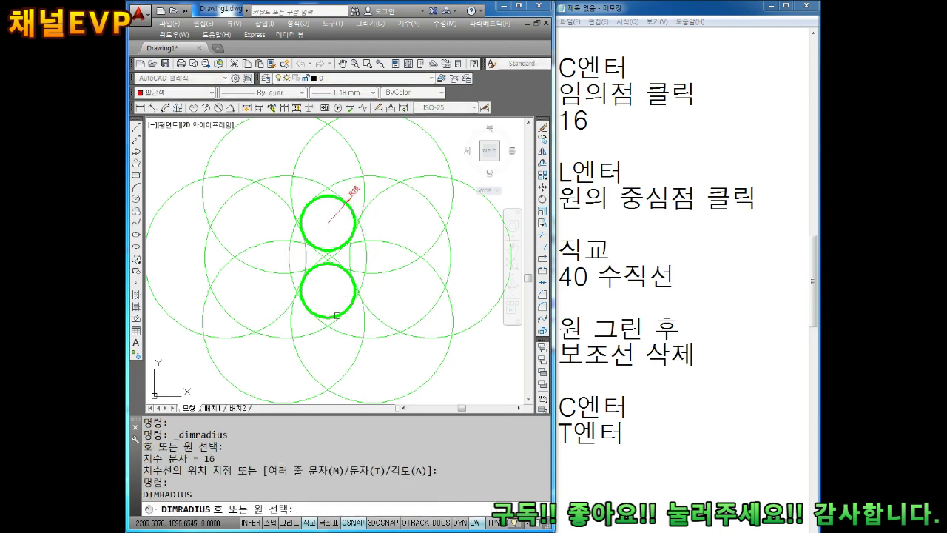
click(332, 316)
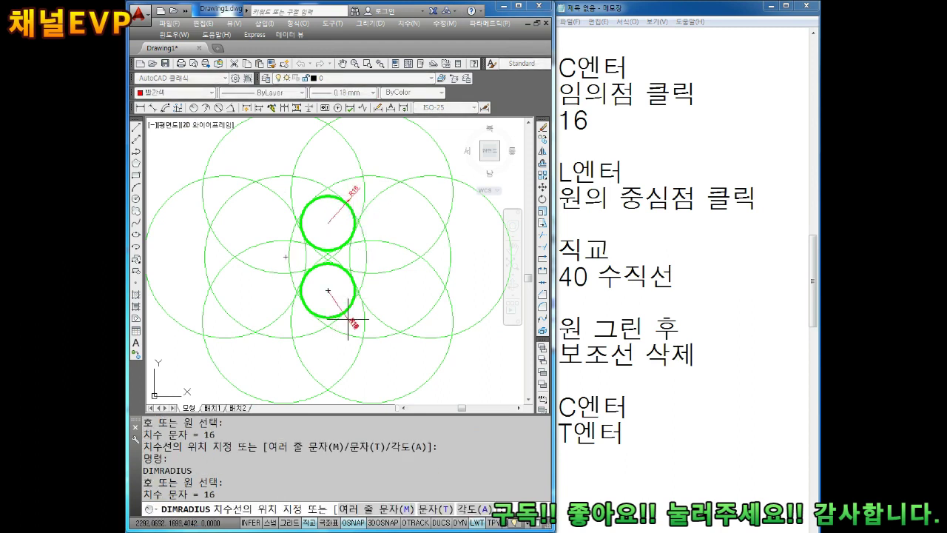
click(354, 320)
middle_drag(359, 332, 377, 309)
key(Escape)
key(Escape)
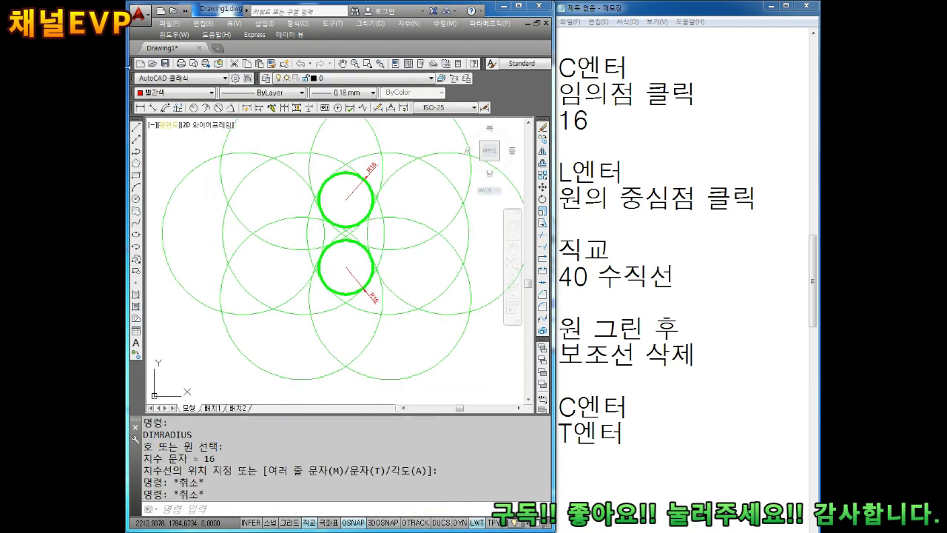
- Add a linear 40 dimension between the two small circles' centres, placed on the left
click(141, 108)
scroll(274, 195, up, 3)
middle_drag(274, 195, 348, 185)
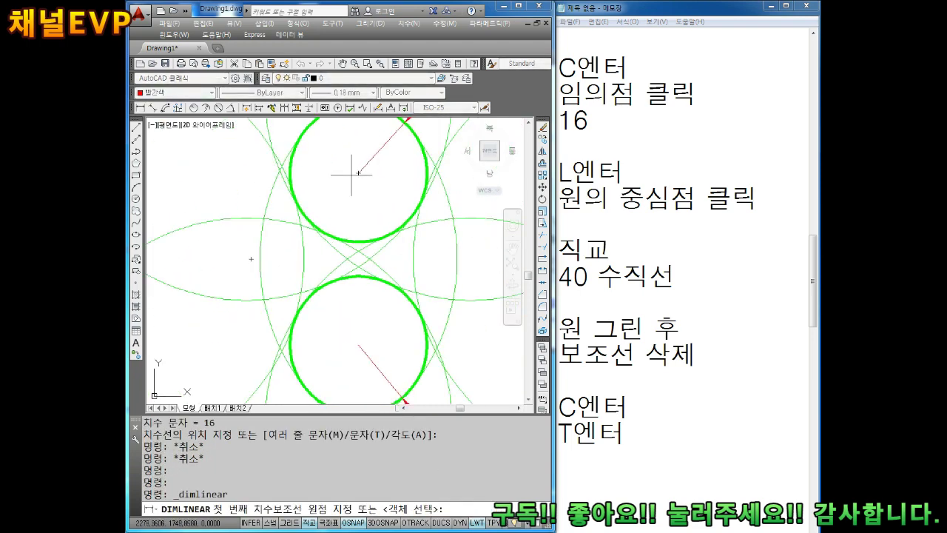
click(358, 173)
click(358, 345)
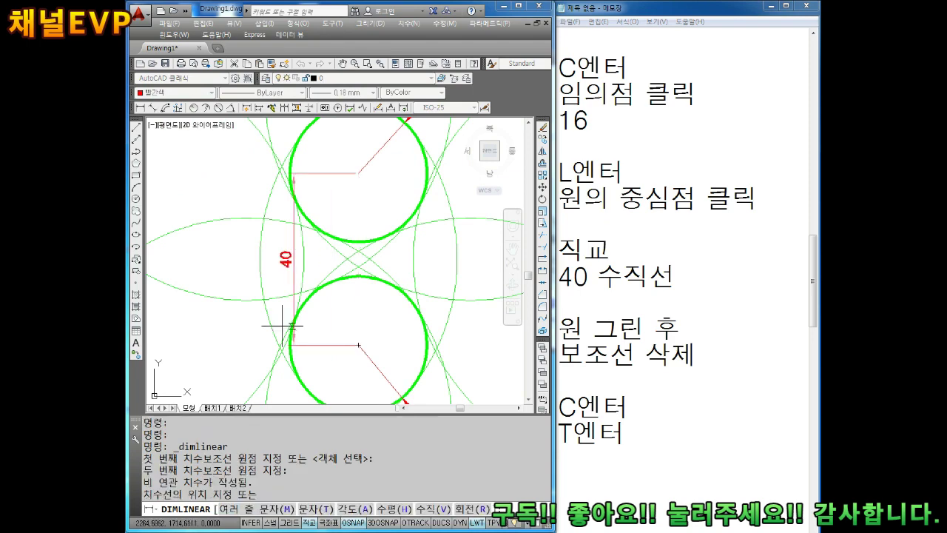
click(237, 321)
scroll(237, 321, down, 6)
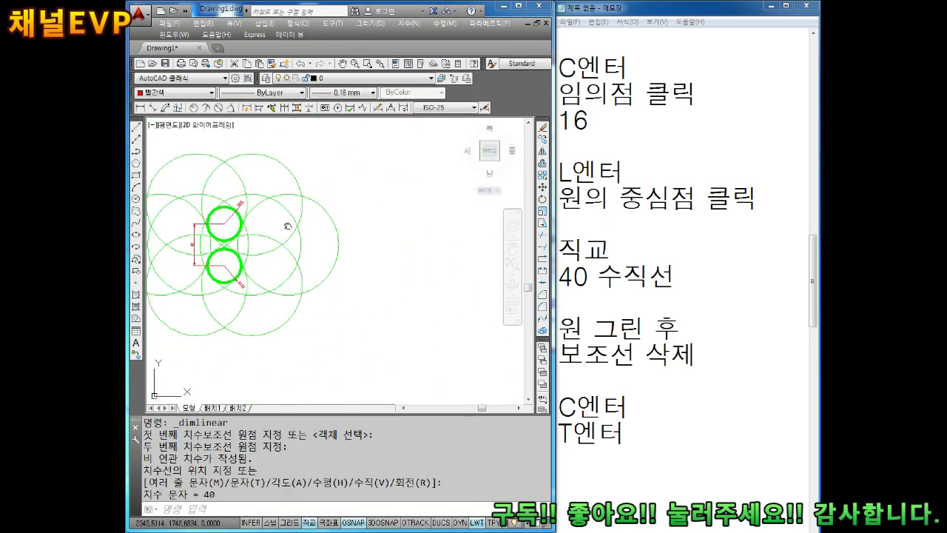
key(Escape)
key(Escape)
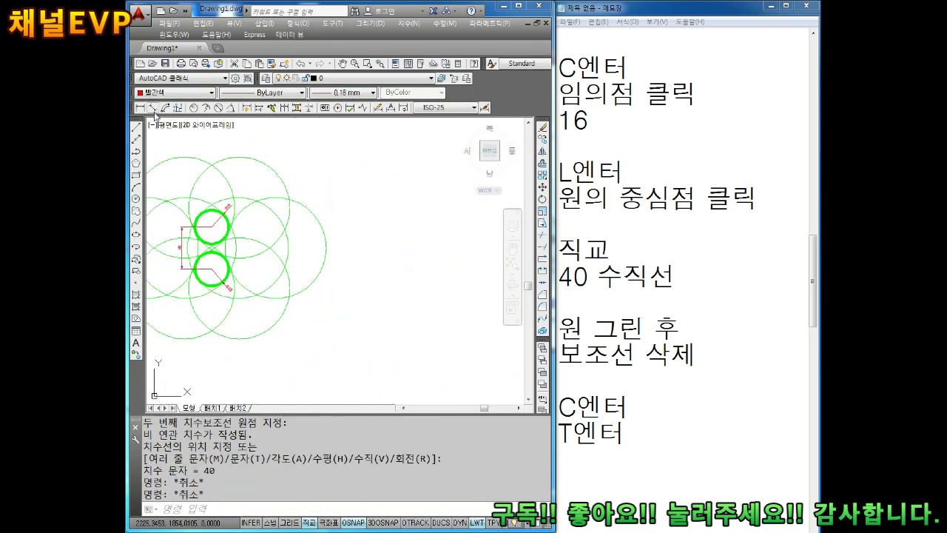
middle_drag(304, 245, 324, 223)
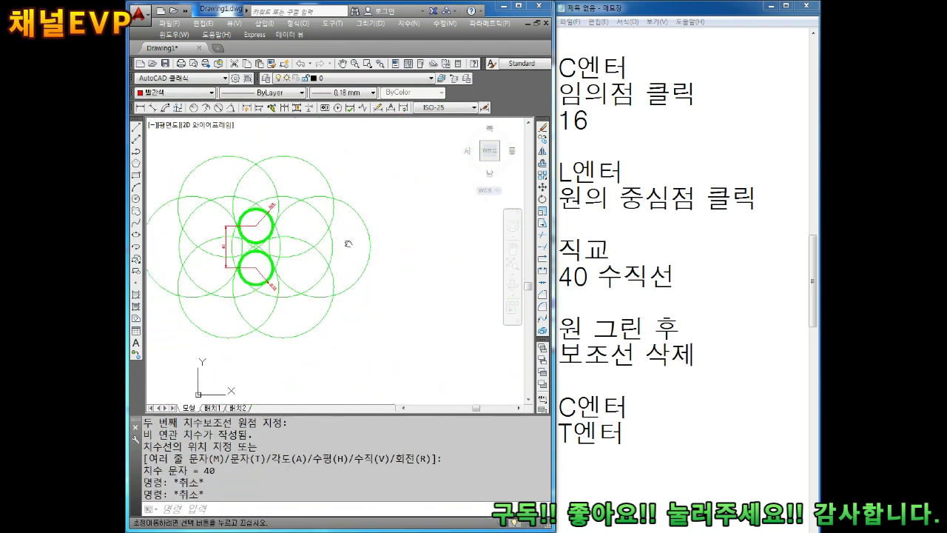
- Dimension a large circle as Ø96 and prefix its text to read 8-Ø96
click(217, 110)
click(353, 212)
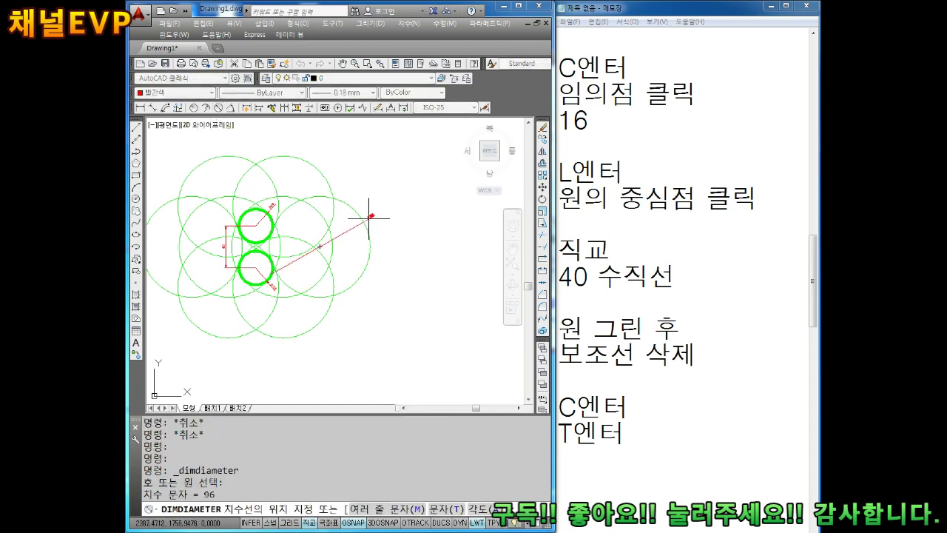
scroll(371, 215, up, 5)
click(378, 207)
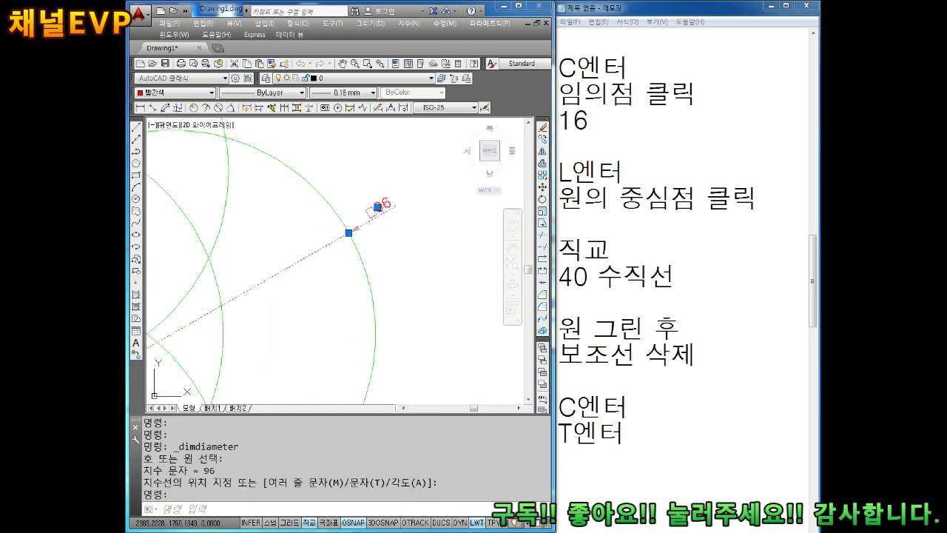
double_click(378, 207)
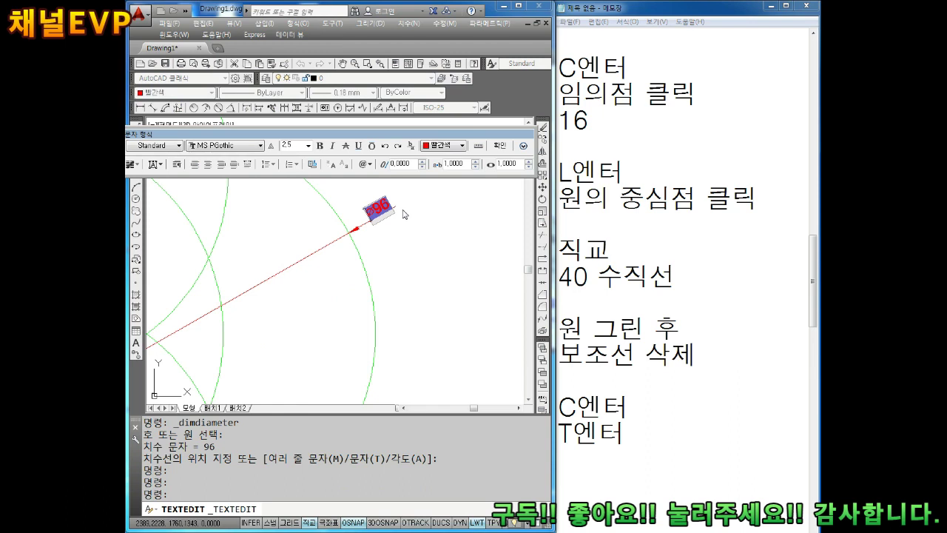
text(8-)
click(392, 261)
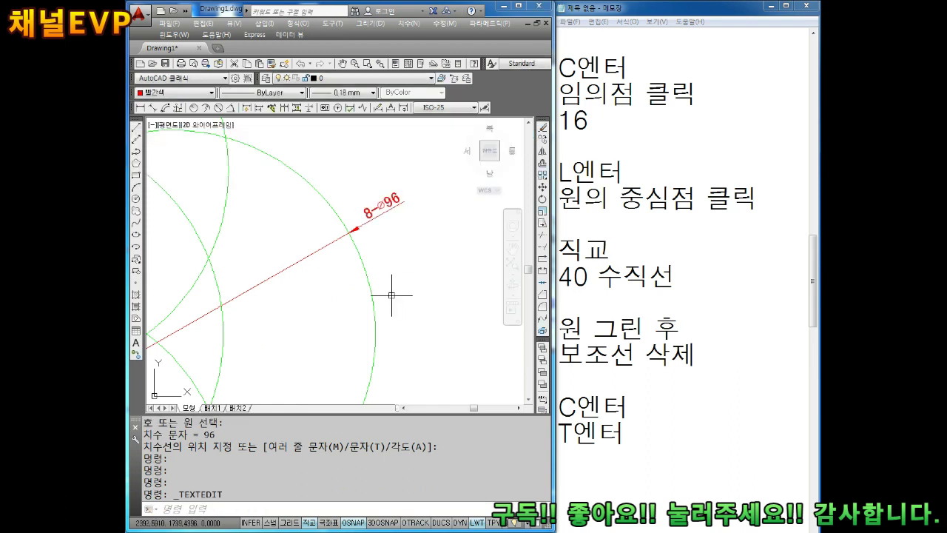
key(Escape)
- Reframe the dimensioned pattern in view and begin saving the drawing
scroll(390, 291, down, 1)
scroll(396, 277, down, 2)
scroll(397, 255, down, 2)
scroll(377, 259, down, 2)
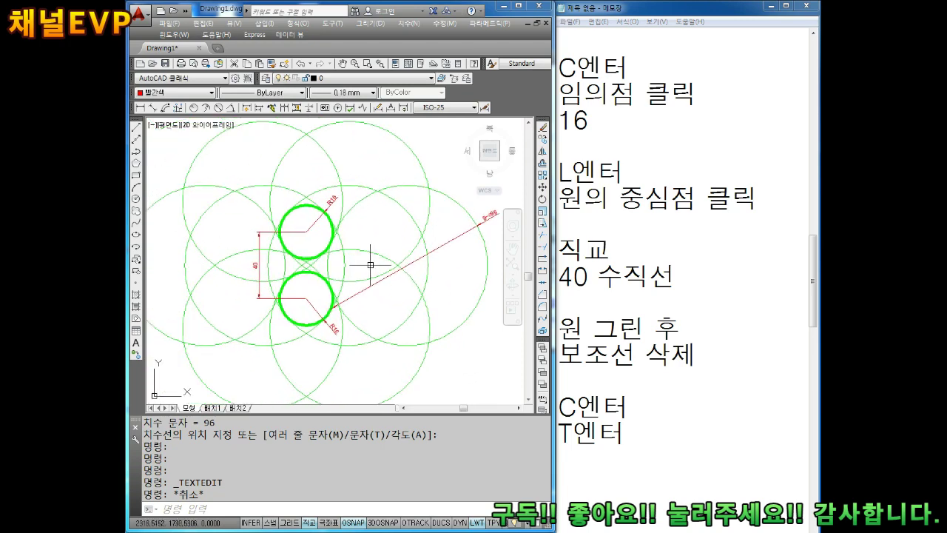
middle_drag(370, 264, 323, 266)
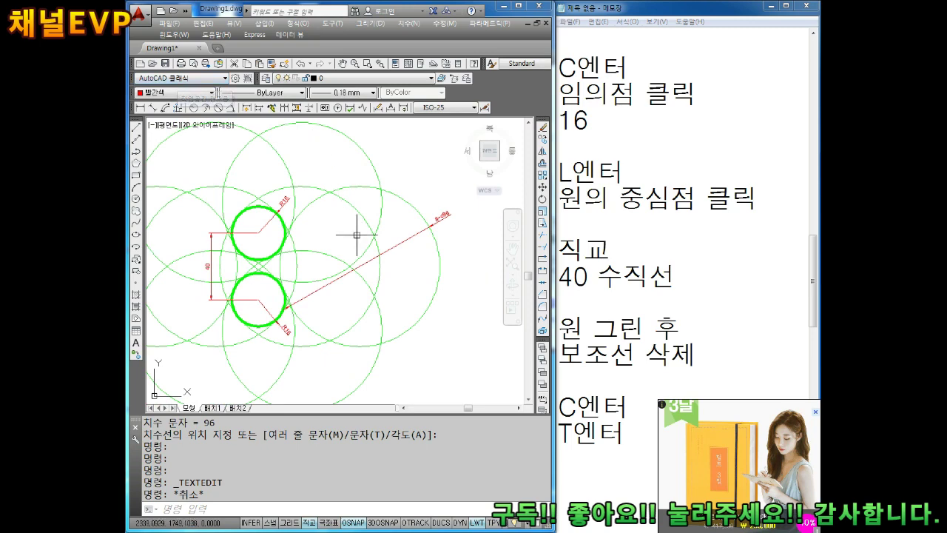
mouse_move(360, 229)
middle_down()
mouse_move(332, 220)
mouse_move(384, 229)
middle_up()
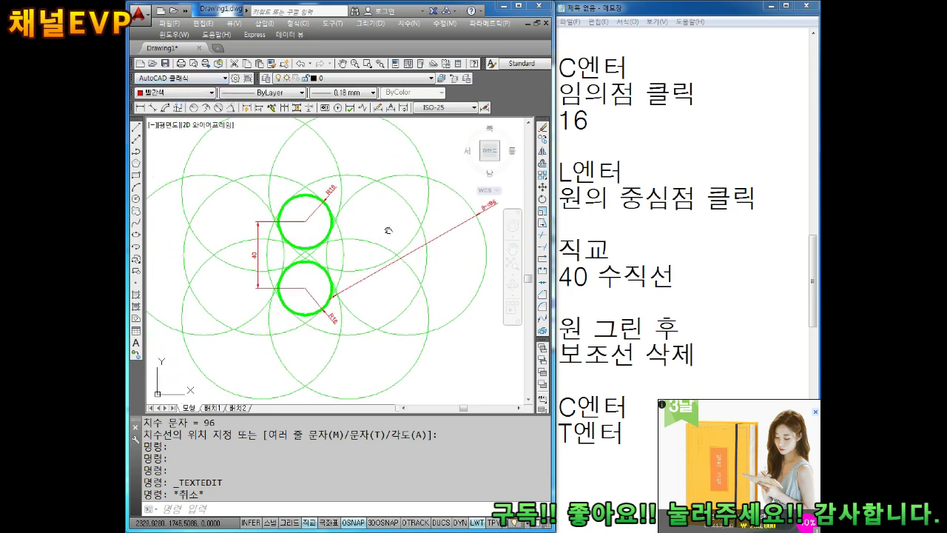
key(ctrl+s)
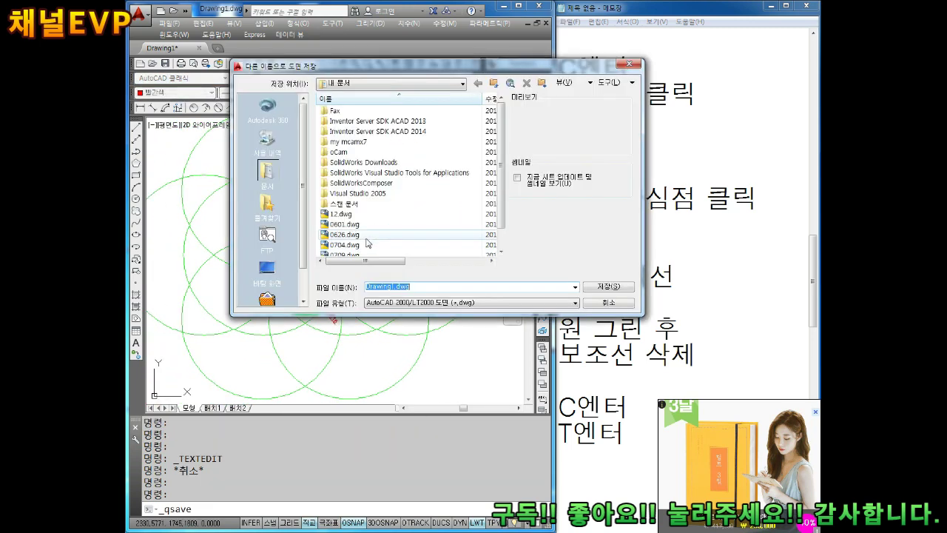
- Save the drawing under the file name 2019.11.22-1
double_click(429, 286)
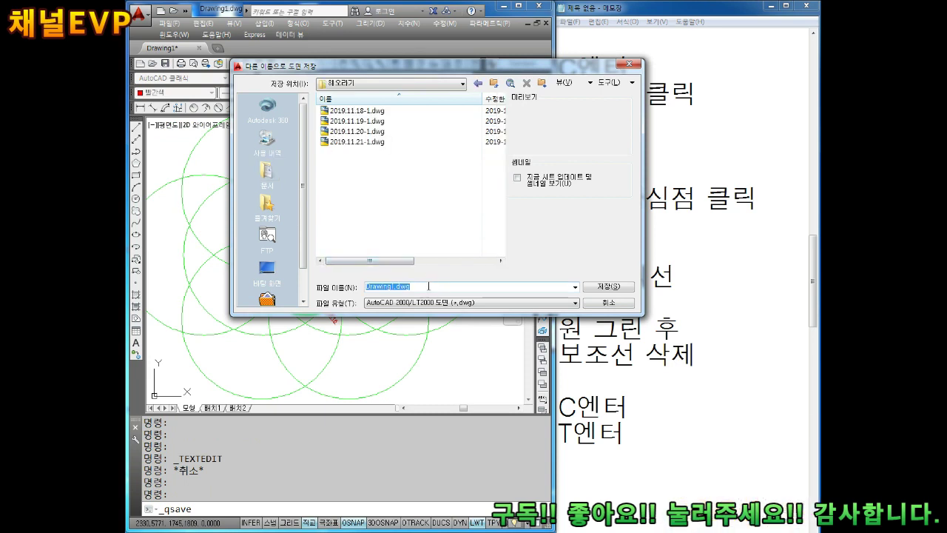
key(BackSpace)
text(2019.)
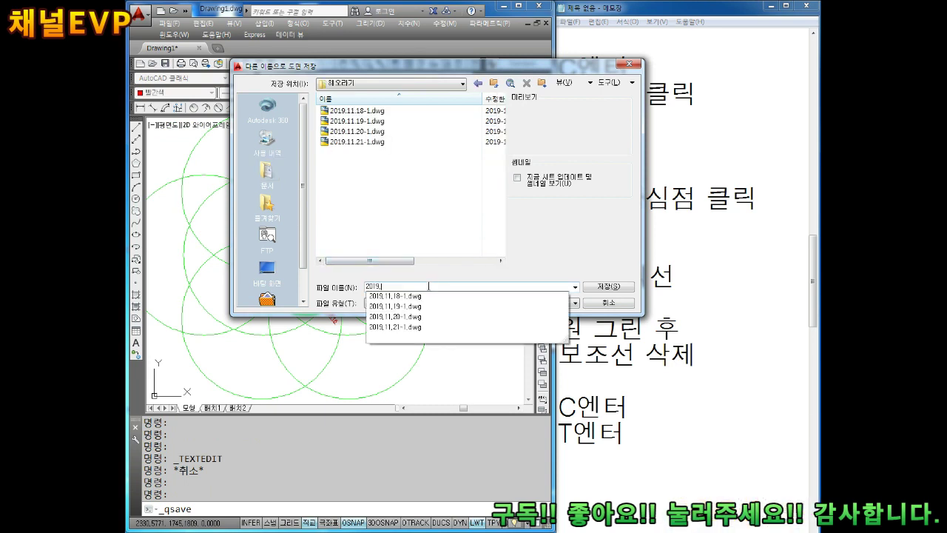
text(22)
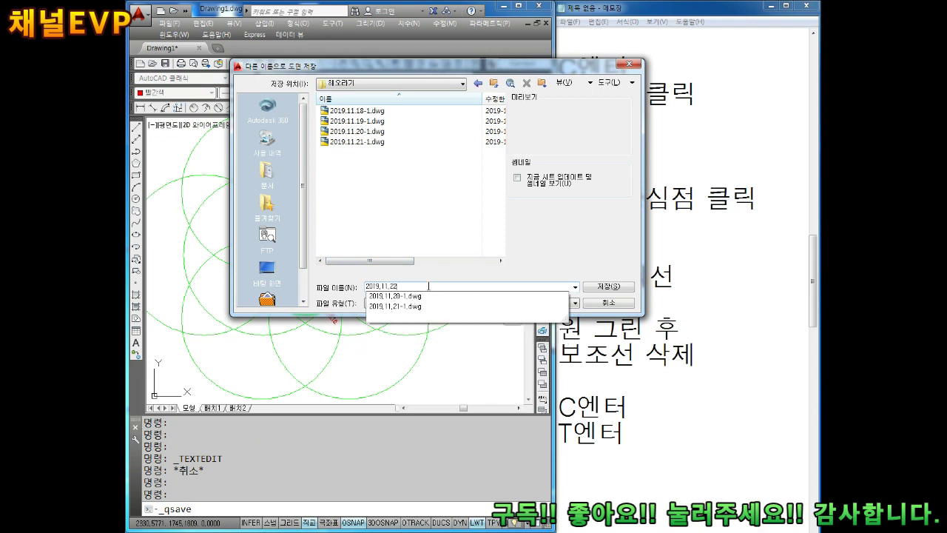
text(-1)
key(Return)
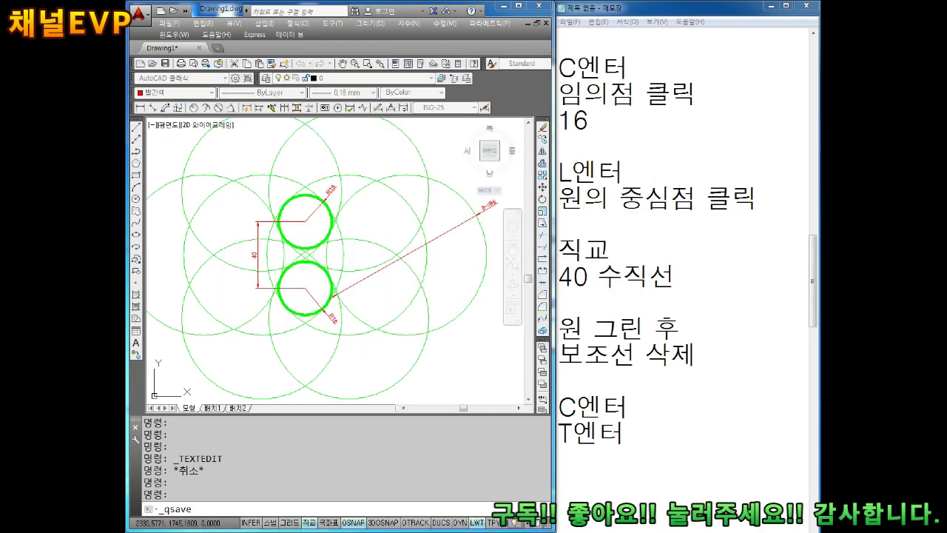
scroll(401, 259, down, 4)
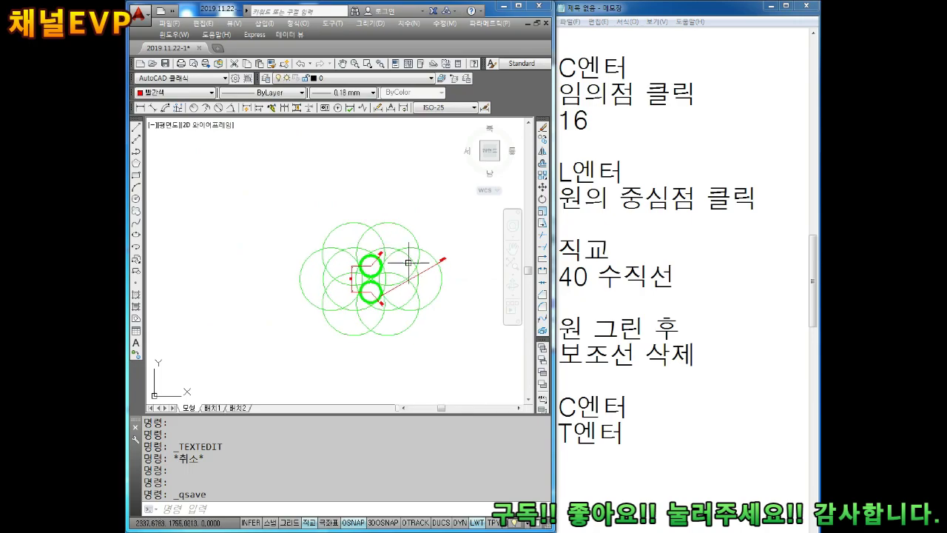
scroll(399, 246, up, 4)
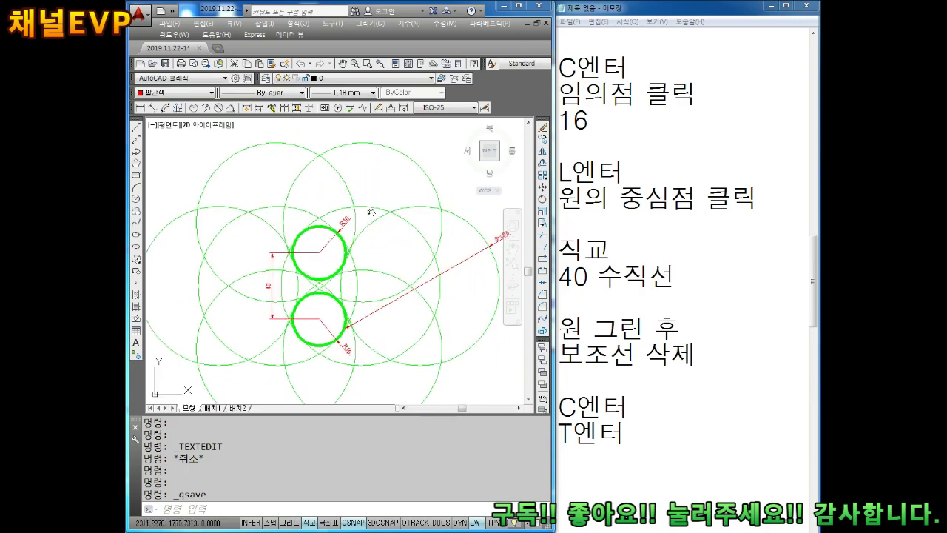
- Add a 상대극좌표 heading at the top of the Notepad notes
key(Return)
key(Return)
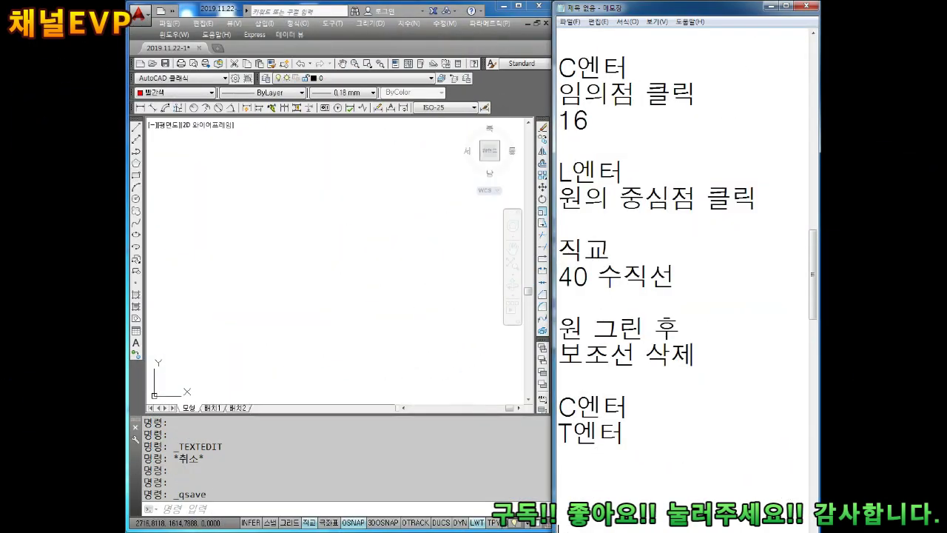
key(Return)
key(Return)
key(Return)
key(Return)
key(Return)
key(Return)
key(Return)
key(Return)
key(Return)
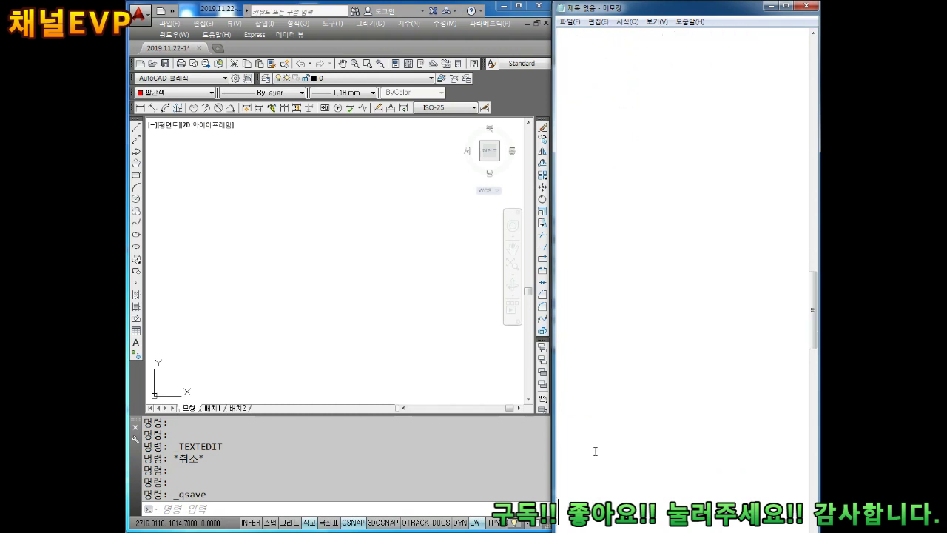
key(Up)
key(Up)
key(Up)
text(사)
text(상대)
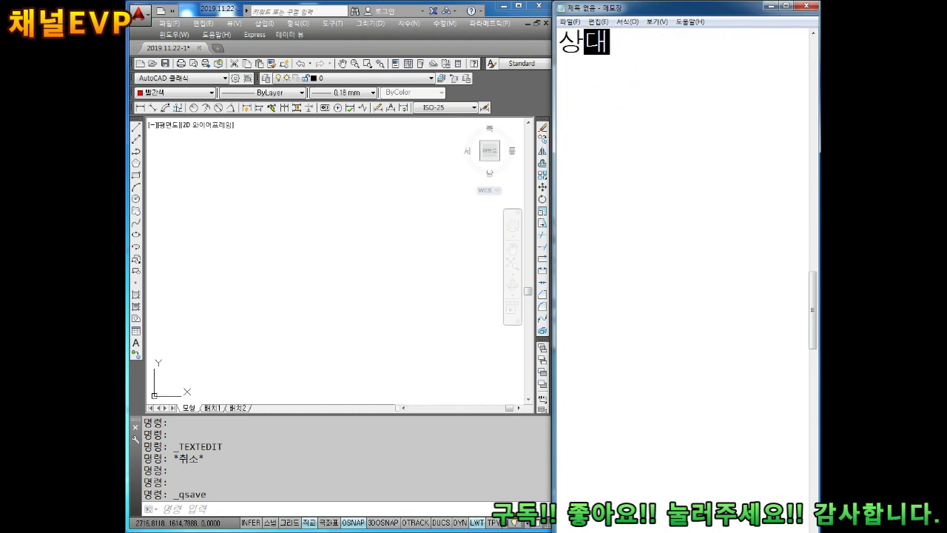
text(극좌표)
key(Return)
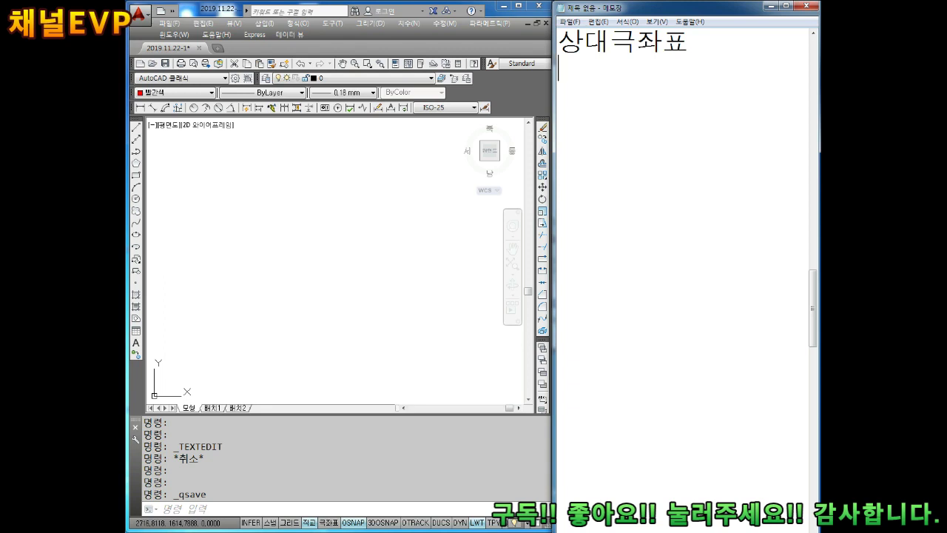
key(Return)
text(L엔터)
key(Return)
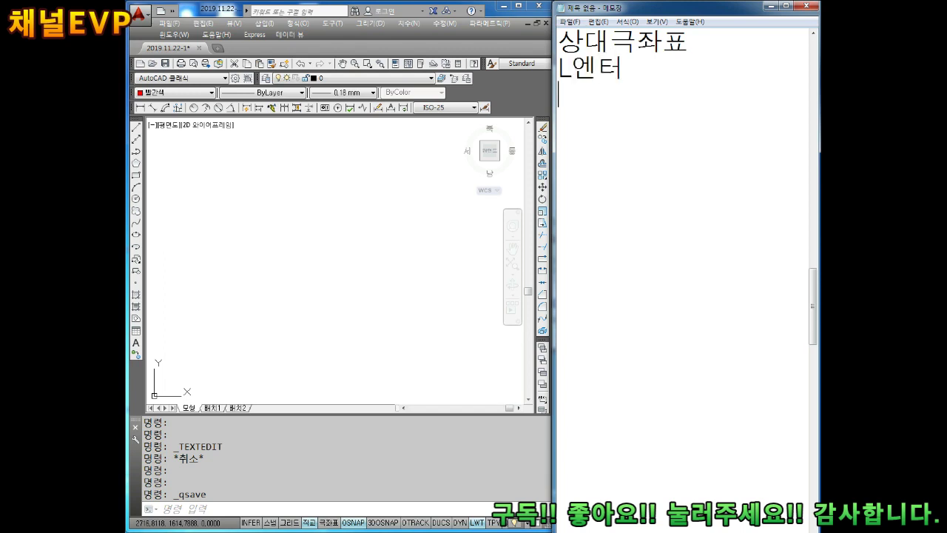
text(ㅇ)
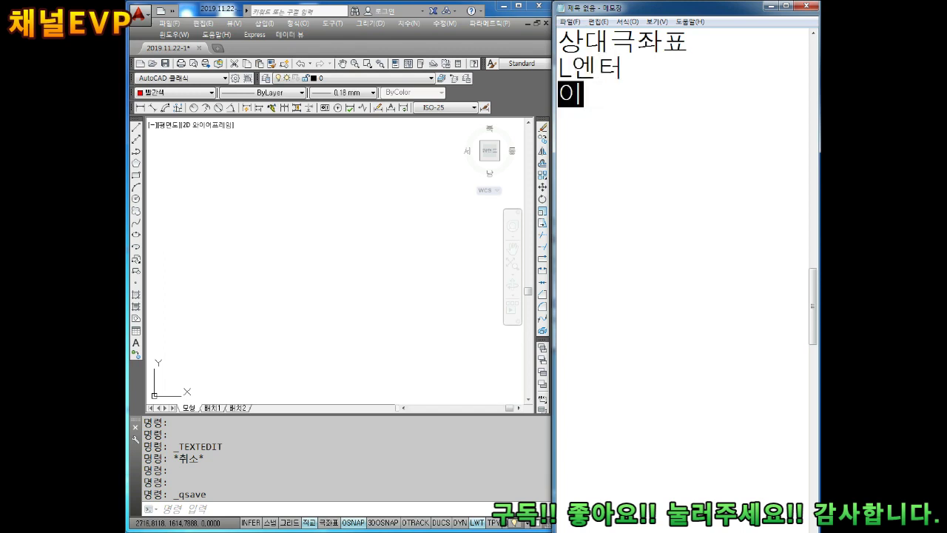
text(임의저점 클릭)
key(Return)
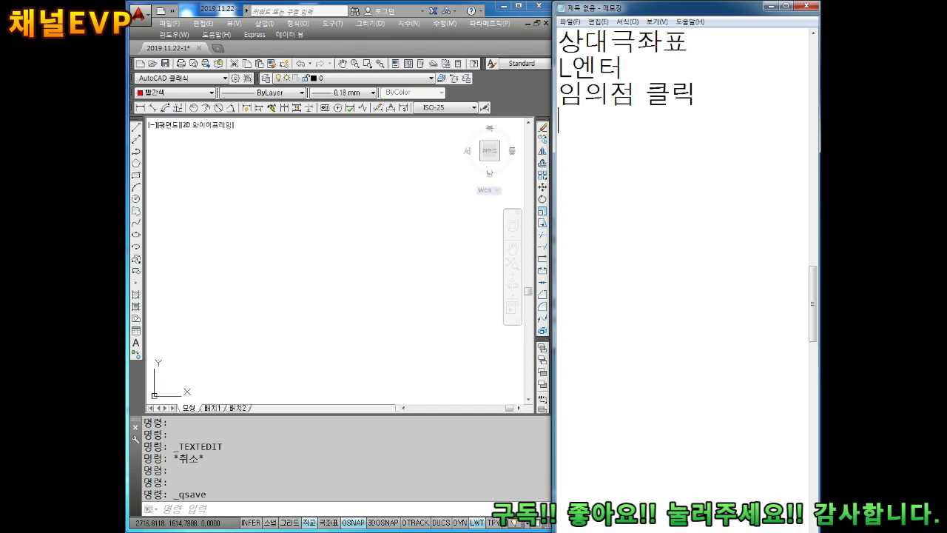
text(@96)
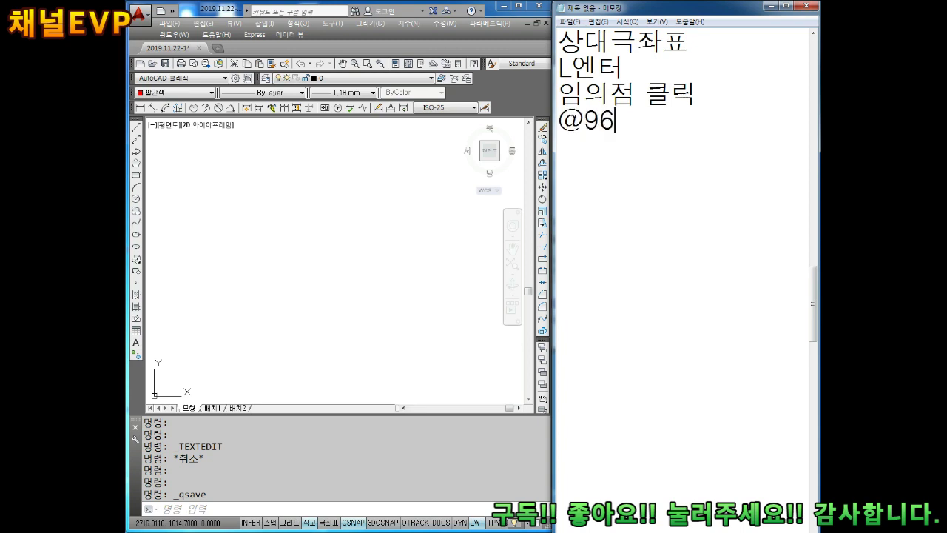
text(<-90)
key(Return)
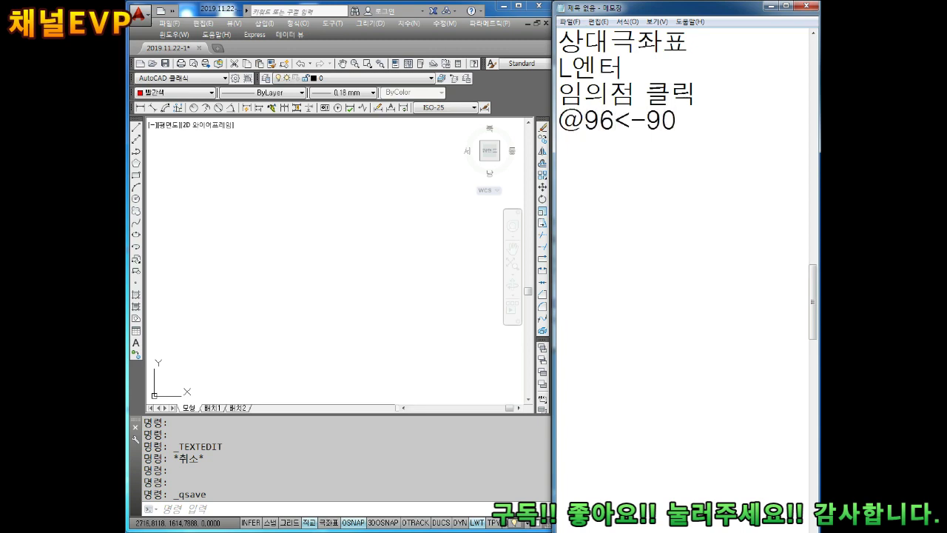
text(@136)
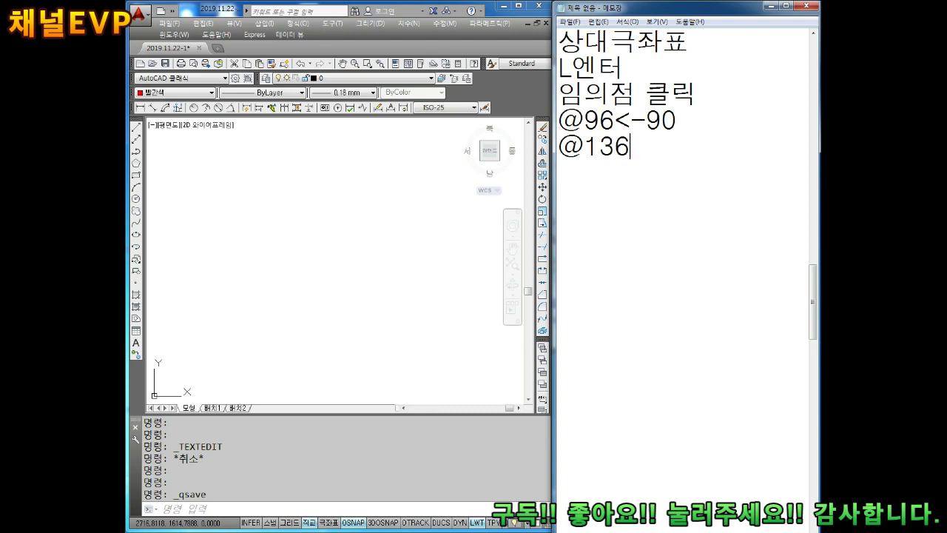
text(<180)
key(Return)
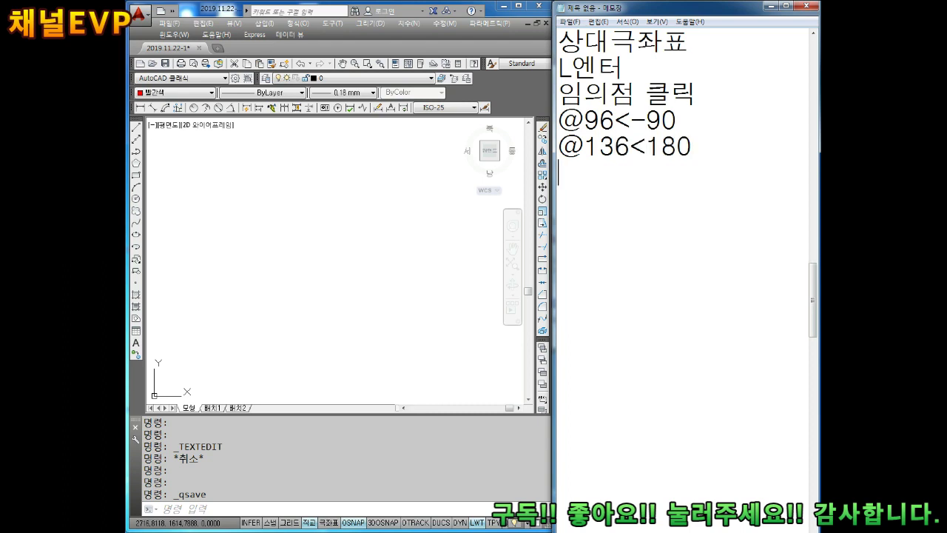
text(@160)
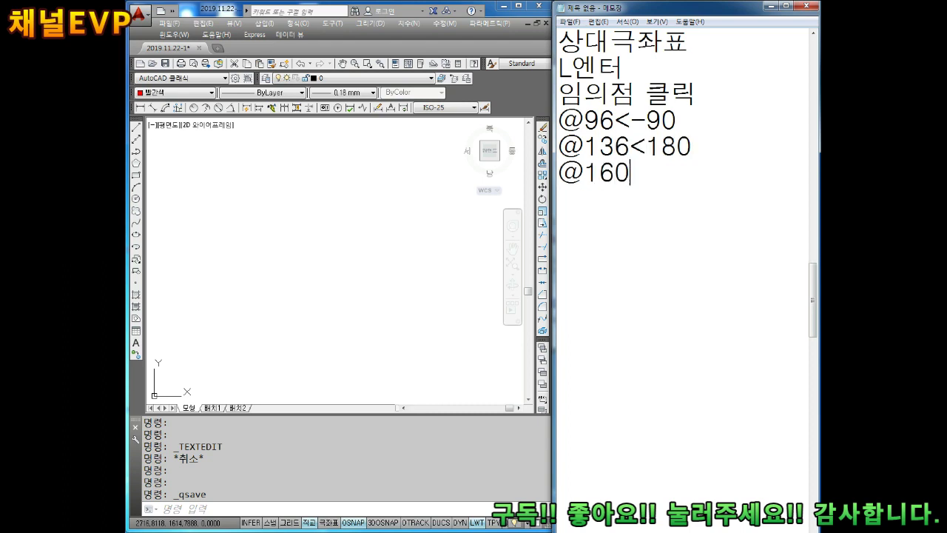
text(<45)
key(Return)
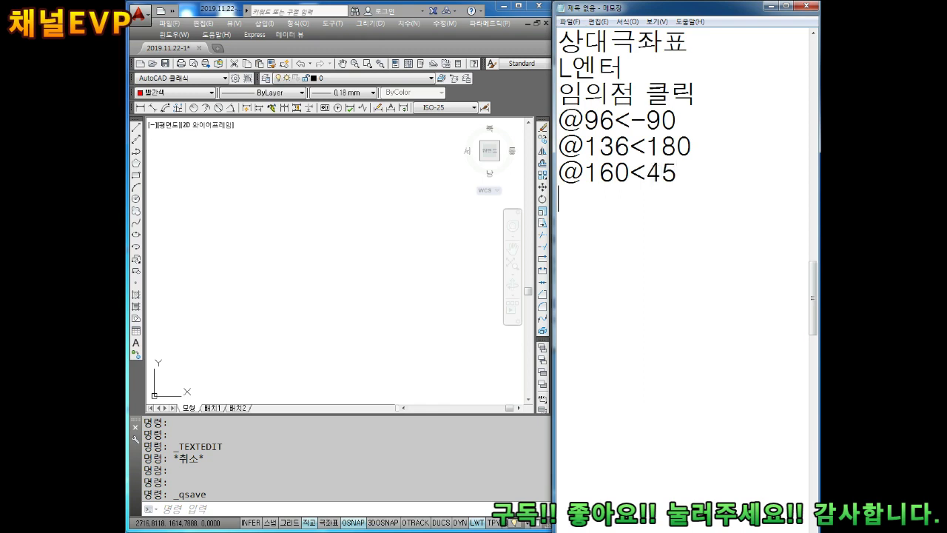
- Set the current colour to green and the lineweight to 0.25 mm
click(354, 258)
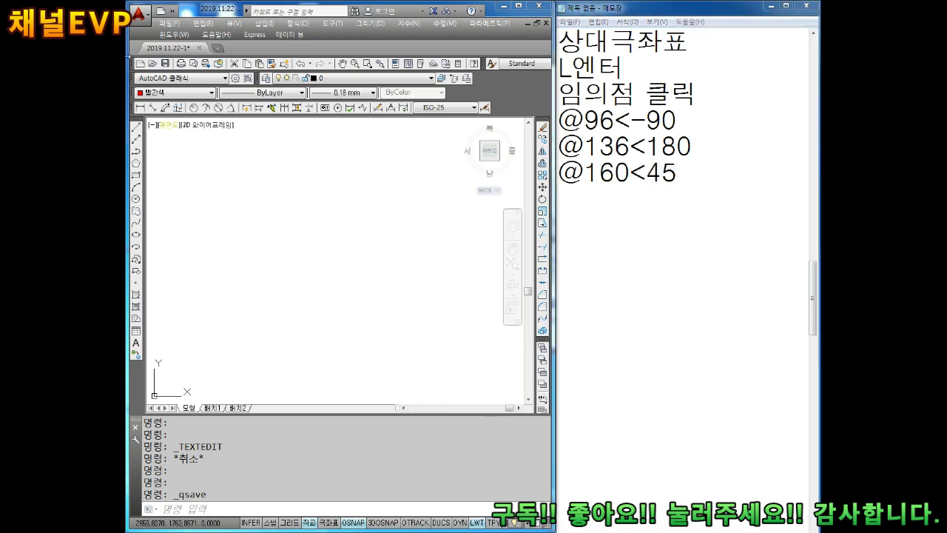
key(Escape)
key(Escape)
click(175, 93)
click(166, 140)
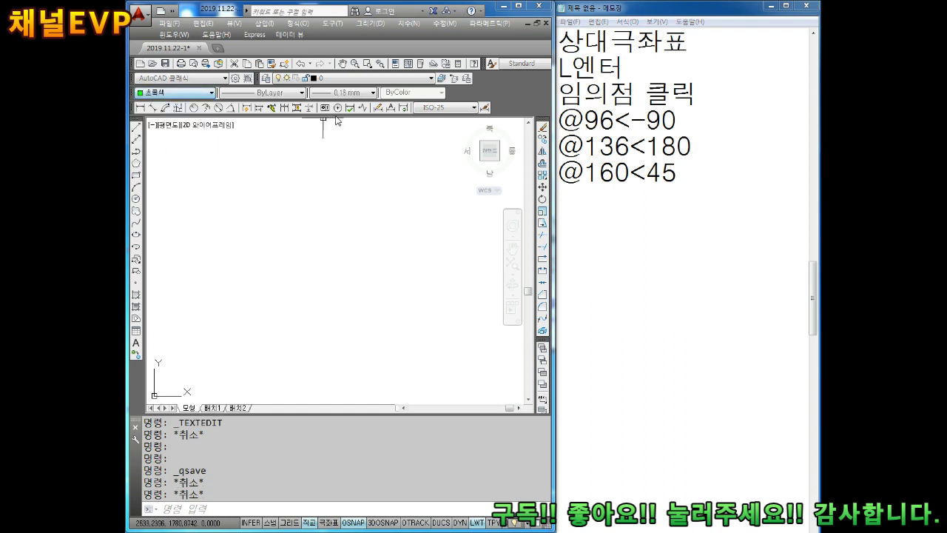
click(341, 95)
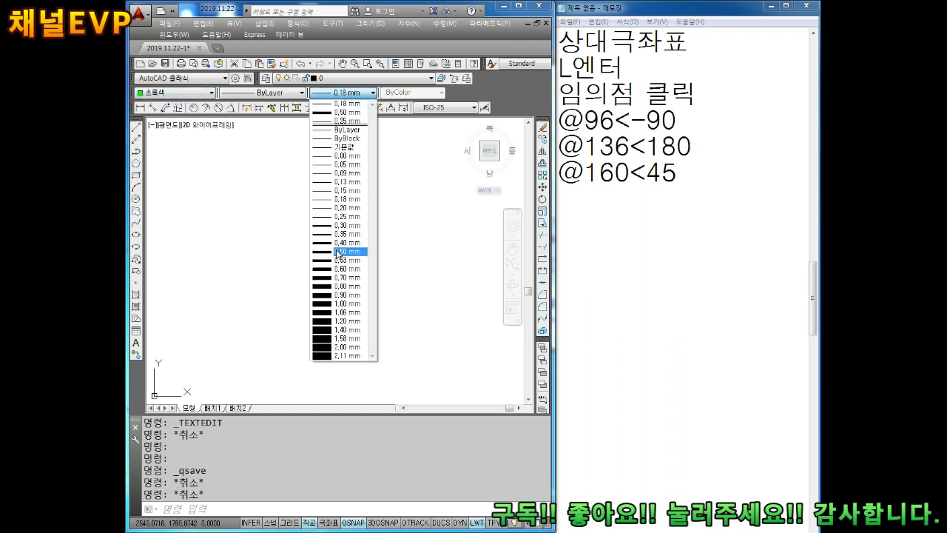
click(342, 216)
key(Escape)
key(Escape)
text(L)
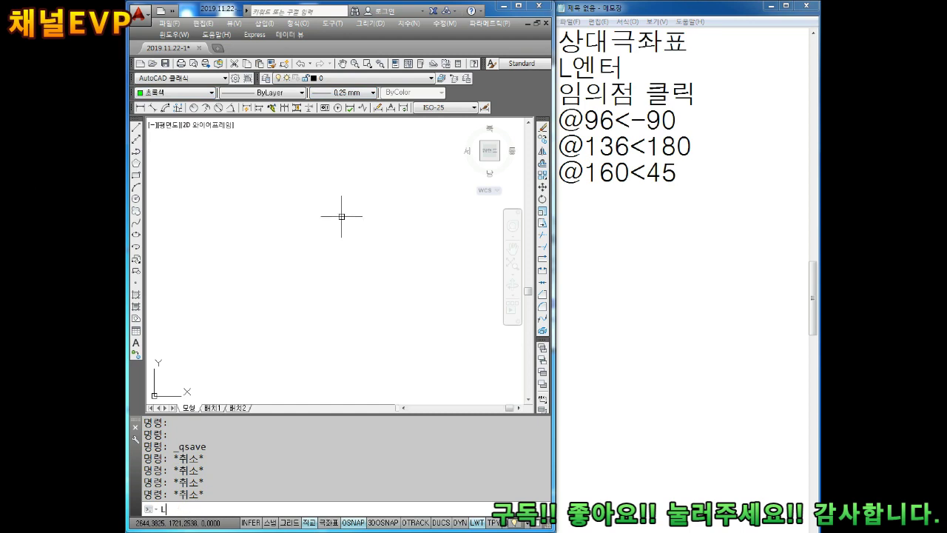
key(Return)
click(341, 190)
text(@96<-90)
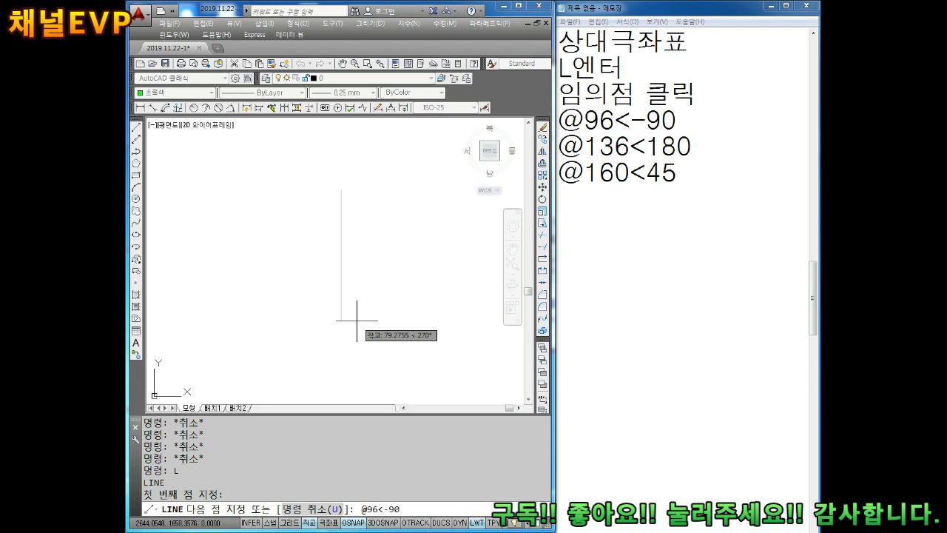
key(Return)
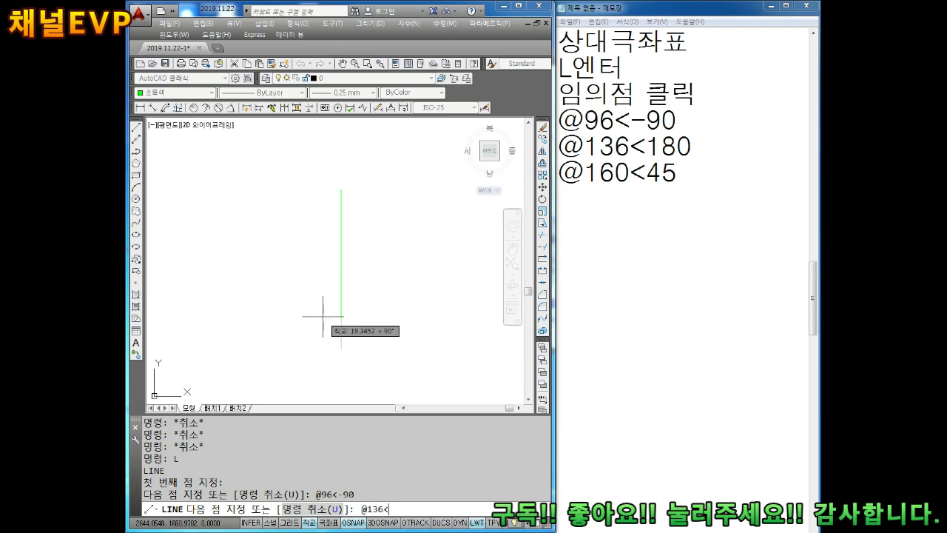
text(0)
key(Return)
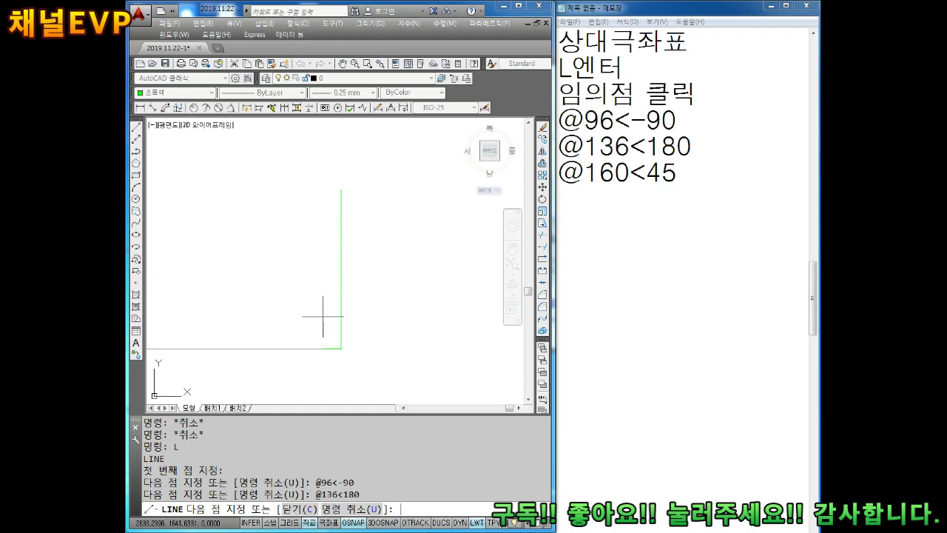
middle_drag(322, 316, 317, 281)
text(@160<)
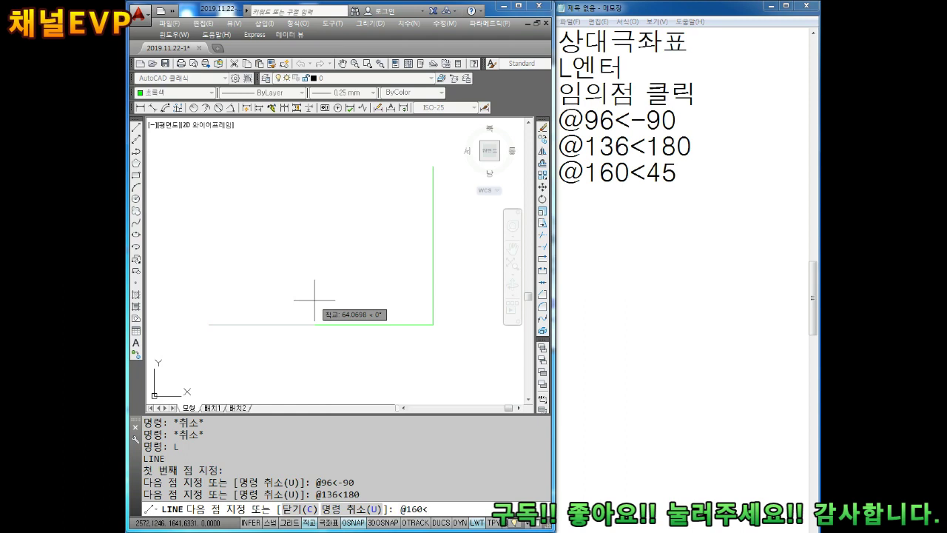
text(45)
key(Return)
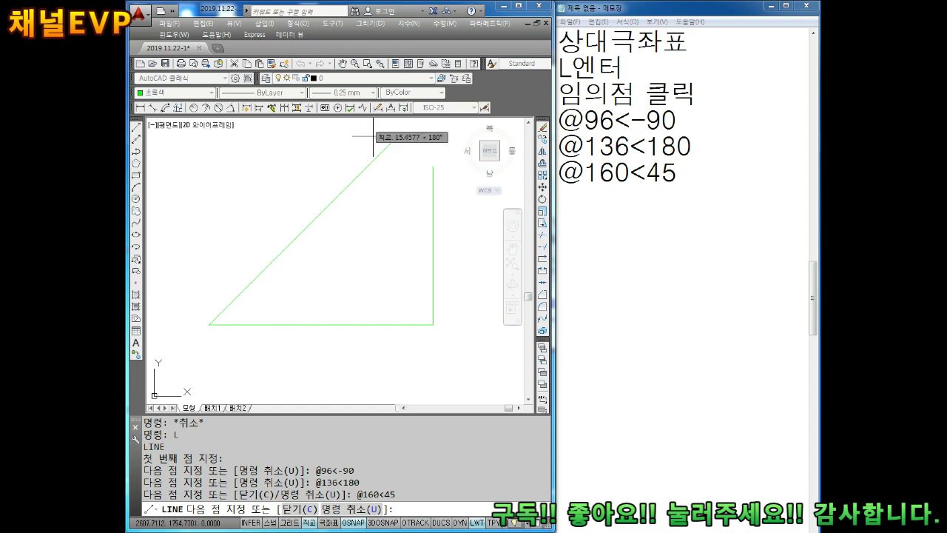
key(Escape)
key(Escape)
- Apply a 0.50 mm lineweight to all three green triangle lines
scroll(401, 212, down, 2)
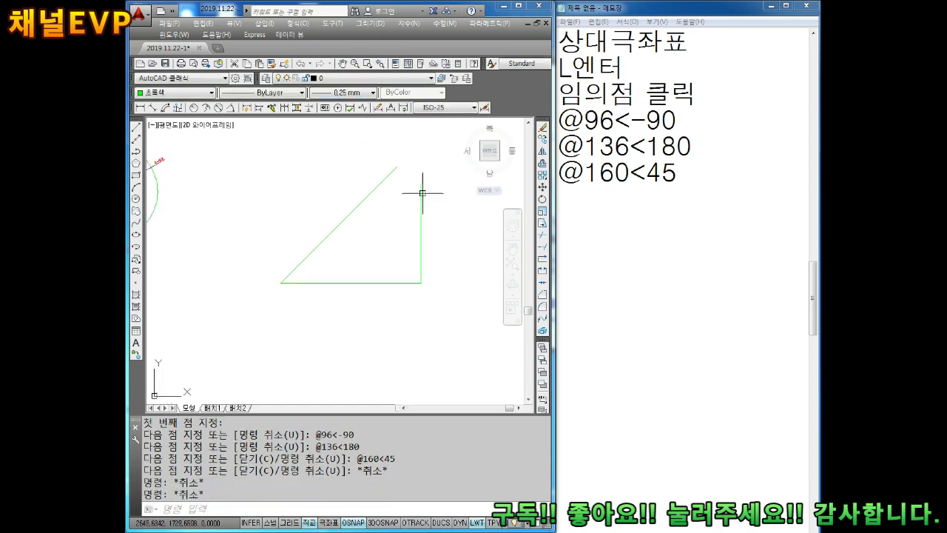
click(429, 144)
click(330, 286)
click(344, 93)
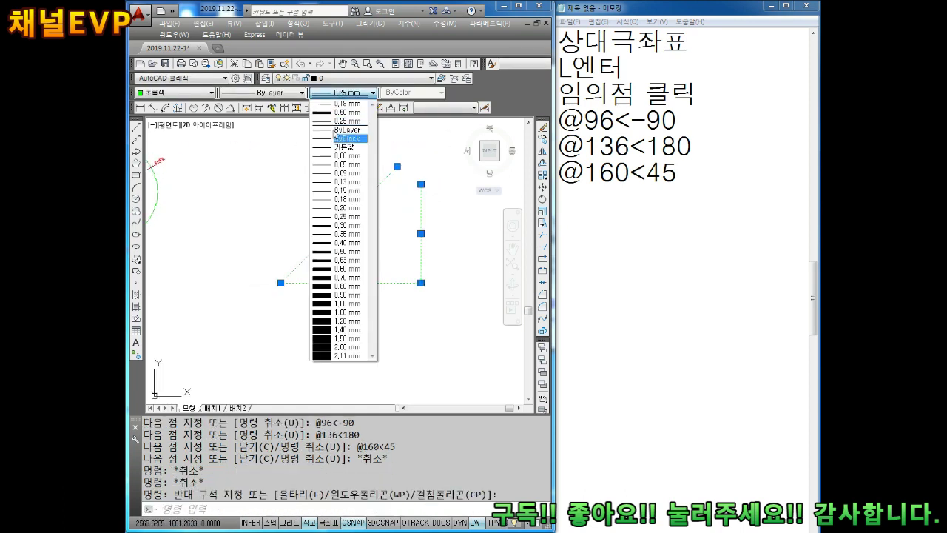
click(348, 256)
key(Escape)
key(Escape)
key(Escape)
click(342, 93)
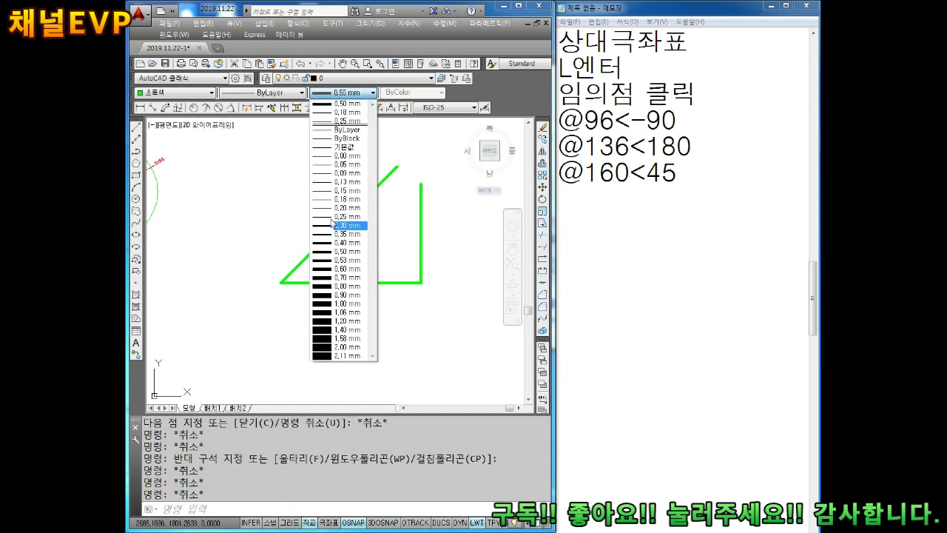
click(346, 251)
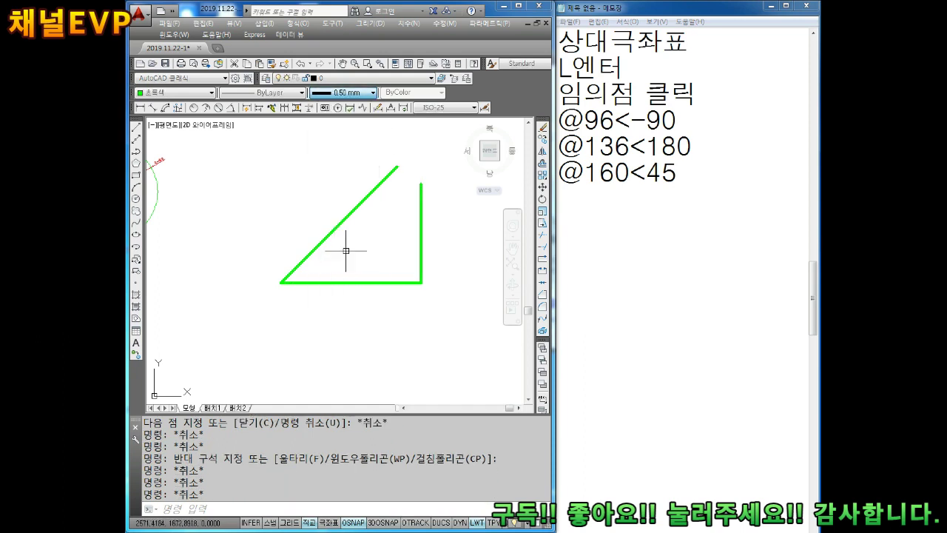
middle_drag(404, 252, 347, 275)
middle_drag(307, 226, 318, 226)
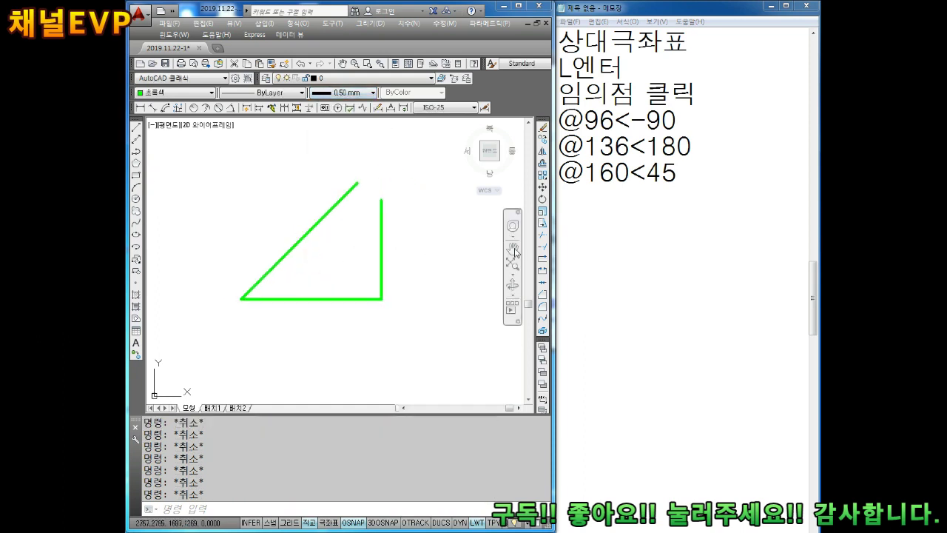
click(607, 220)
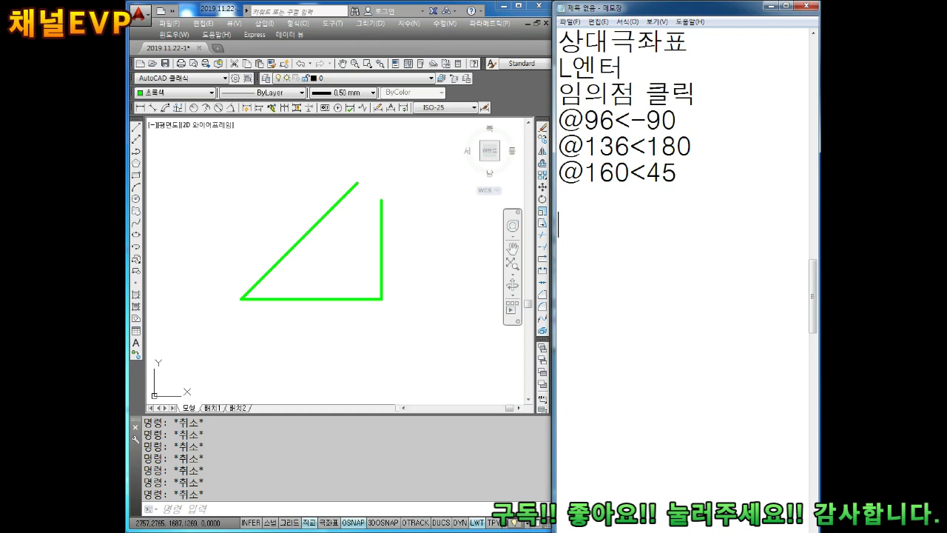
- Type the note '원의 직경(반경값)이 기입되어 있는 도형부터' over several lines
text(원ㅇ)
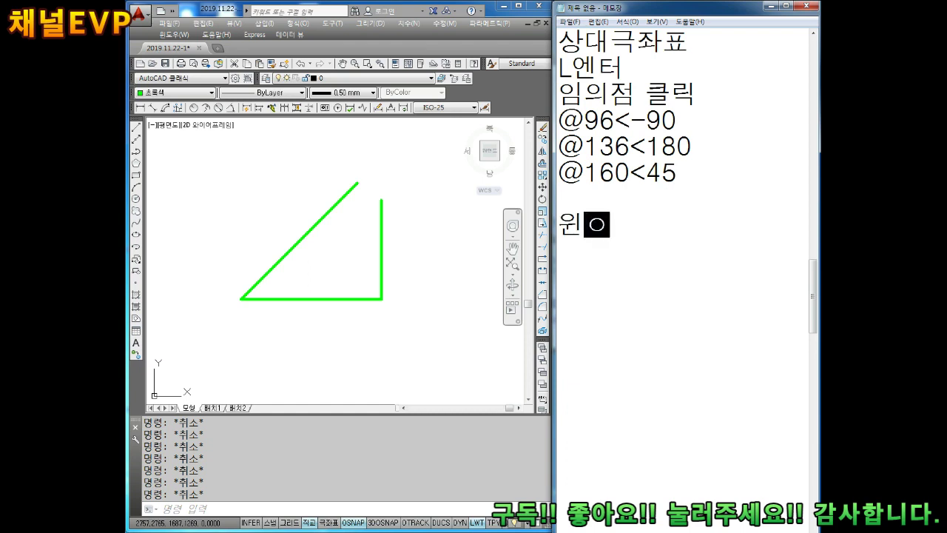
key(BackSpace)
key(BackSpace)
text(ㅇ원원)
key(BackSpace)
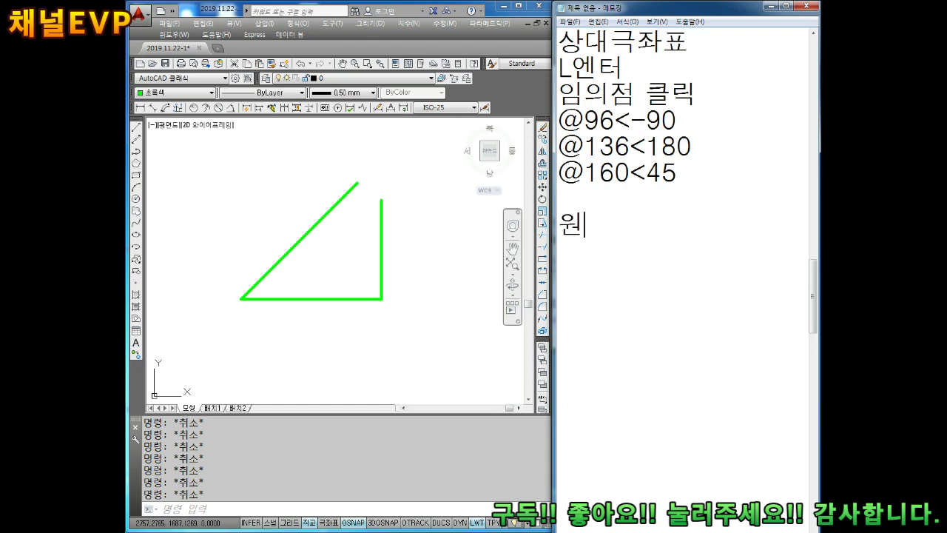
text(의 지ㄱ경)
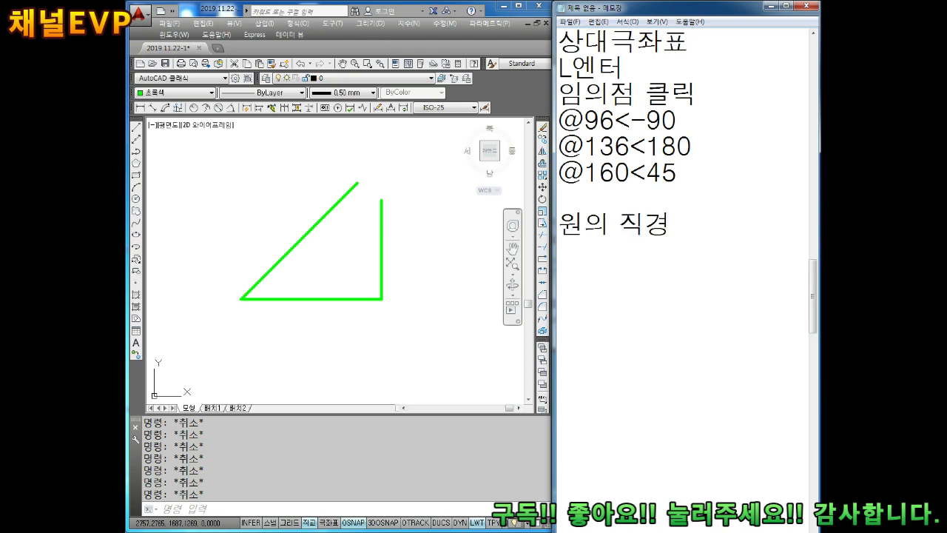
text((바ㄴ경갑)
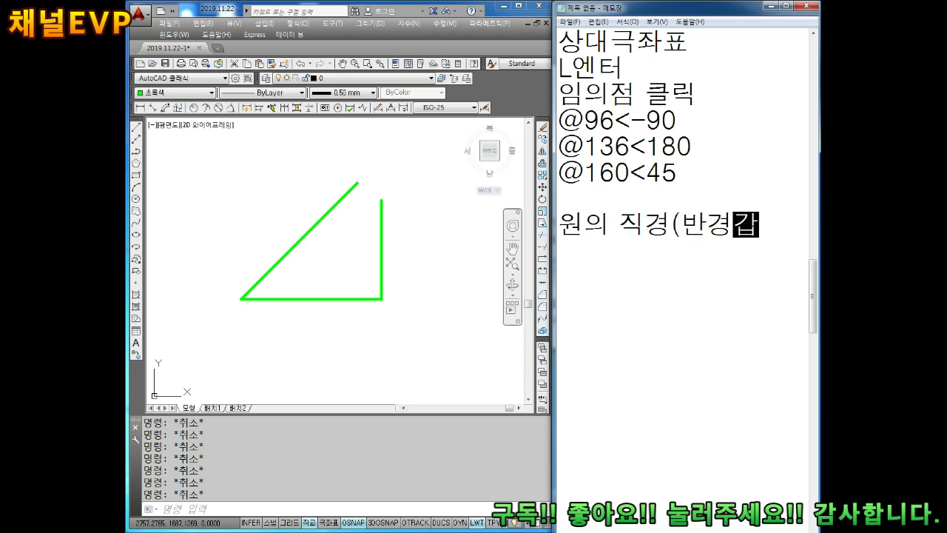
text(ㅅ))
key(Return)
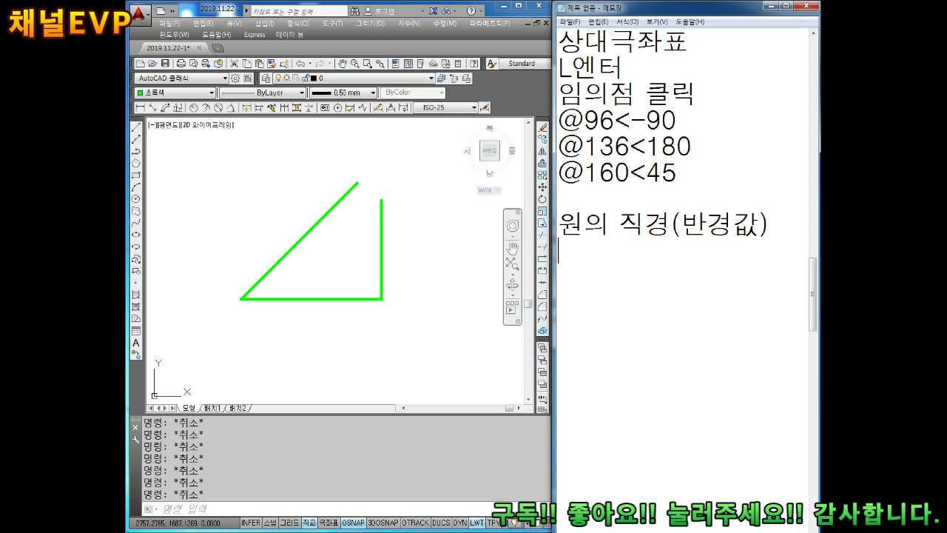
text(이 기입)
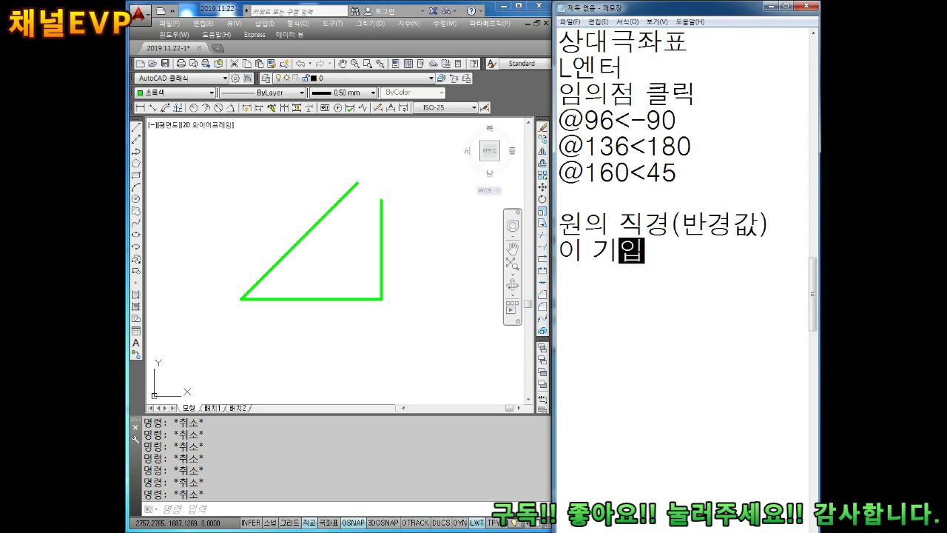
text(되어 )
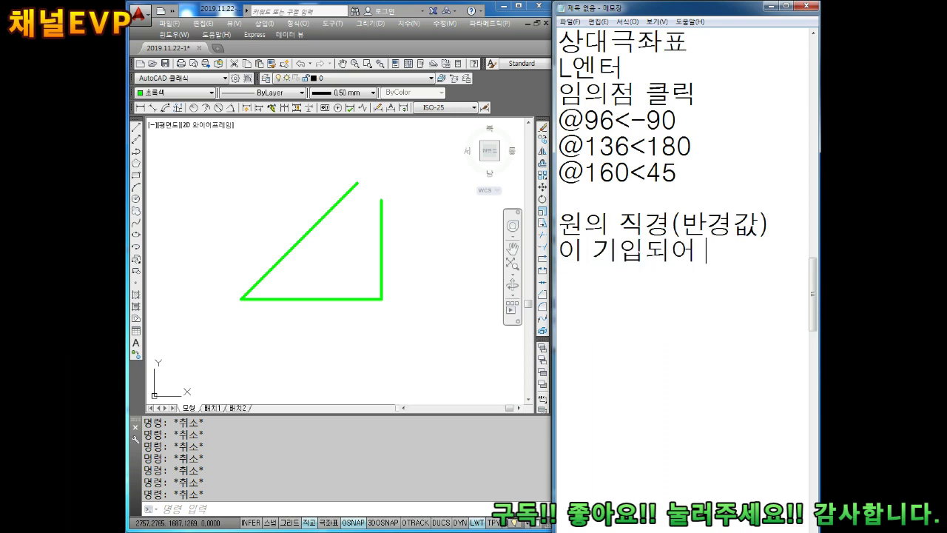
text(있)
text(는)
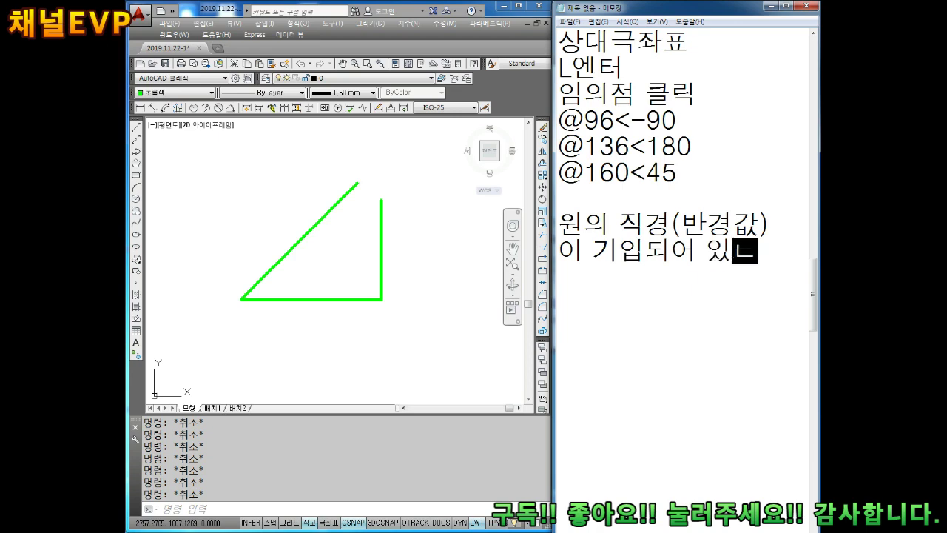
key(Return)
text(도형부터)
key(Return)
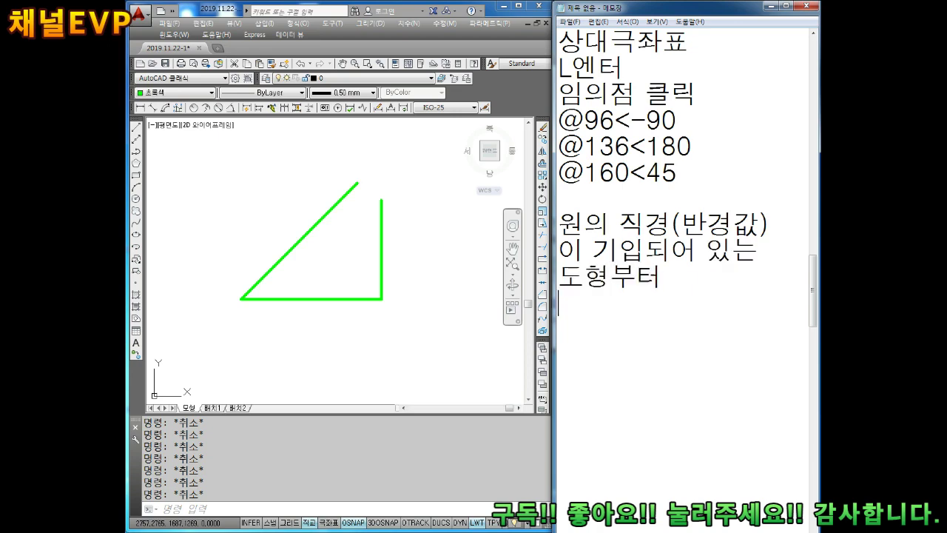
- Add the line 'C엔터' on the empty line below 도형부터
scroll(253, 283, up, 1)
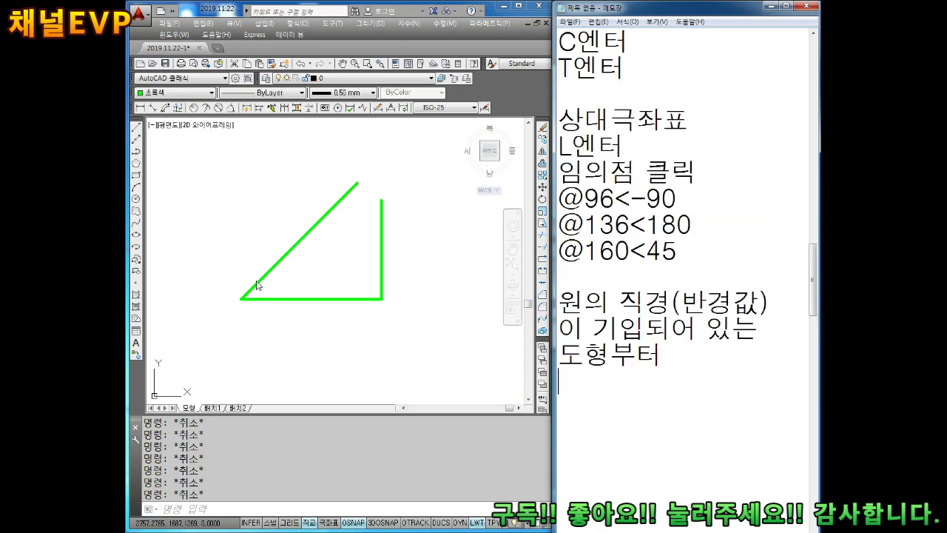
scroll(292, 289, up, 2)
scroll(319, 285, down, 3)
scroll(344, 280, down, 3)
scroll(402, 256, up, 3)
scroll(588, 268, down, 1)
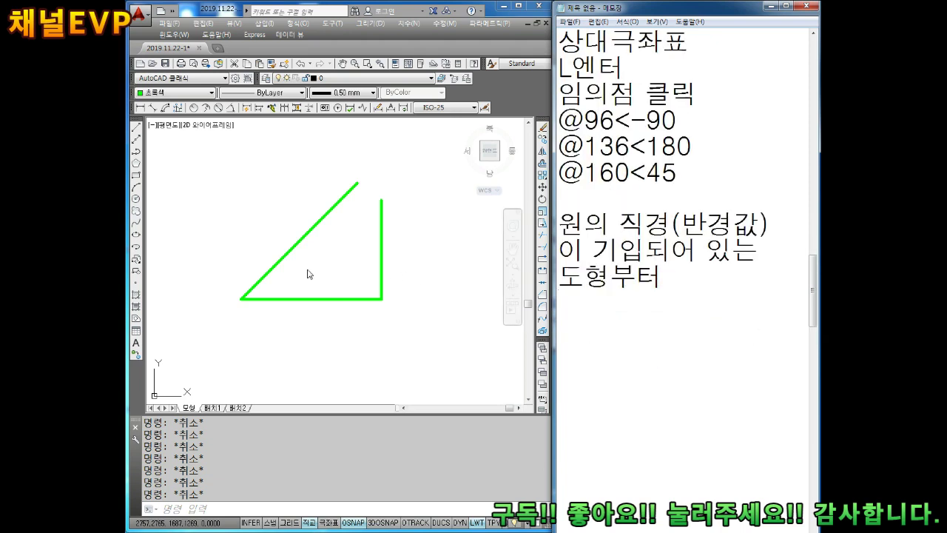
scroll(266, 270, up, 2)
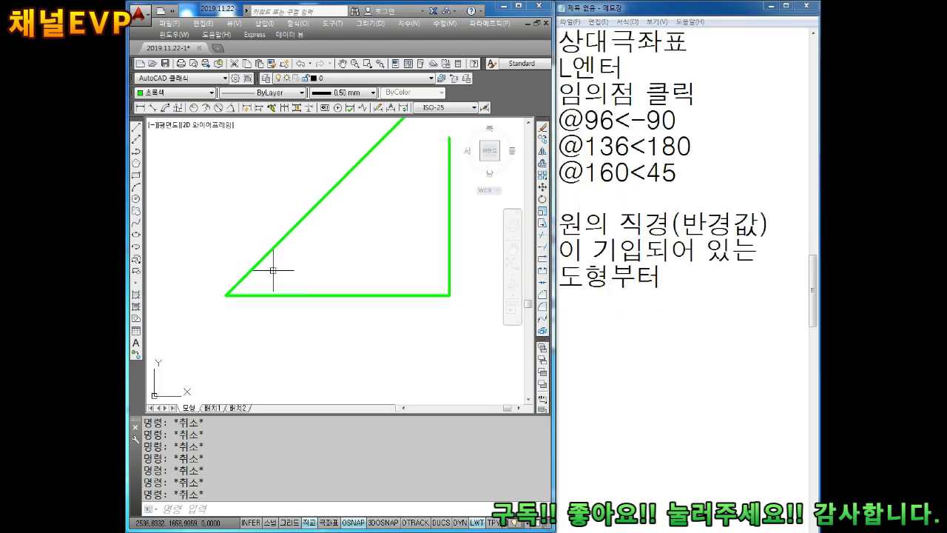
click(617, 317)
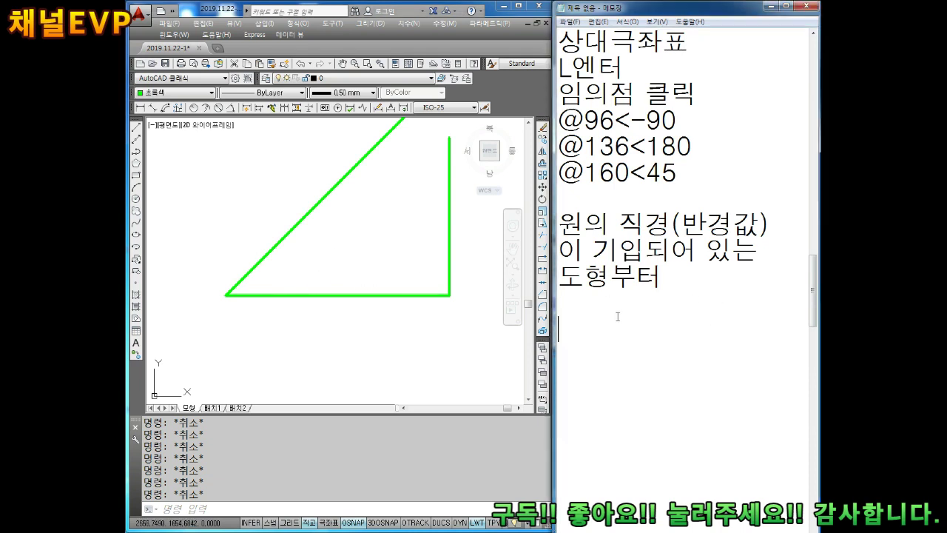
text(C)
key(Return)
key(BackSpace)
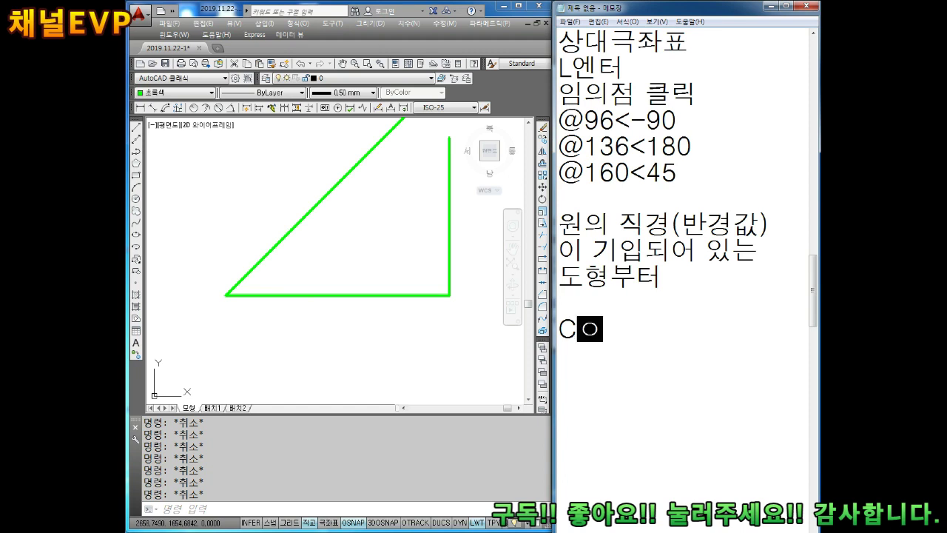
text(엔터)
key(Return)
- Add the line 'T엔터' beneath C엔터 in the notes
text(ㅅ)
key(BackSpace)
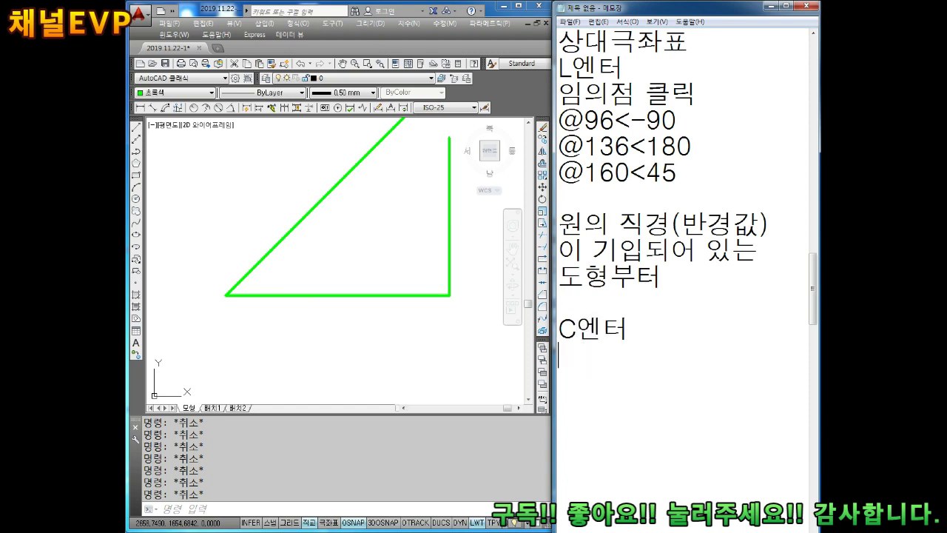
text(T)
key(Return)
key(BackSpace)
text(DP)
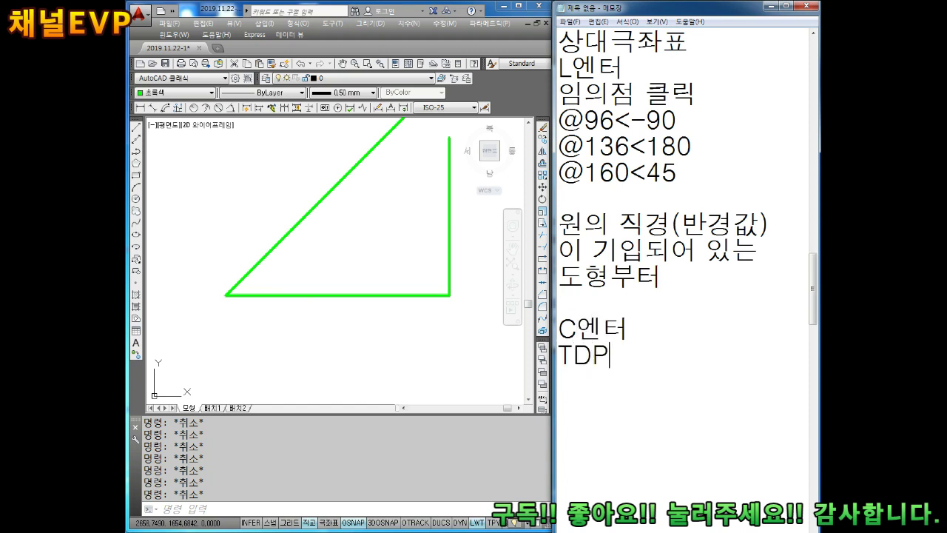
key(BackSpace)
key(BackSpace)
text(엔ㅌㅓ)
key(Return)
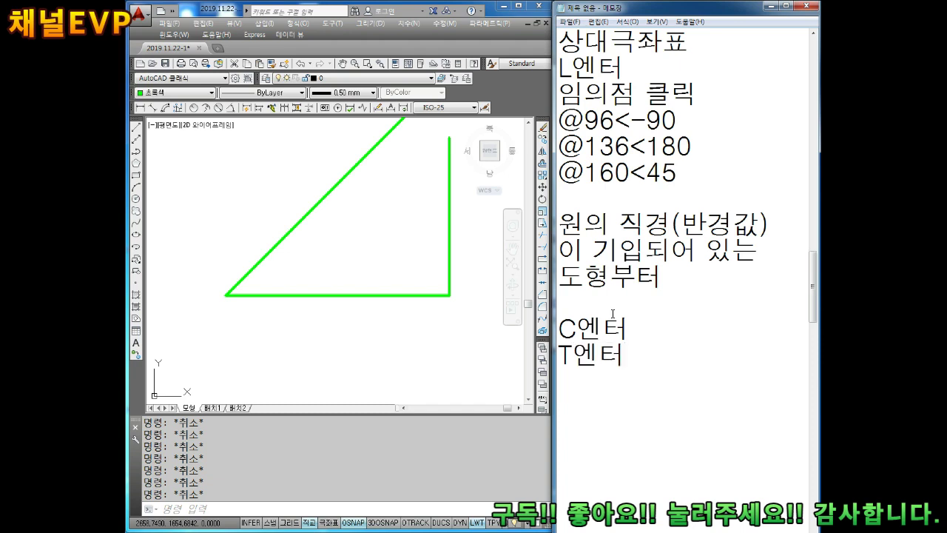
click(327, 271)
- Start a tangent-tangent-radius circle, picking the hypotenuse and the base as tangents
text(C)
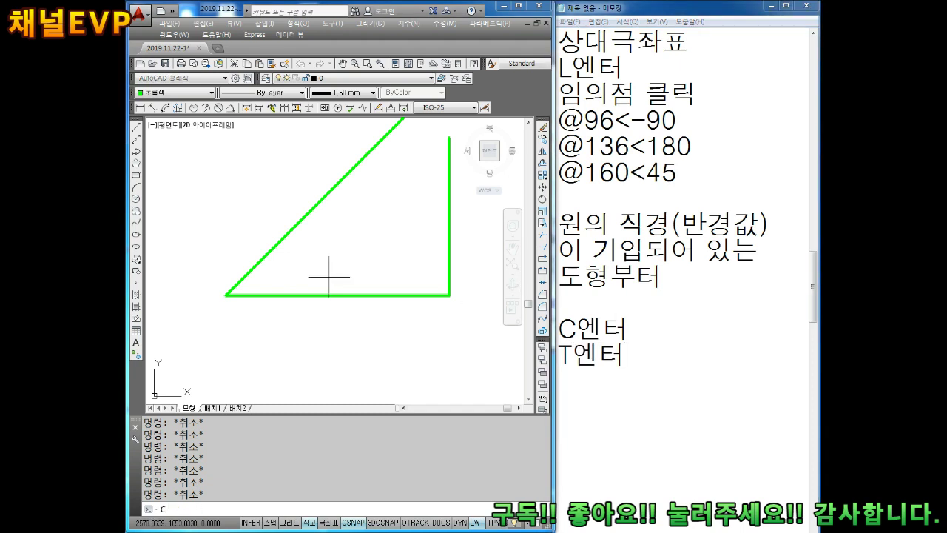
key(Return)
text(T)
key(Return)
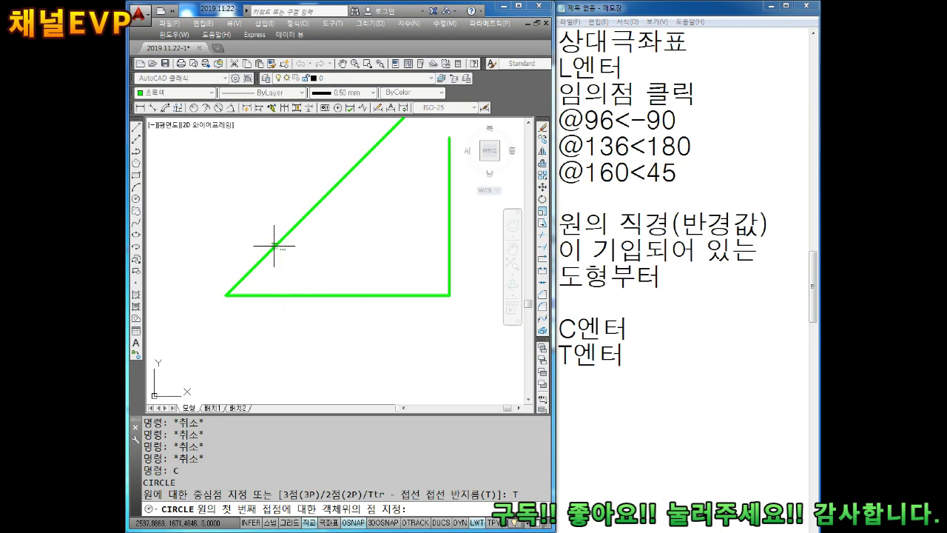
click(275, 246)
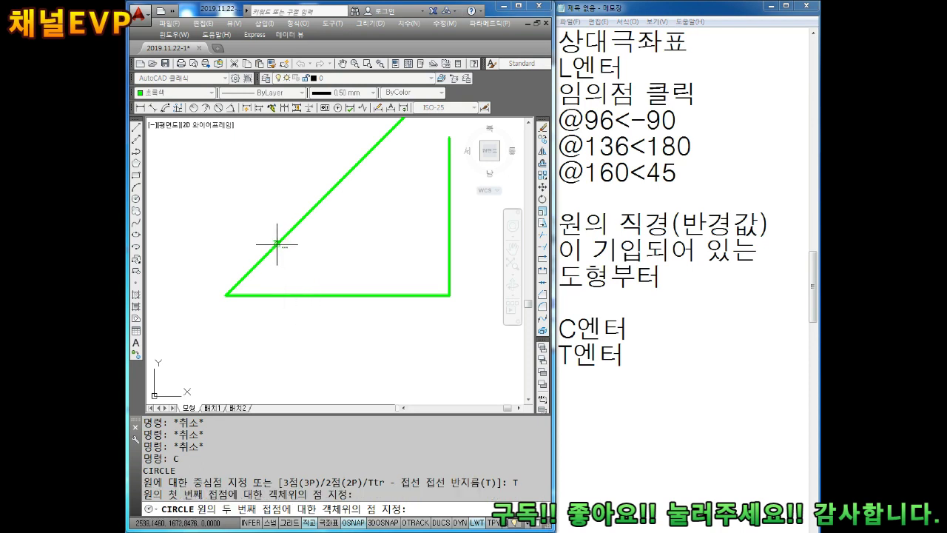
click(299, 296)
- Note '2개의 선택' and '24엔터', giving the tangent circle radius 24
click(590, 382)
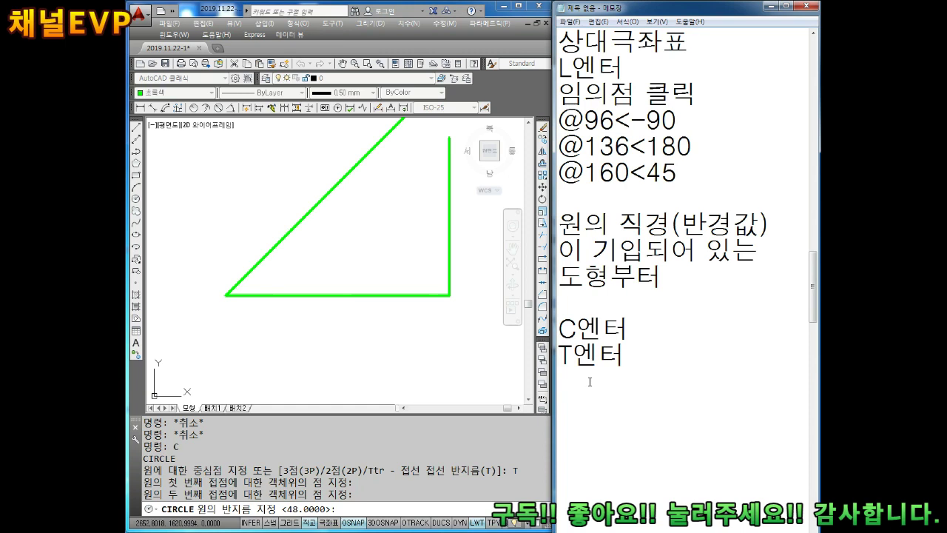
text(2개의 )
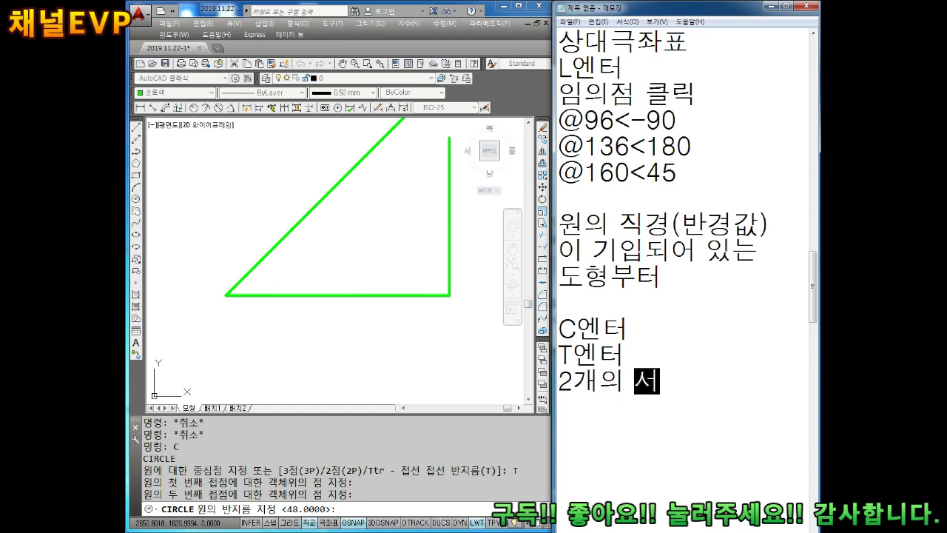
text(선)
text(택)
key(Return)
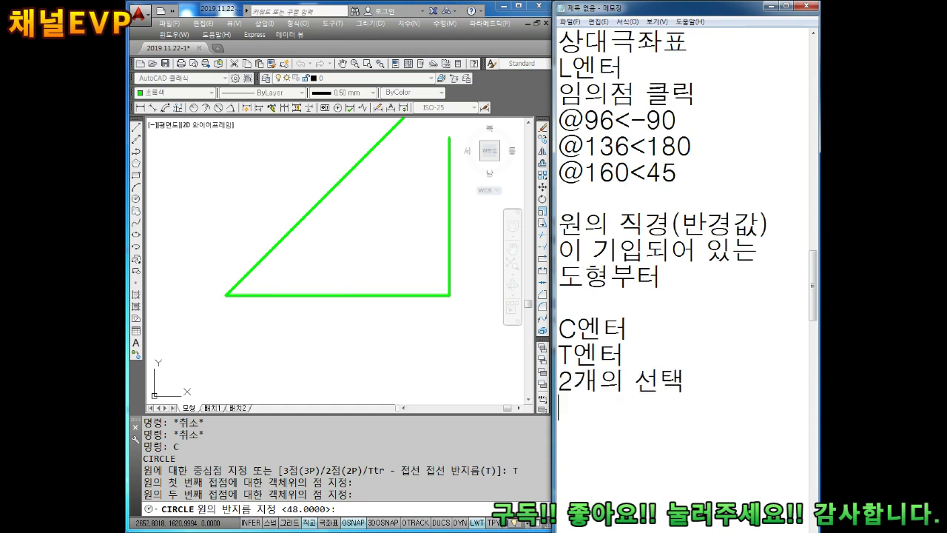
text(24엔터)
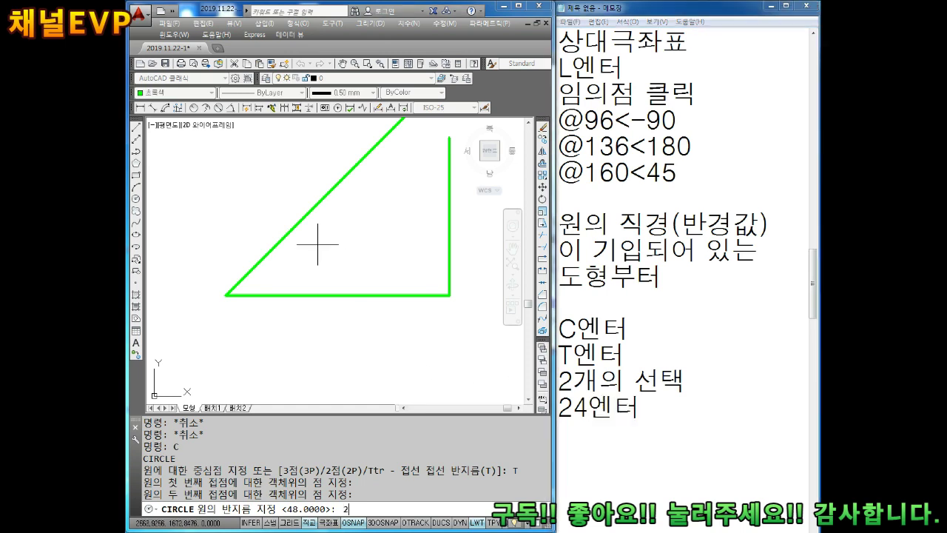
key(Return)
- Pan the view around the finished radius-24 tangent circle
key(Escape)
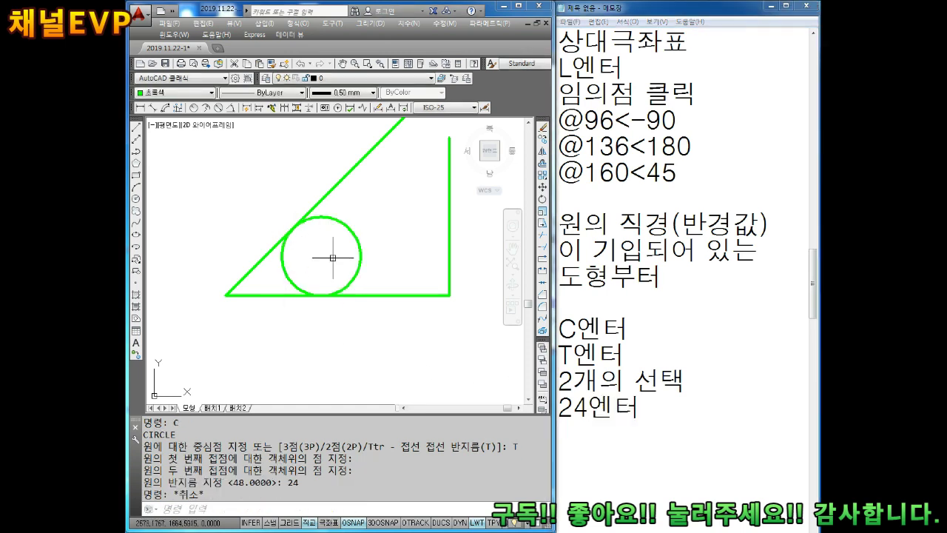
mouse_move(409, 241)
middle_down()
mouse_move(363, 248)
mouse_move(380, 271)
middle_up()
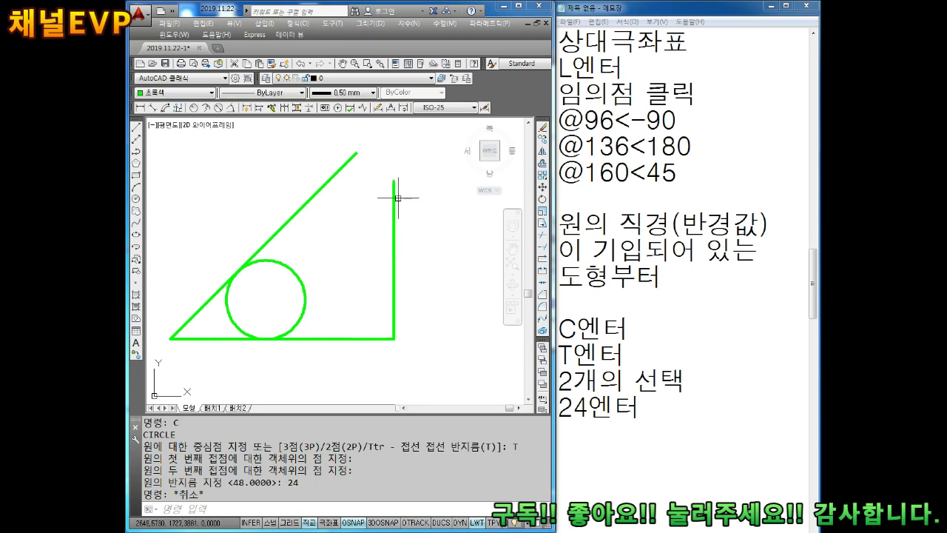
key(Escape)
key(Escape)
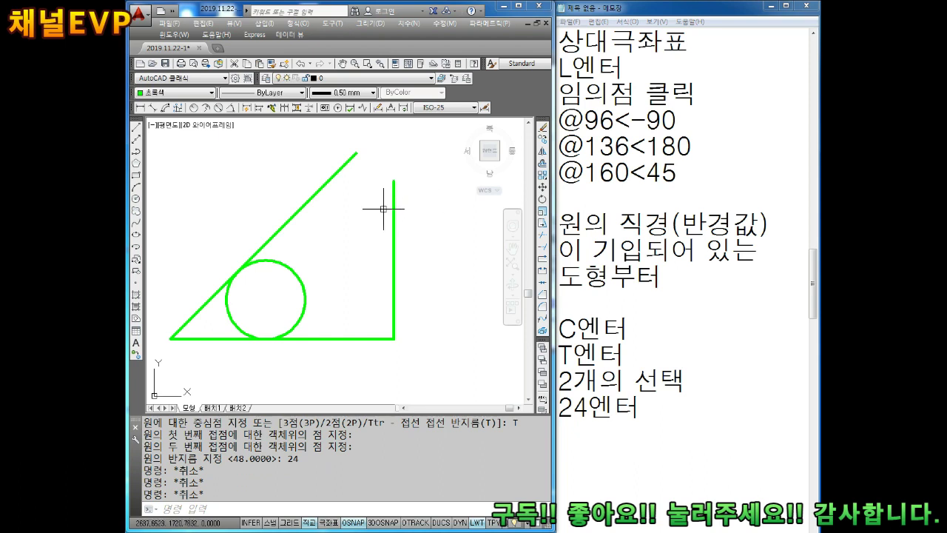
key(Escape)
key(Escape)
key(Escape)
key(Escape)
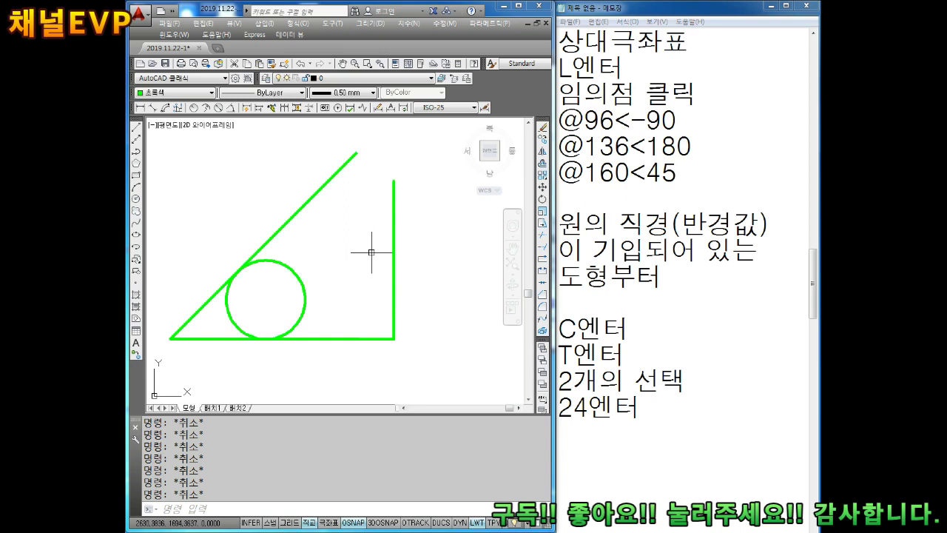
click(648, 437)
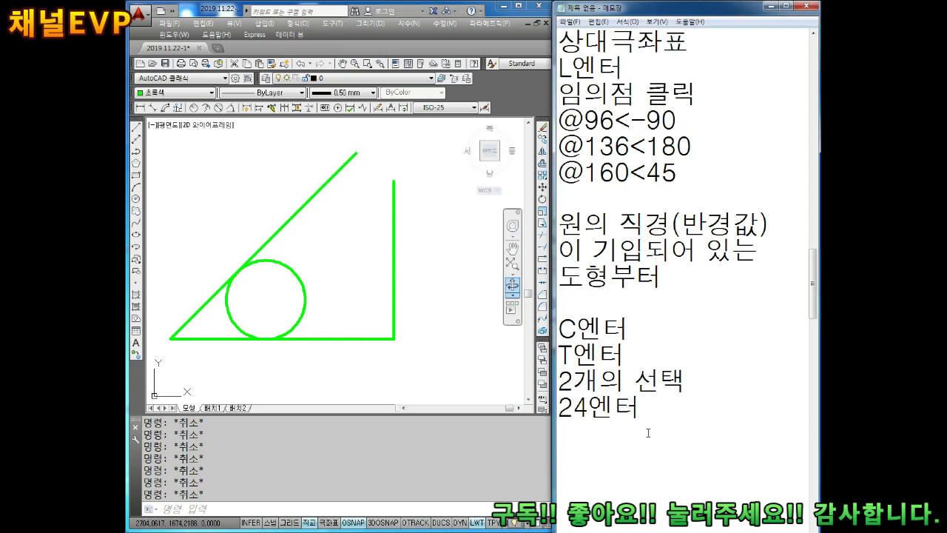
- Start a new note block with the lines 'C엔터' and '2P엔터'
key(Return)
key(Return)
key(BackSpace)
text(C엔터)
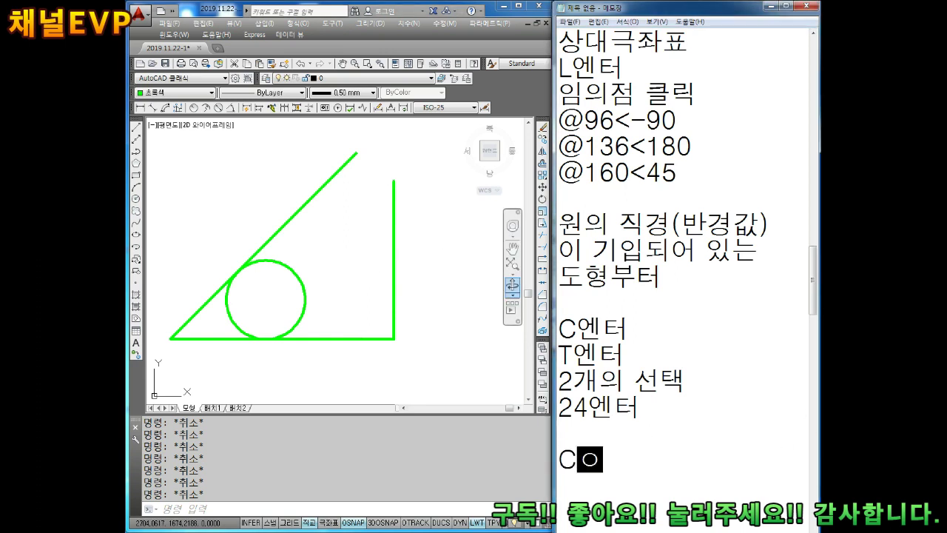
key(Return)
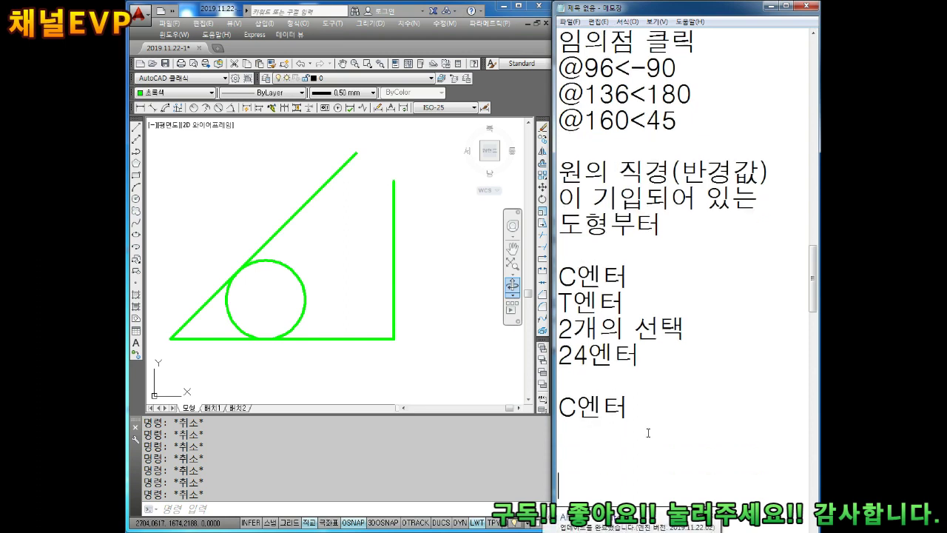
text(2P)
text(엔터)
key(Return)
key(Return)
- Add '양쪽끝점 클릭' and a following line '끝점, 중간점'
key(Return)
key(Return)
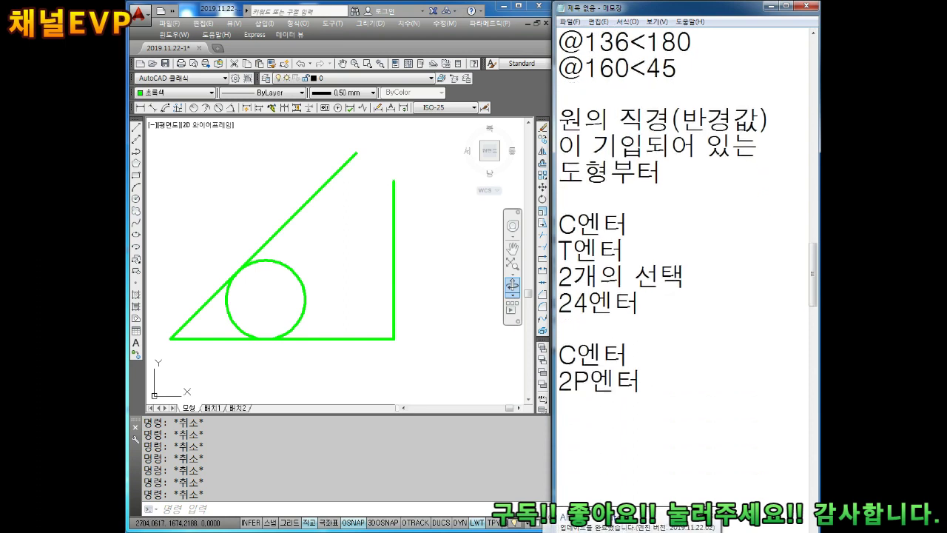
key(Return)
key(Return)
key(BackSpace)
key(BackSpace)
key(BackSpace)
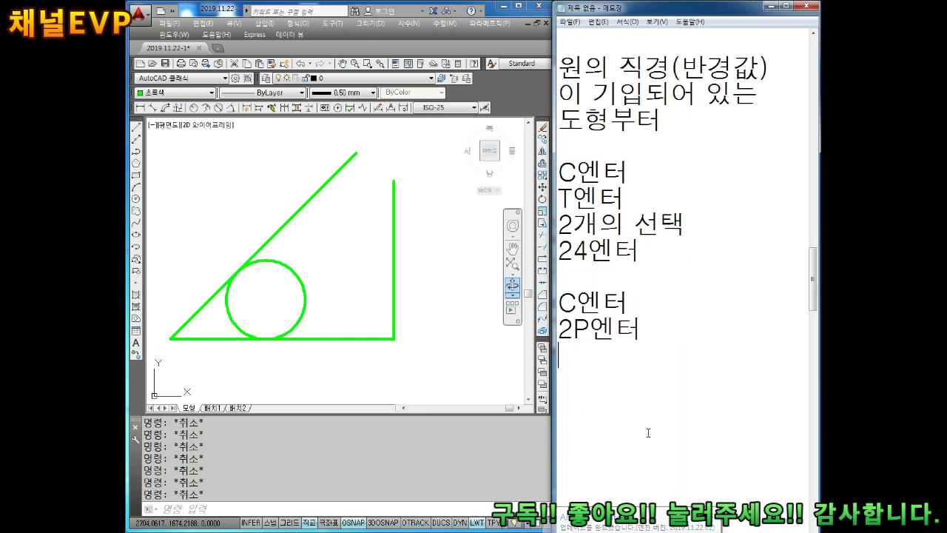
text(양ㅉ)
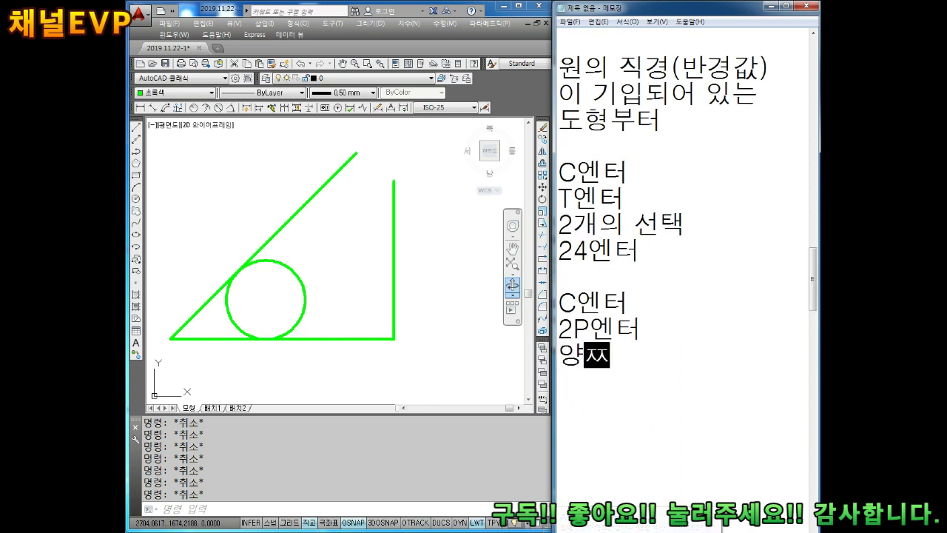
text(쪽끝저)
text(클릭)
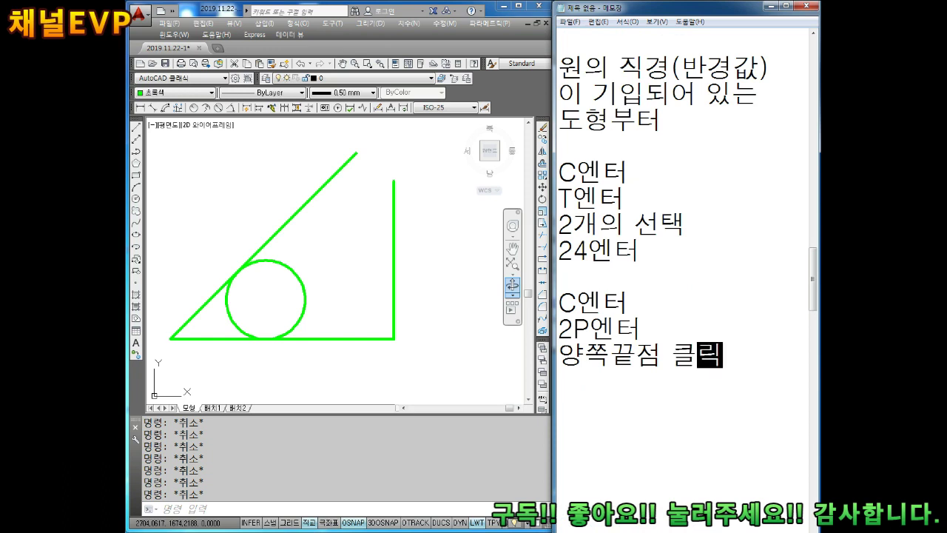
key(Return)
text(ㅅ)
key(BackSpace)
text(ㄲㅌ)
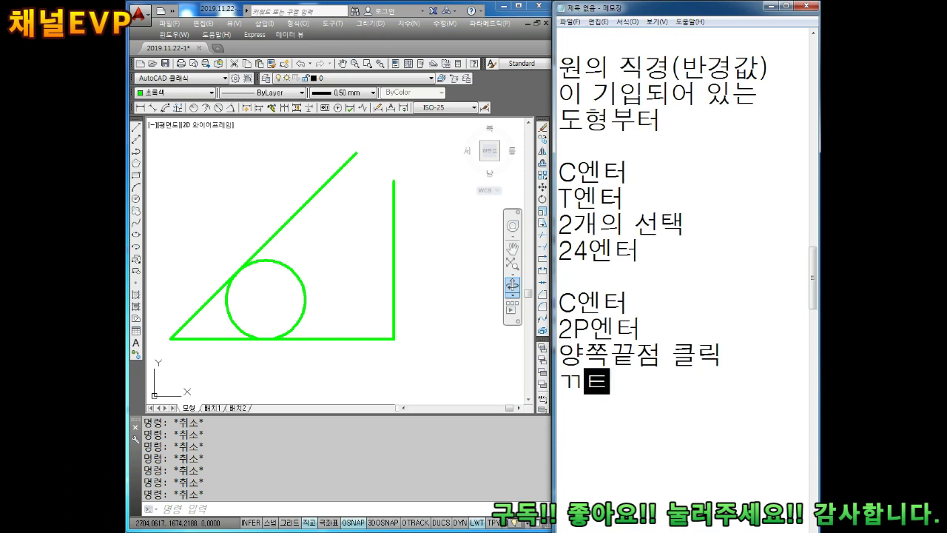
key(BackSpace)
key(BackSpace)
text(끝점,)
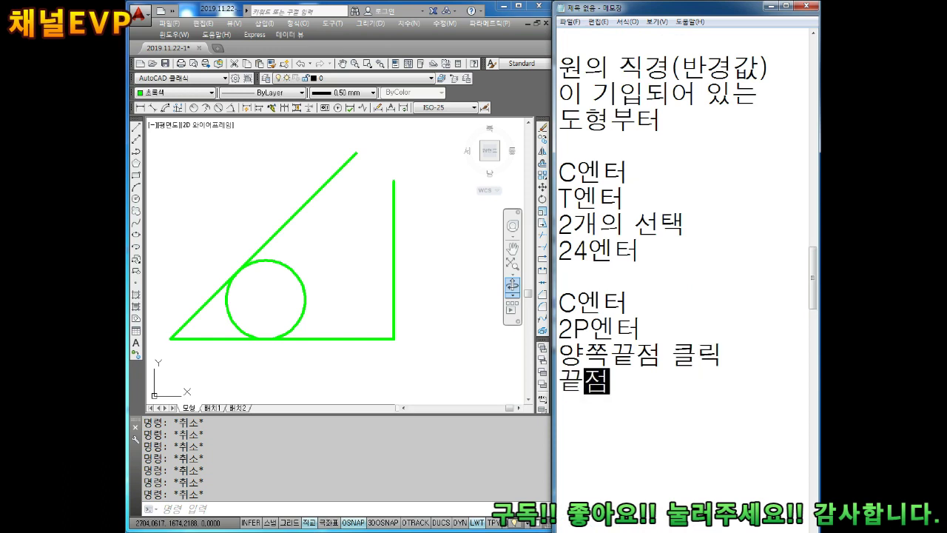
text( 중)
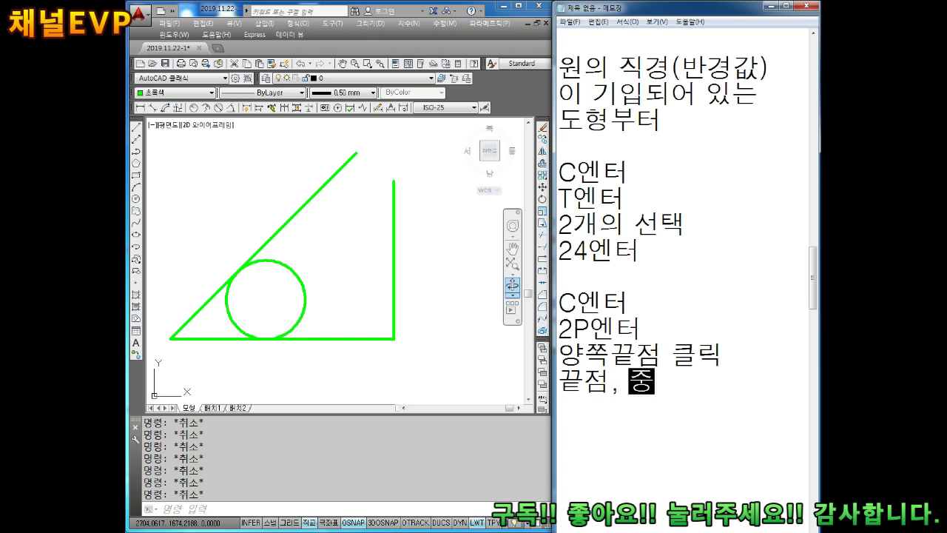
text(간점)
- Draw two 2P circles on the vertical side: top to midpoint, midpoint to bottom corner
click(389, 255)
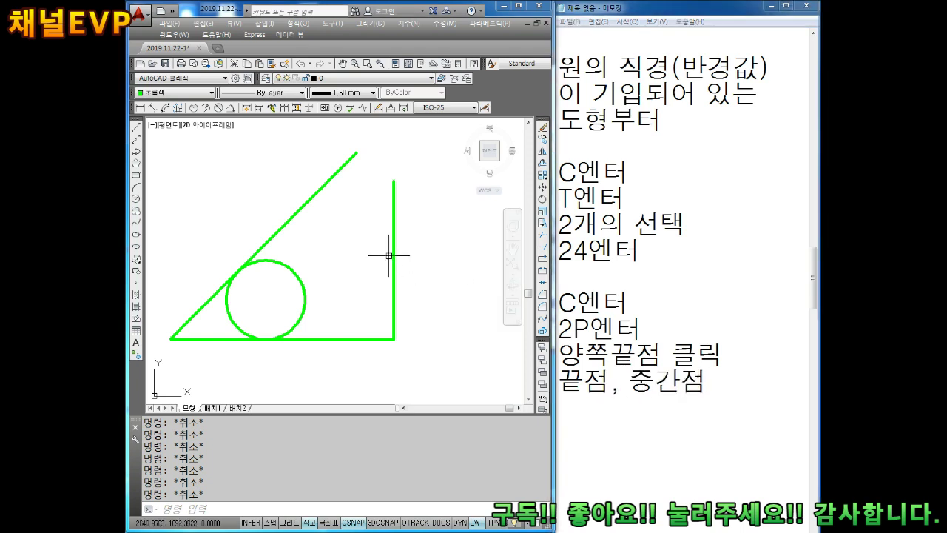
text(C)
key(Return)
text(2P)
key(Return)
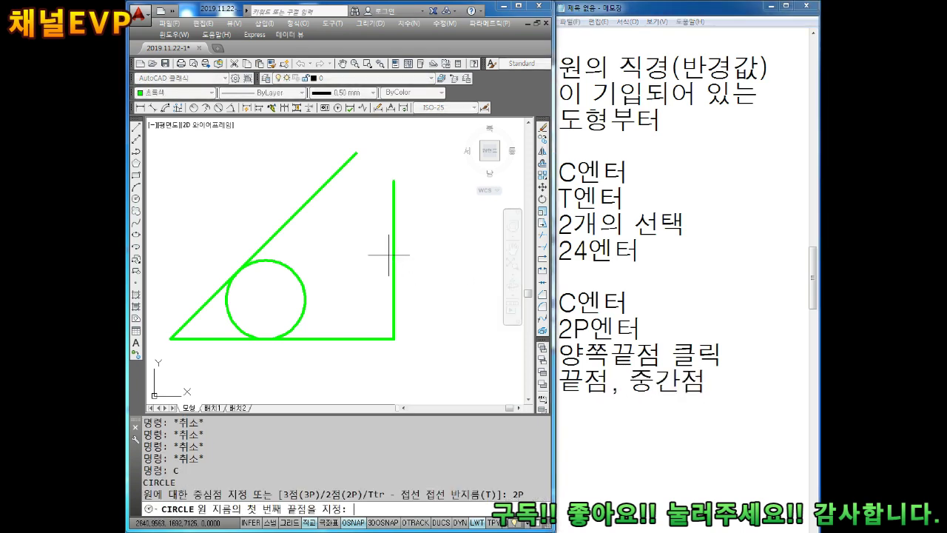
click(394, 181)
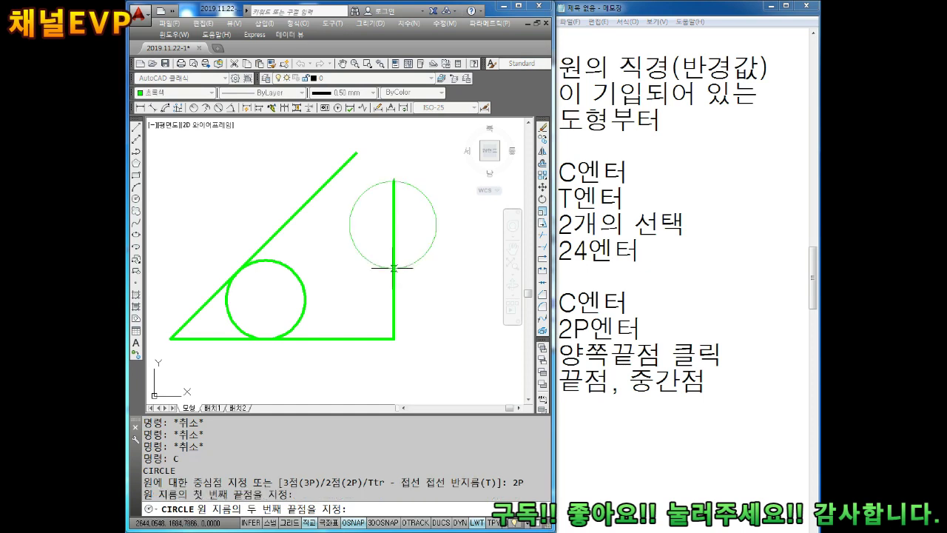
click(393, 260)
key(Return)
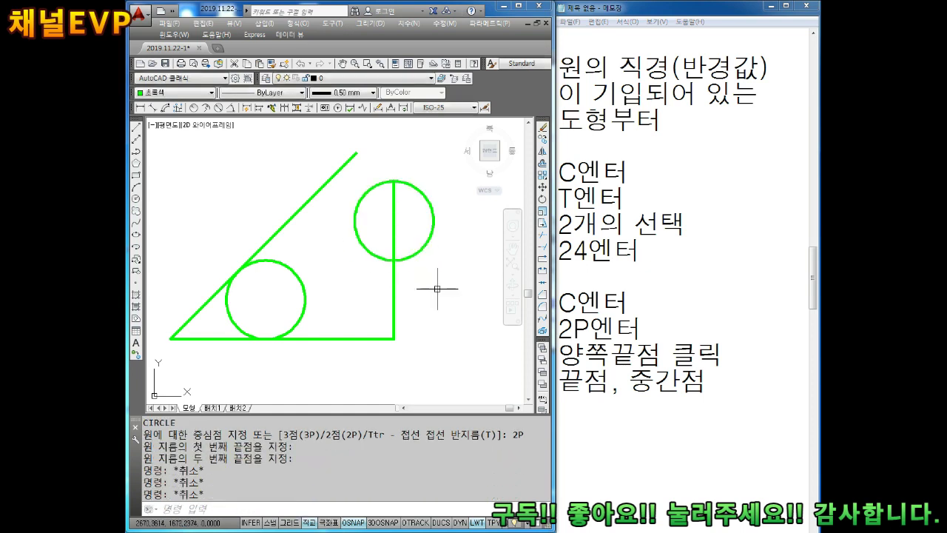
text(2P)
key(Return)
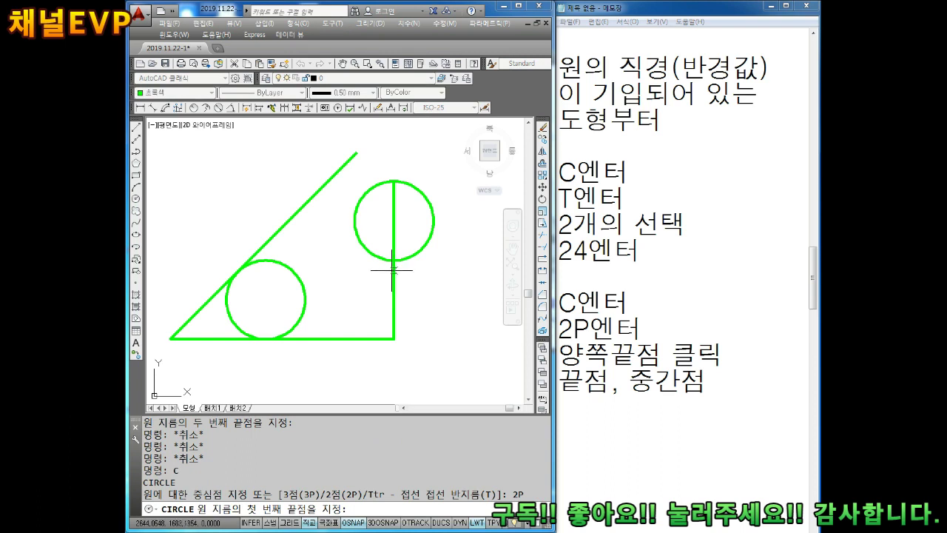
click(394, 260)
click(394, 339)
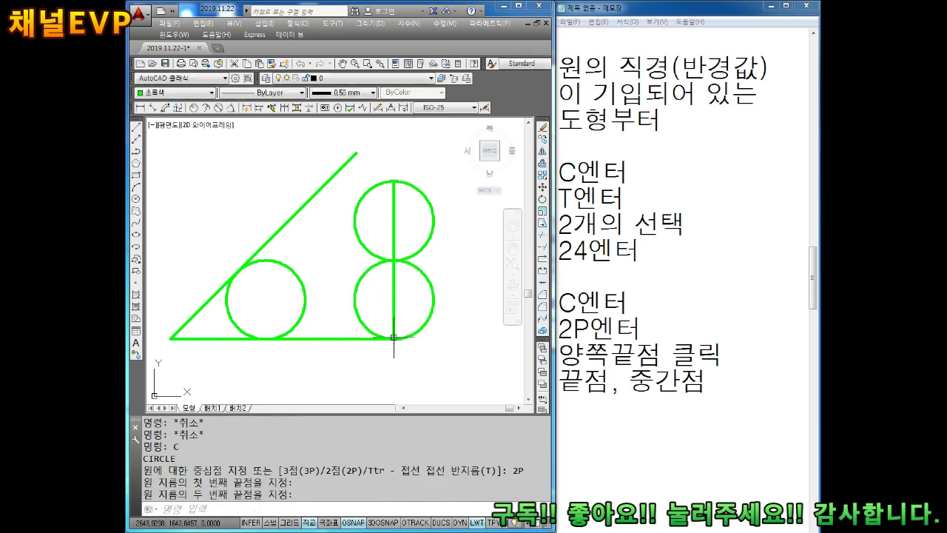
key(Escape)
key(Escape)
key(Escape)
key(Escape)
key(Escape)
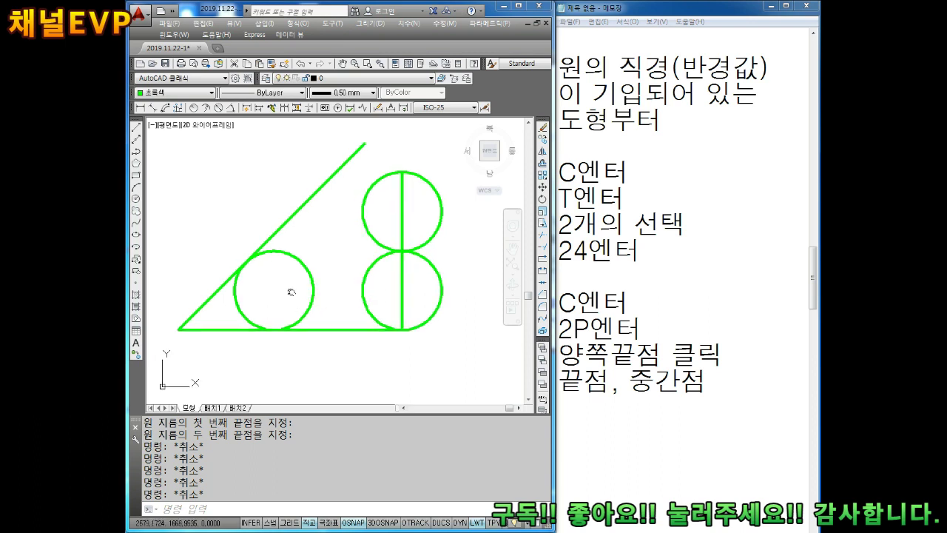
- Write '중심점+점(접점)' on the empty notes line as the next circle method
middle_drag(293, 299, 381, 266)
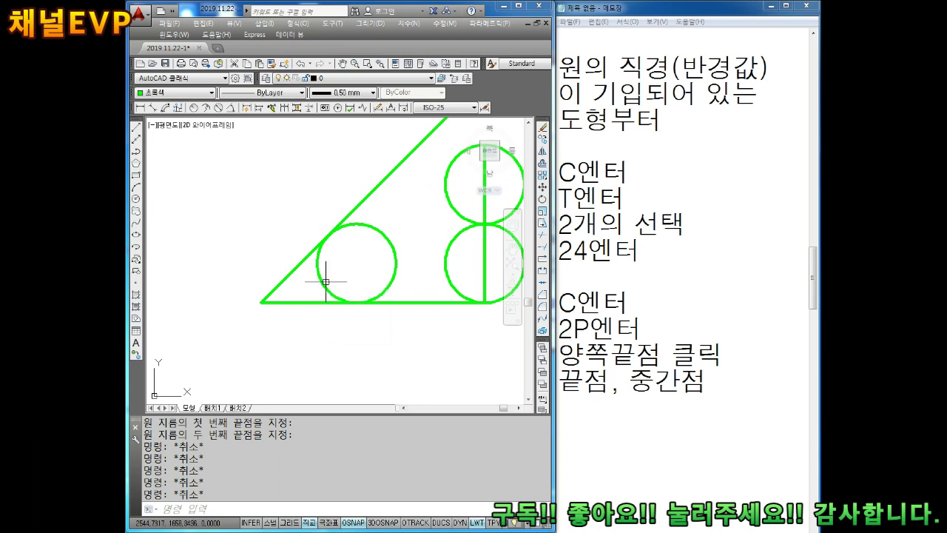
click(617, 424)
text(주)
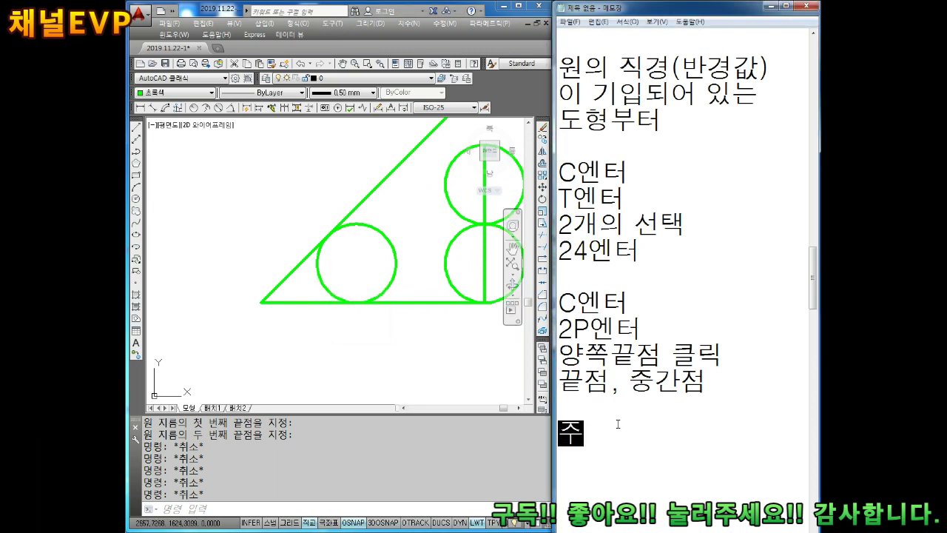
text(심점)
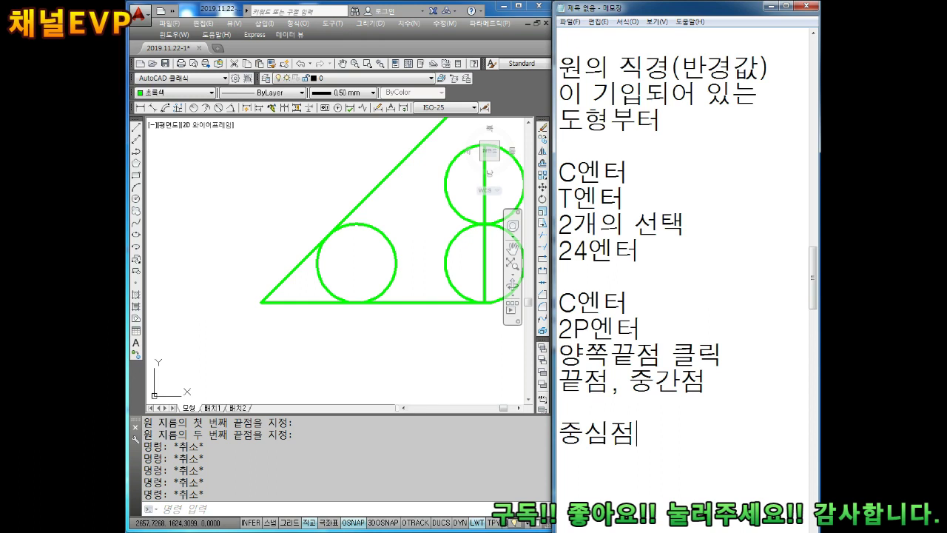
text(점(접)
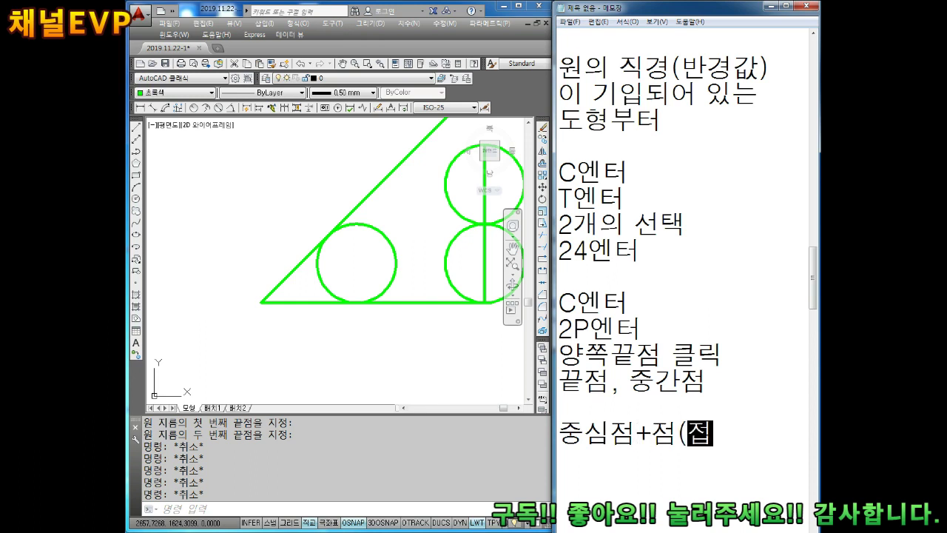
text(ㅁ)
text(점))
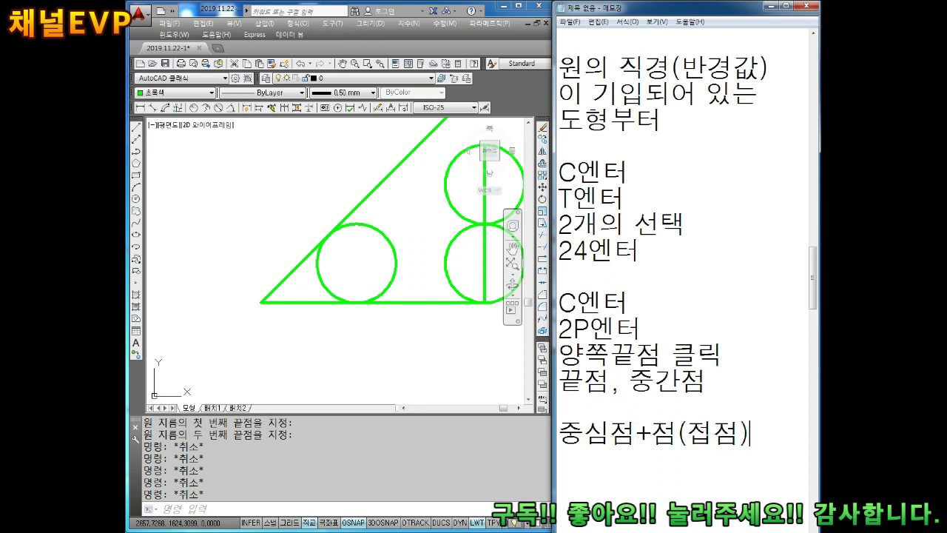
scroll(557, 511, down, 1)
scroll(557, 524, down, 1)
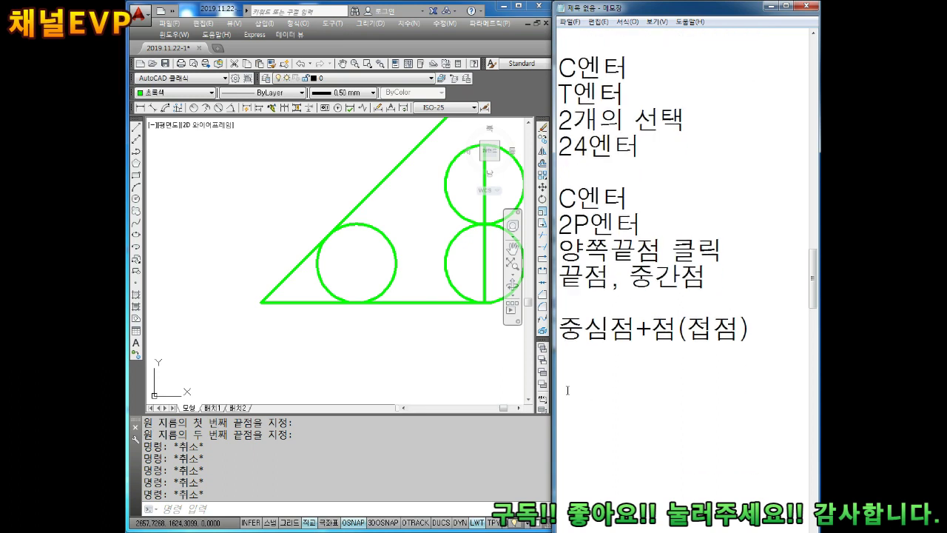
click(251, 254)
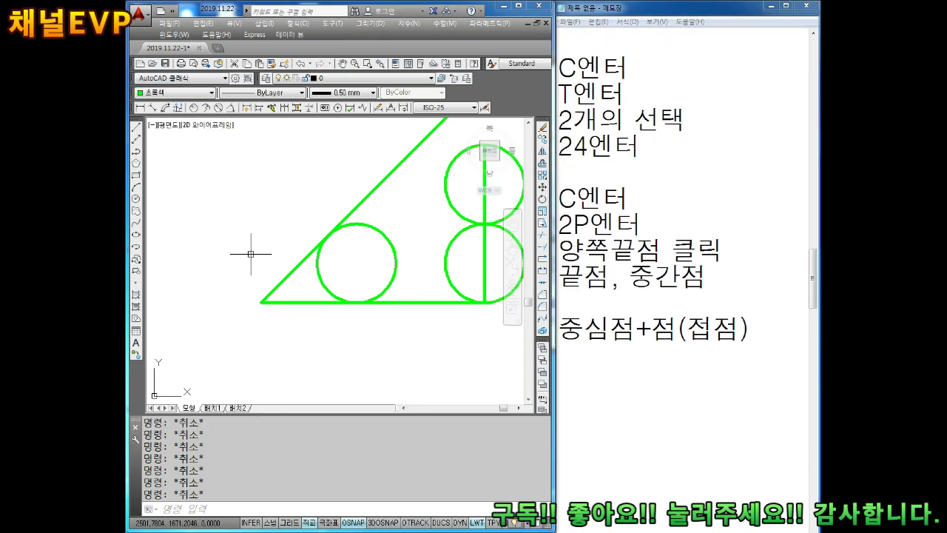
text(c)
key(Return)
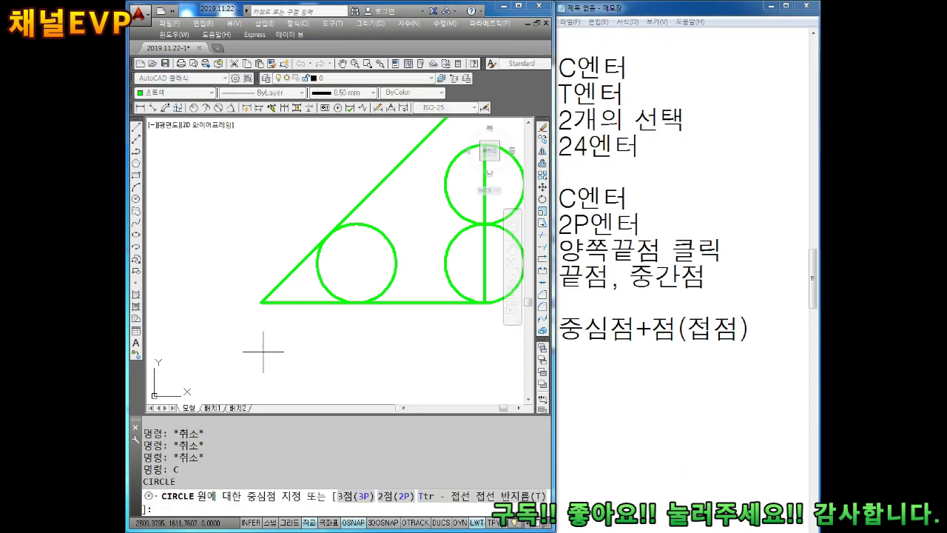
click(261, 301)
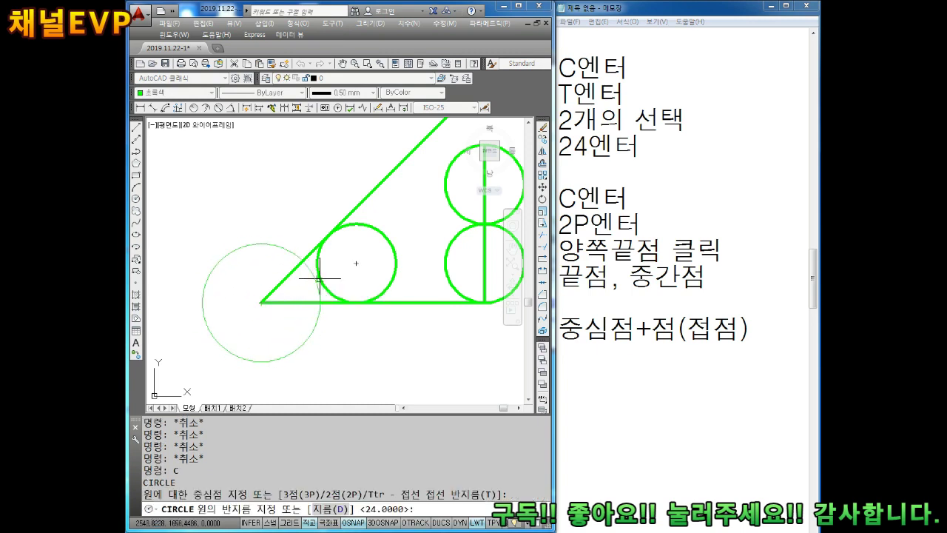
scroll(319, 279, up, 4)
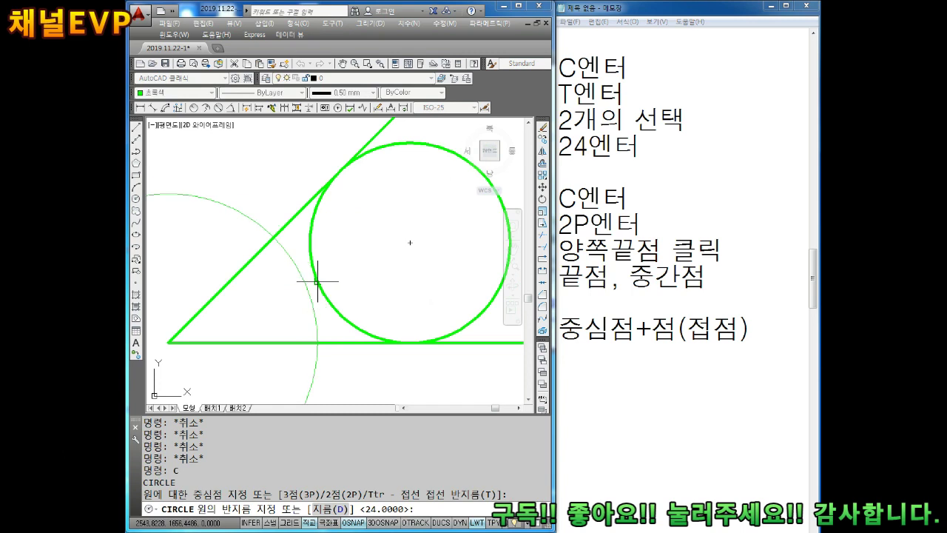
click(318, 281)
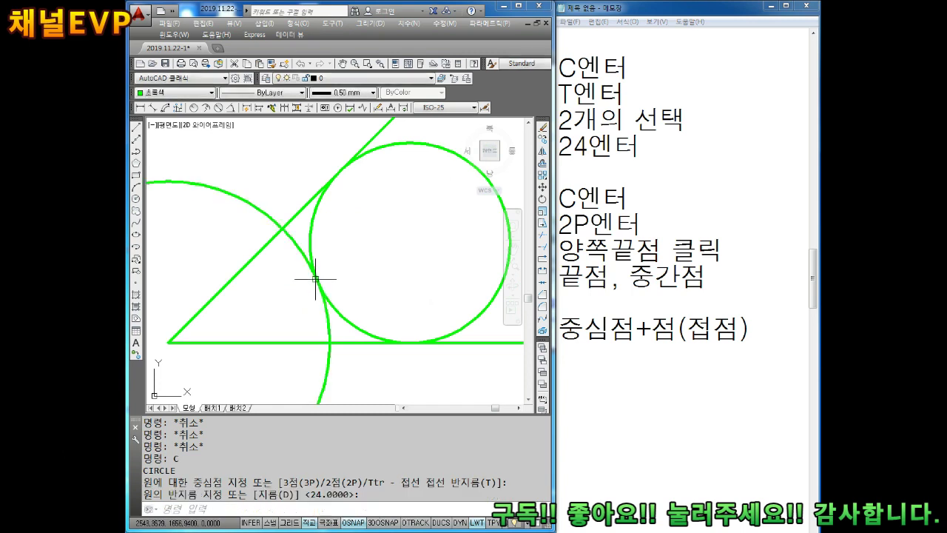
scroll(316, 284, up, 5)
scroll(297, 243, up, 2)
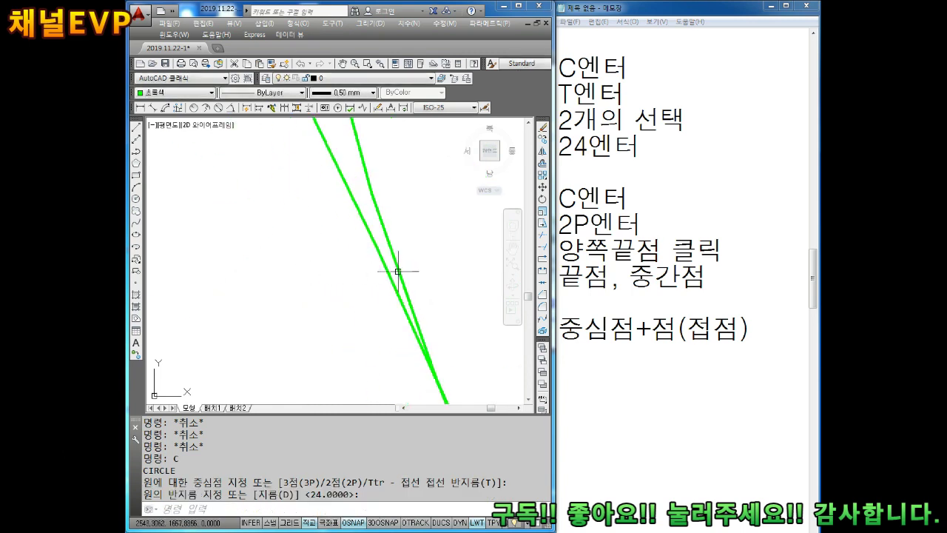
mouse_move(398, 272)
middle_down()
mouse_move(303, 156)
mouse_move(317, 195)
mouse_move(306, 221)
middle_up()
scroll(302, 156, down, 3)
scroll(305, 157, down, 3)
key(Escape)
key(Escape)
click(282, 195)
key(Escape)
click(281, 194)
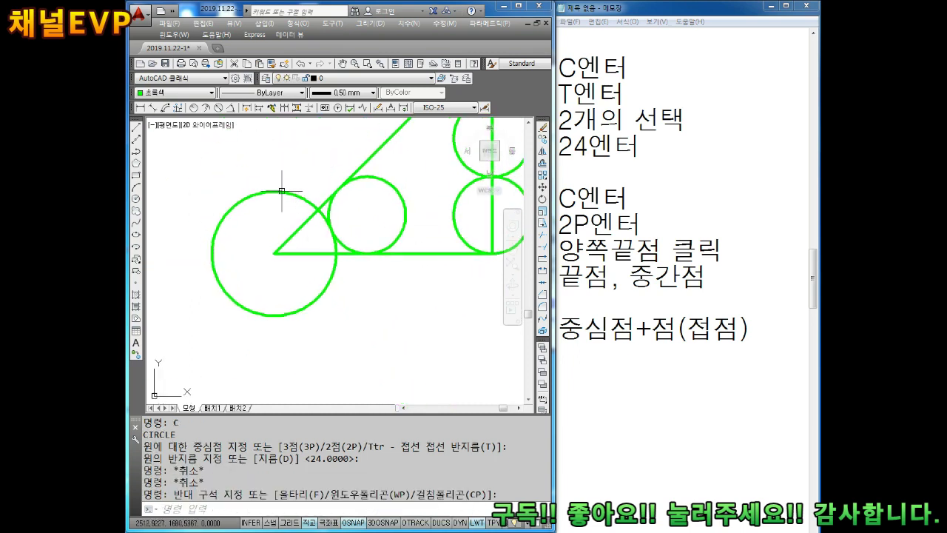
key(Delete)
key(Escape)
key(Escape)
text(C)
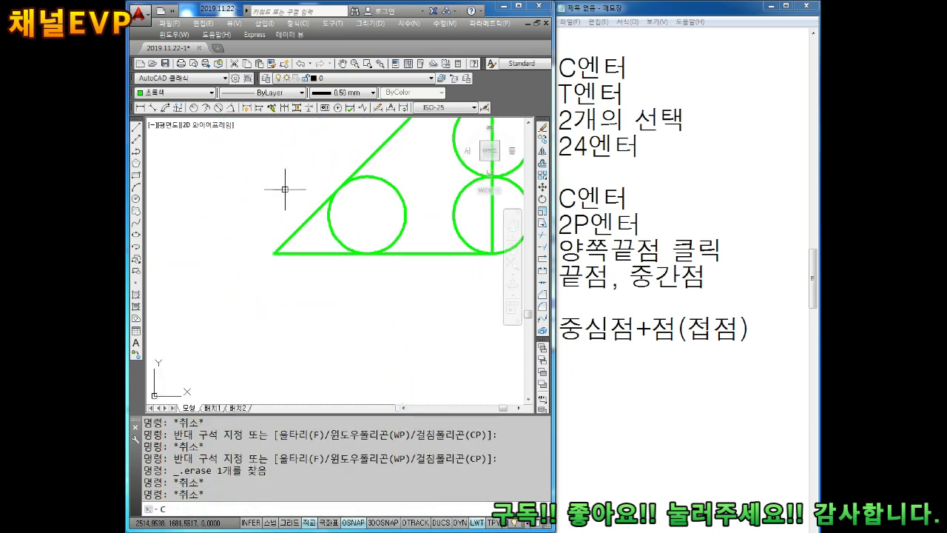
key(Return)
click(273, 253)
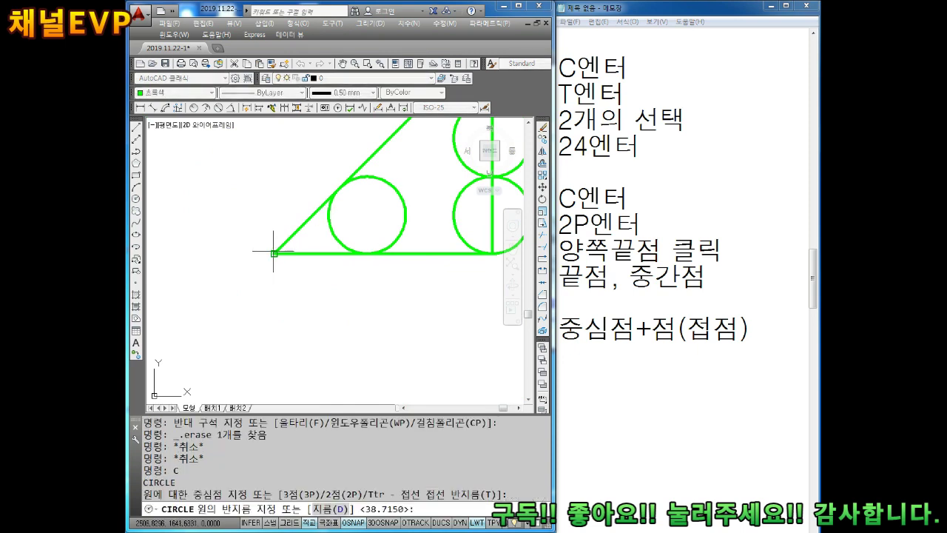
scroll(305, 217, up, 3)
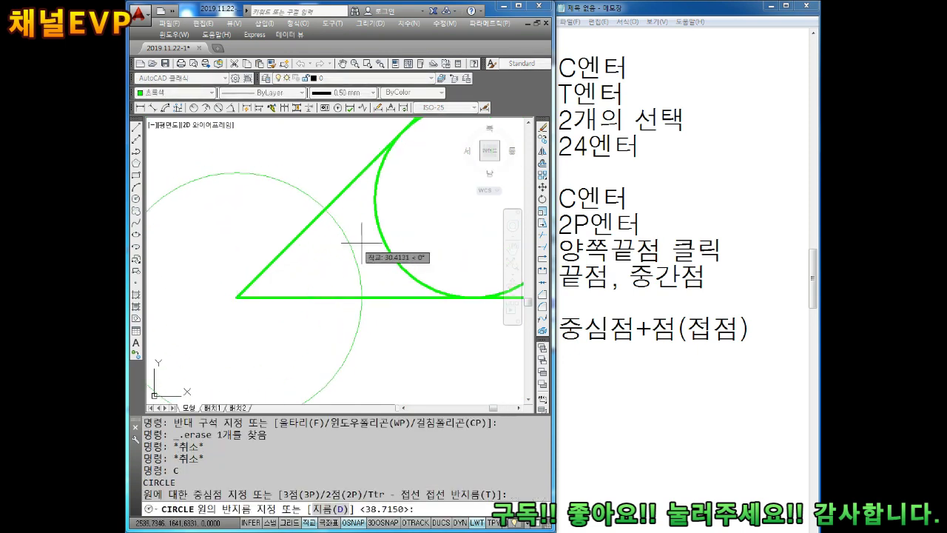
click(384, 237)
key(Escape)
scroll(384, 238, up, 3)
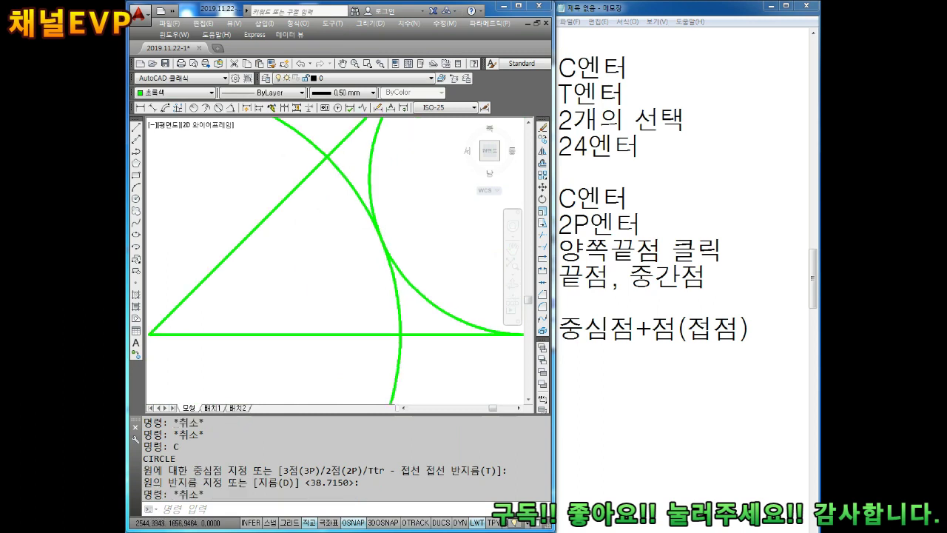
scroll(345, 225, up, 2)
scroll(383, 243, up, 2)
scroll(374, 251, up, 2)
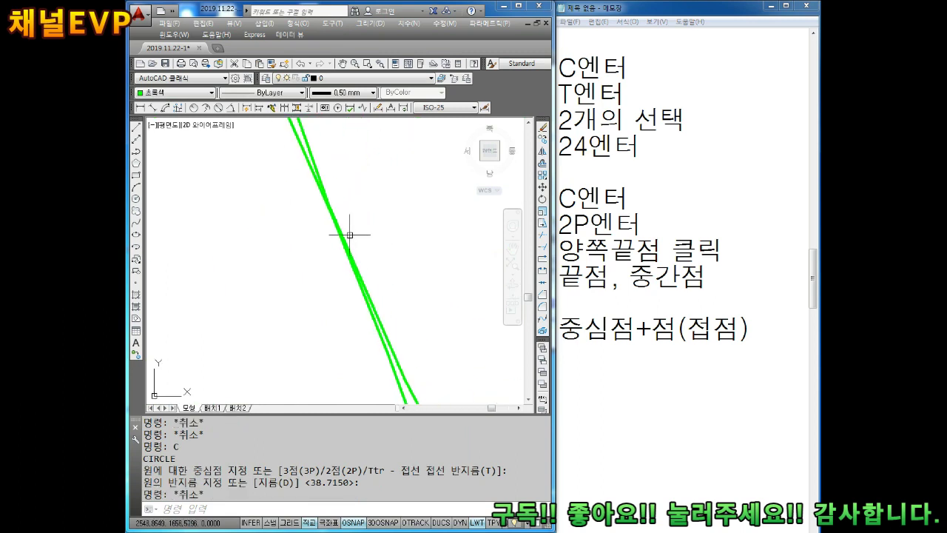
scroll(349, 234, down, 2)
scroll(338, 222, down, 2)
scroll(349, 232, down, 1)
key(Escape)
key(Escape)
click(309, 213)
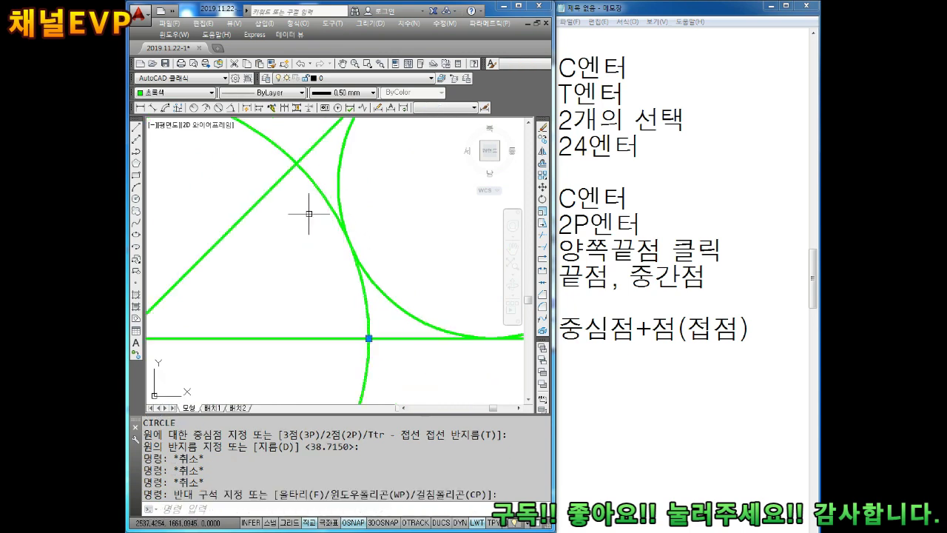
scroll(308, 213, down, 2)
click(514, 333)
- Delete the selected corner circle and finish the note line '시프트키를 이용한'
key(Delete)
key(Escape)
click(604, 372)
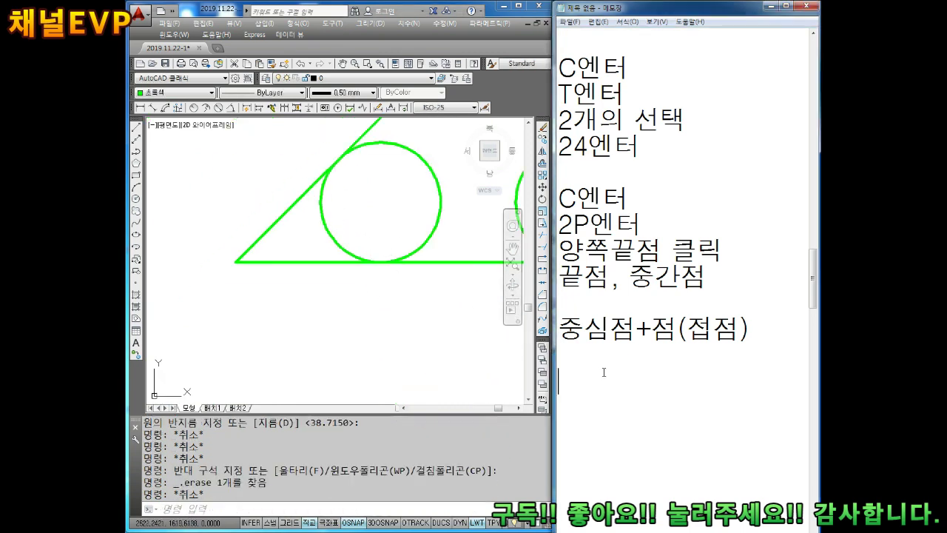
text(시프키)
text(를)
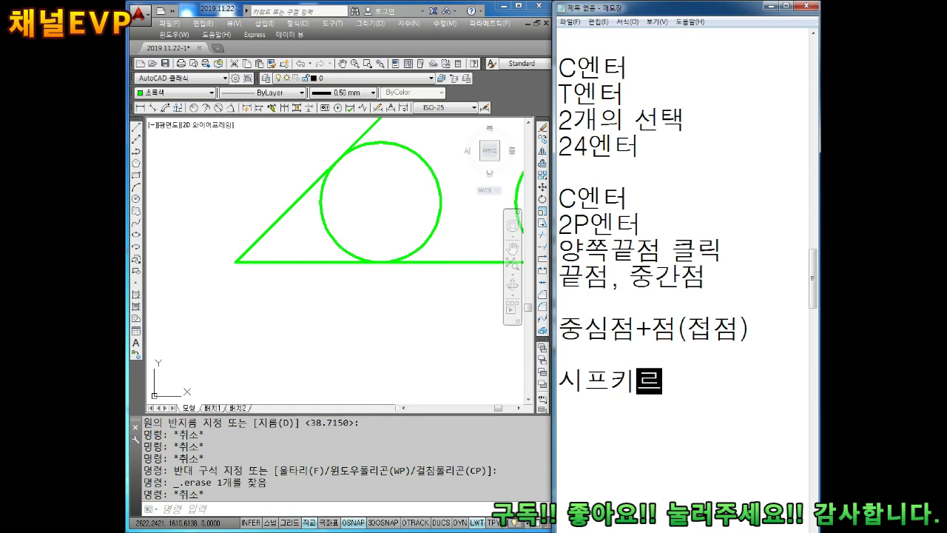
text( 잉요)
key(BackSpace)
key(BackSpace)
key(BackSpace)
text(이)
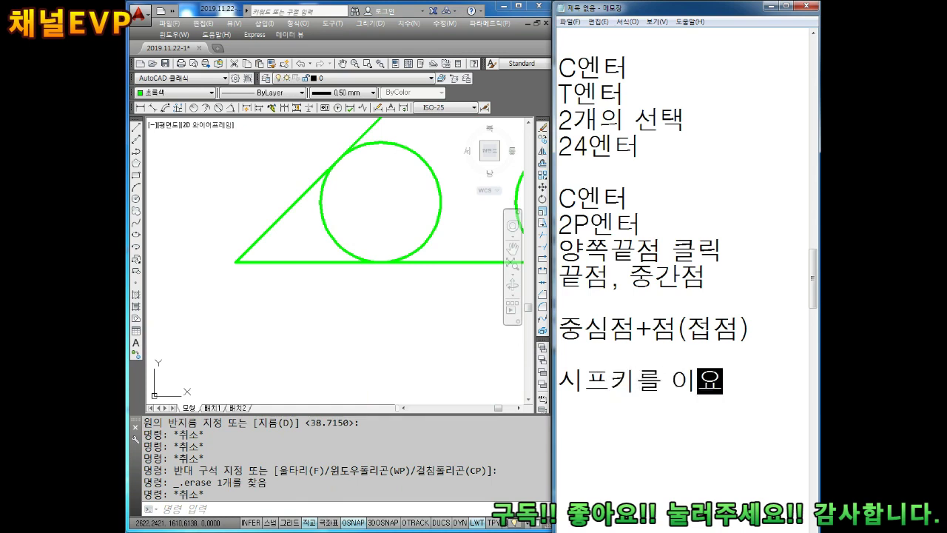
text(용한)
key(Return)
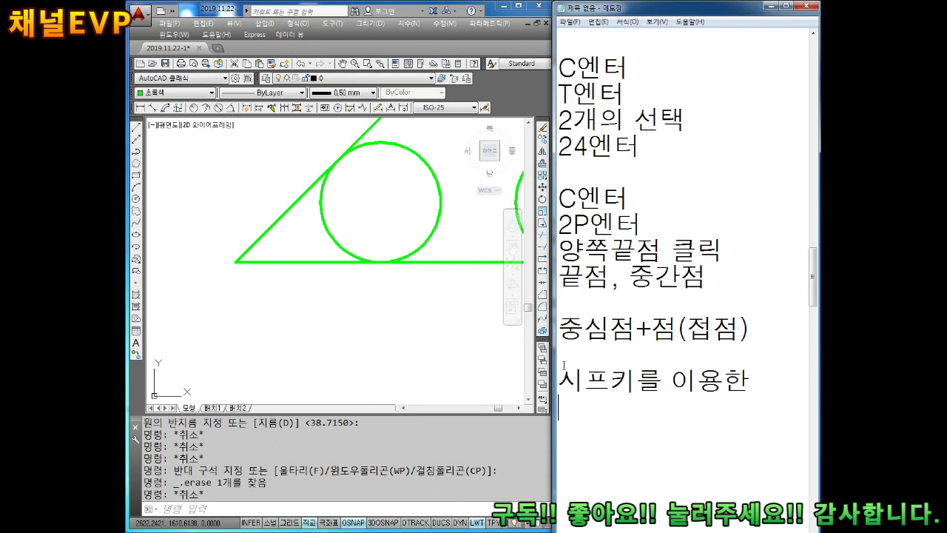
text(ㅌ)
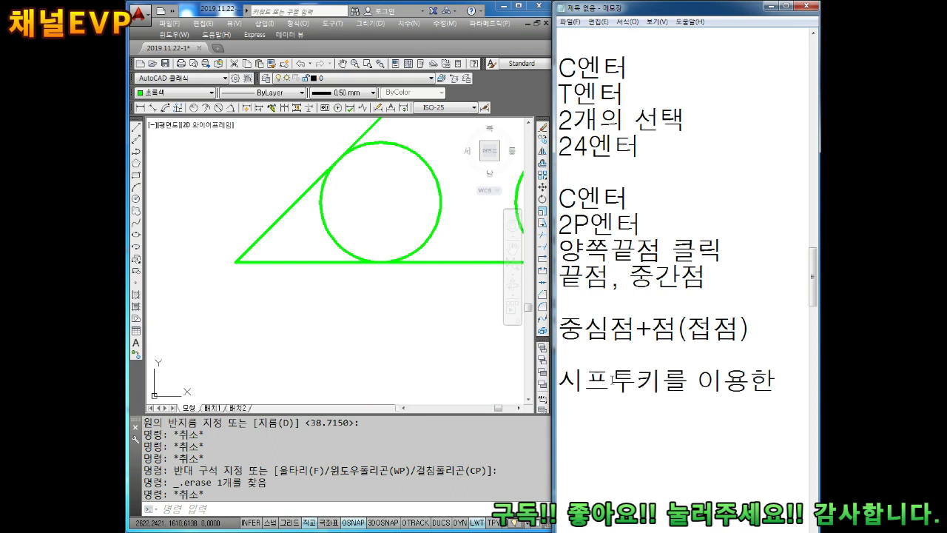
key(BackSpace)
- Draw a circle centred on the triangle's left corner, tangent to the radius-24 circle
click(313, 286)
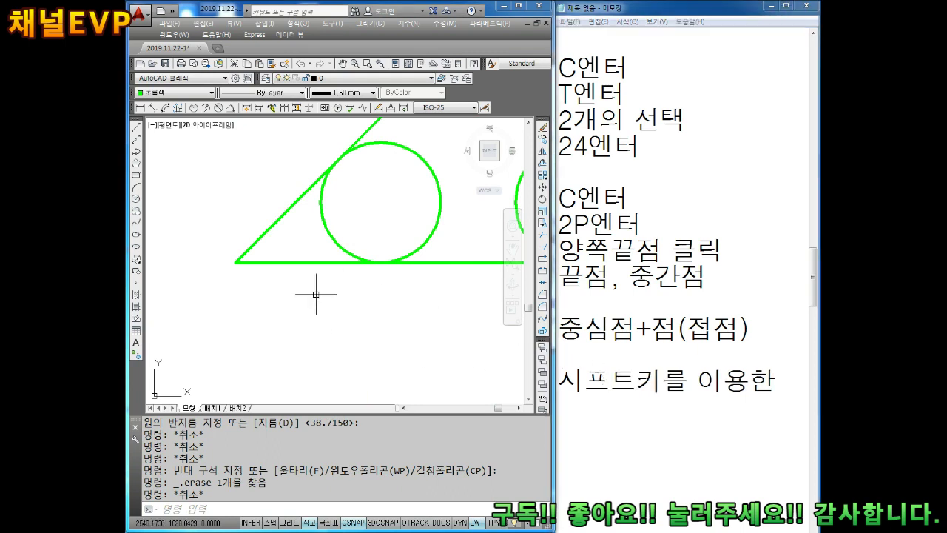
key(Escape)
key(Escape)
key(Escape)
key(Escape)
key(Escape)
click(333, 315)
key(Escape)
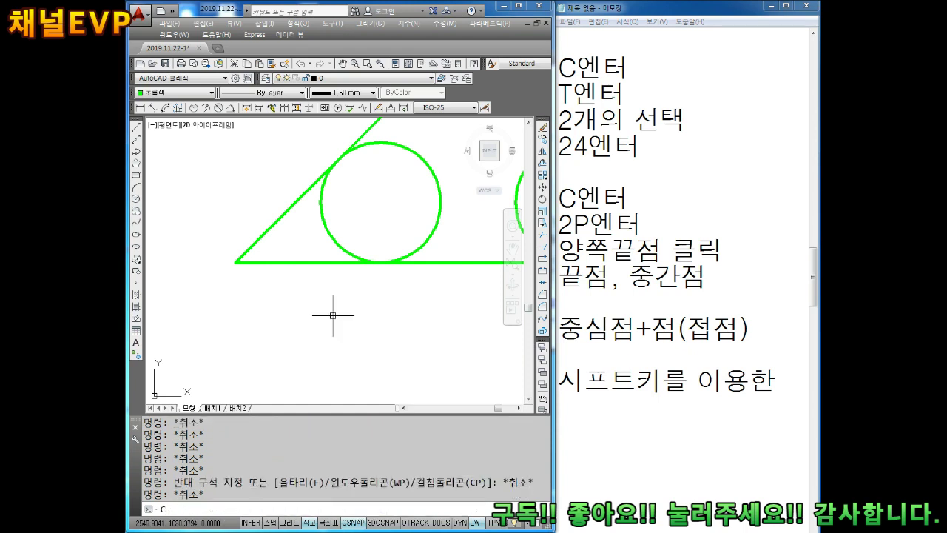
key(Return)
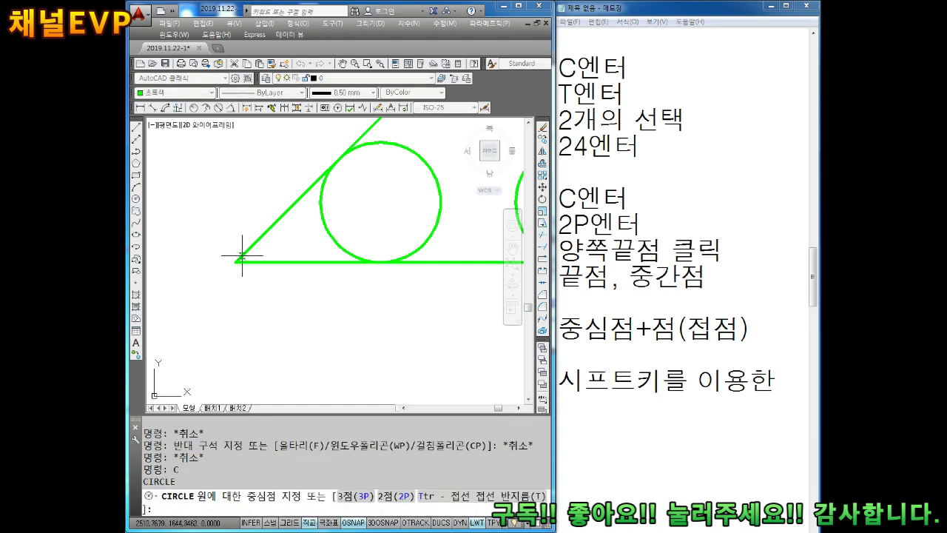
click(236, 262)
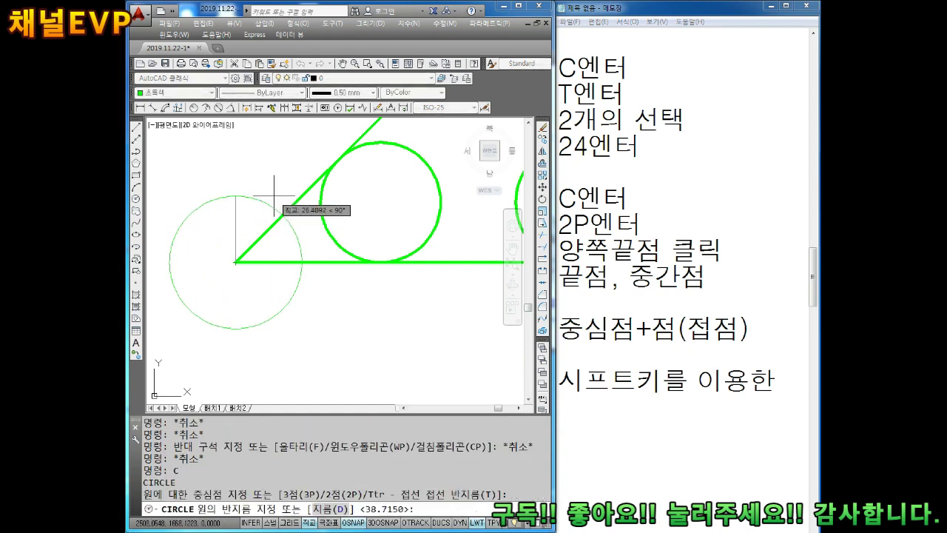
shift+right_click(254, 172)
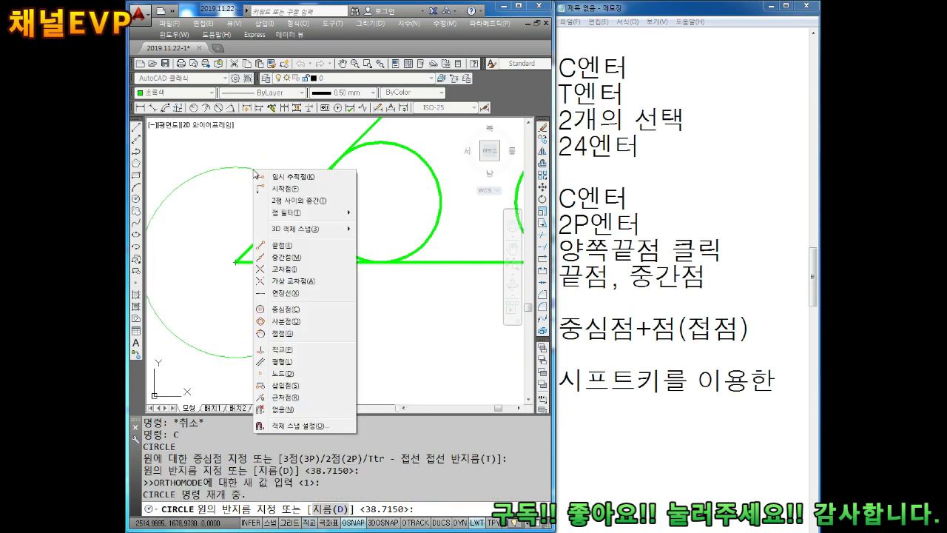
click(280, 334)
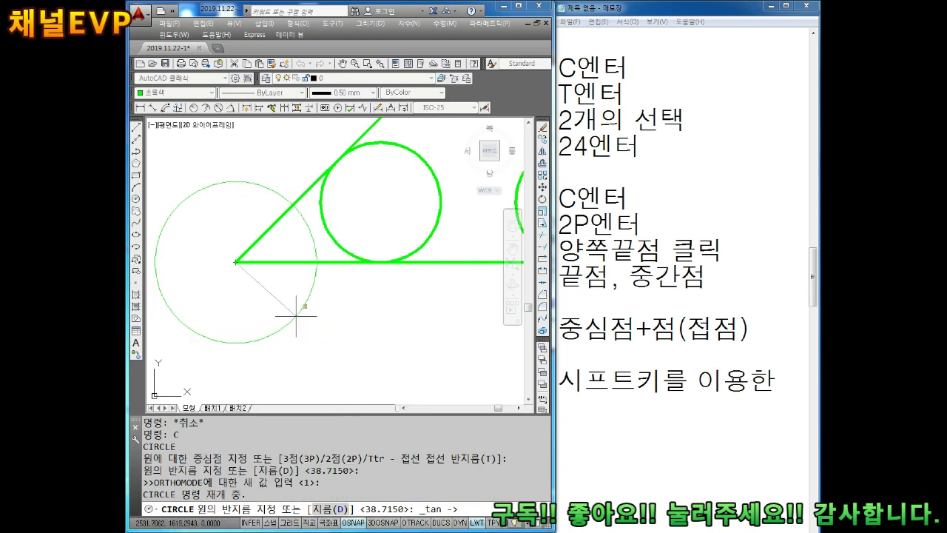
click(324, 228)
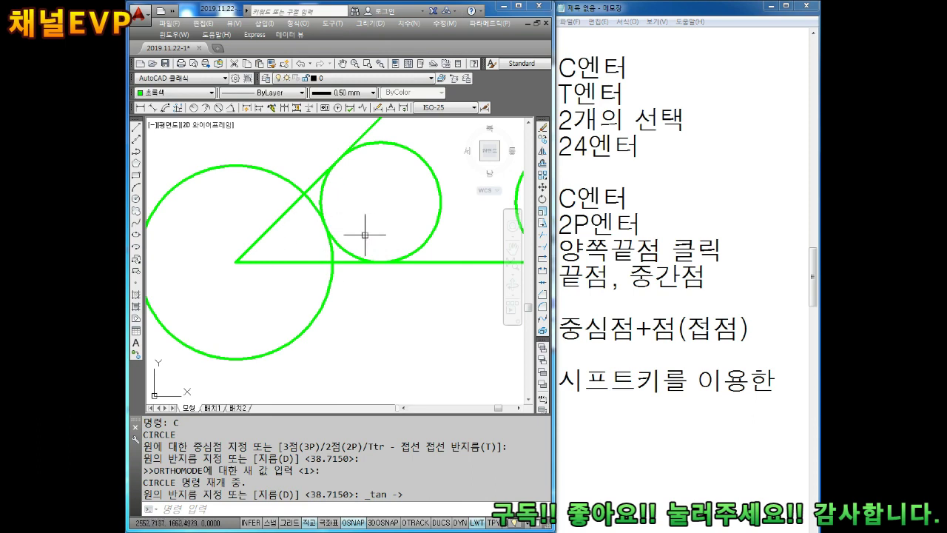
key(Escape)
key(Escape)
key(Escape)
- Zoom far in and pan onto the spot where the triangle's green lines converge
scroll(344, 230, up, 4)
scroll(351, 252, up, 4)
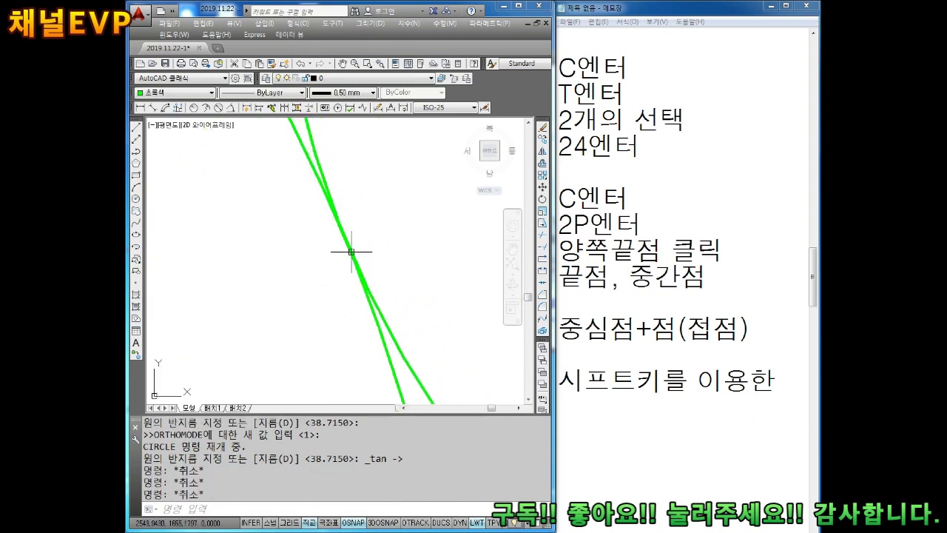
scroll(343, 220, up, 2)
scroll(343, 224, down, 2)
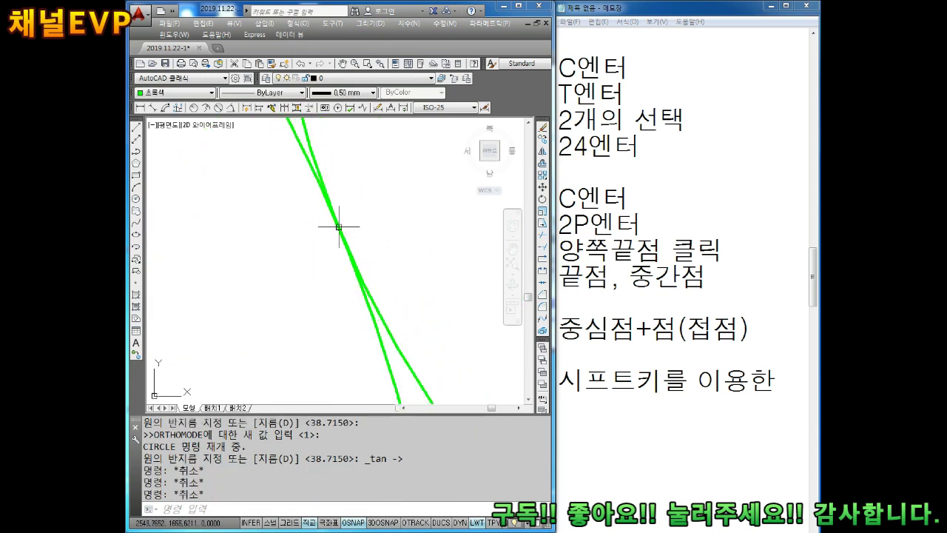
scroll(342, 225, down, 2)
scroll(349, 217, down, 2)
scroll(348, 222, up, 4)
middle_drag(349, 222, 373, 346)
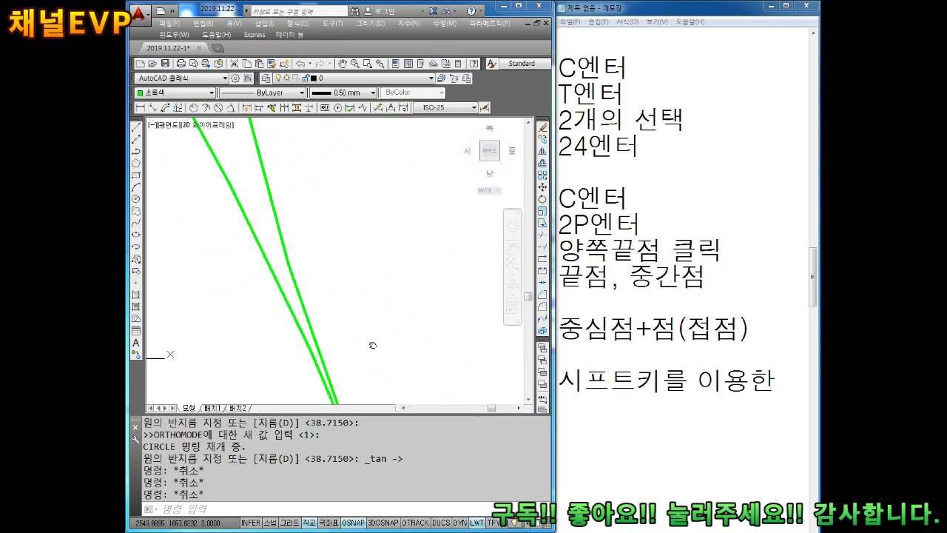
scroll(355, 326, up, 1)
scroll(311, 239, up, 1)
scroll(331, 257, up, 1)
scroll(325, 241, up, 1)
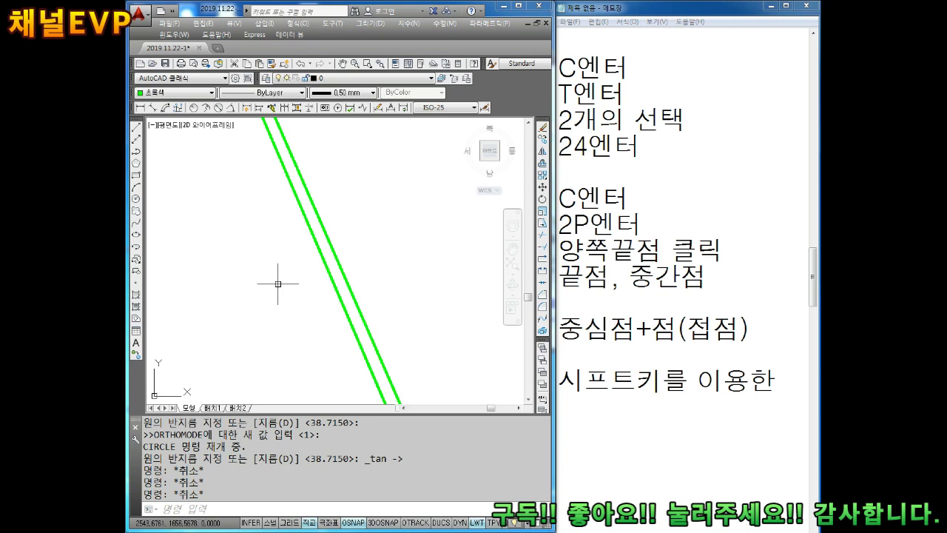
- Regenerate the display with RE and keep inspecting the converging lines up close
key(Escape)
key(Escape)
key(Escape)
key(Escape)
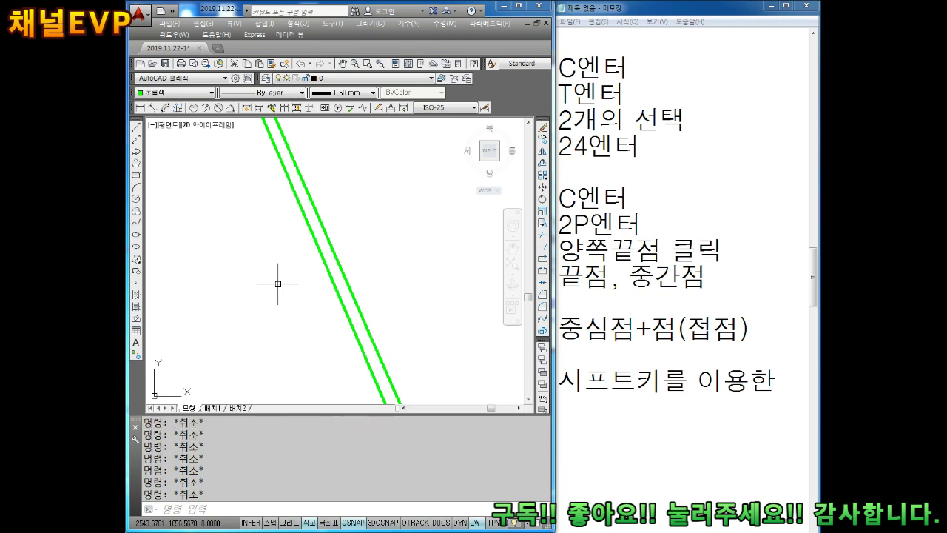
text(RE)
key(Return)
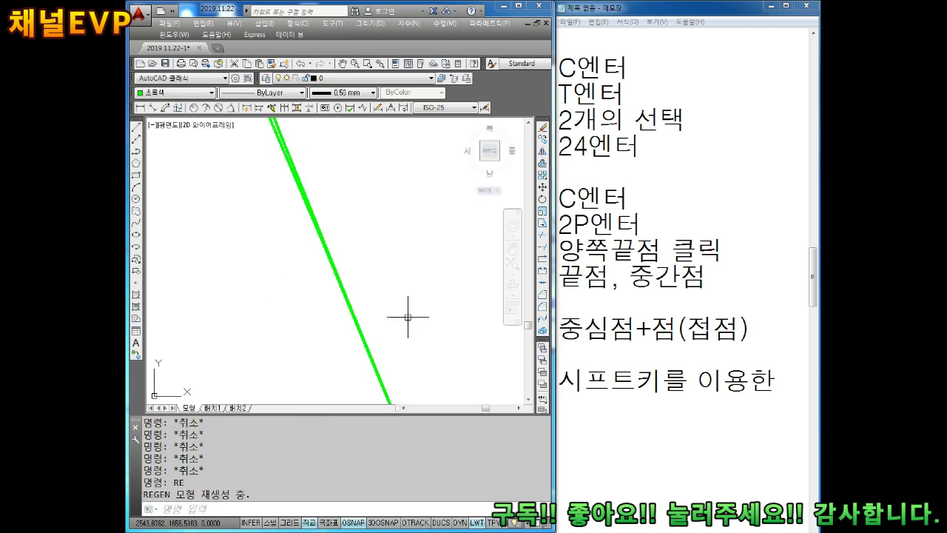
mouse_move(406, 318)
middle_down()
mouse_move(368, 281)
mouse_move(260, 228)
middle_up()
scroll(260, 228, down, 2)
scroll(330, 224, up, 1)
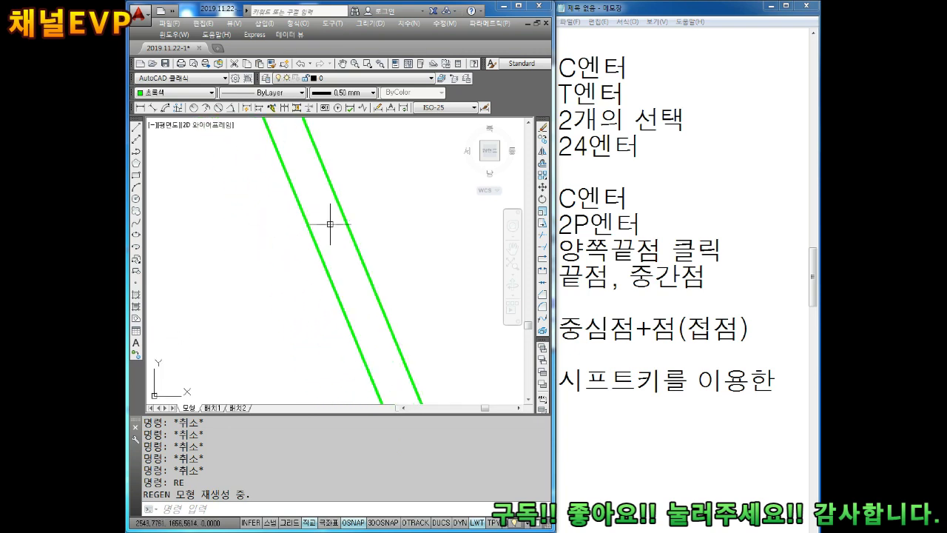
key(Escape)
key(Escape)
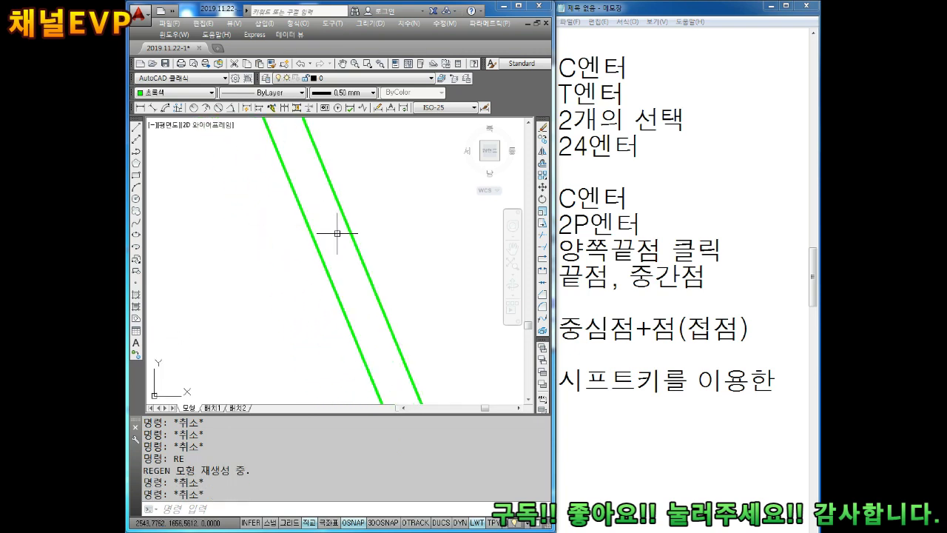
text(RE)
key(Return)
key(Escape)
middle_drag(338, 230, 387, 244)
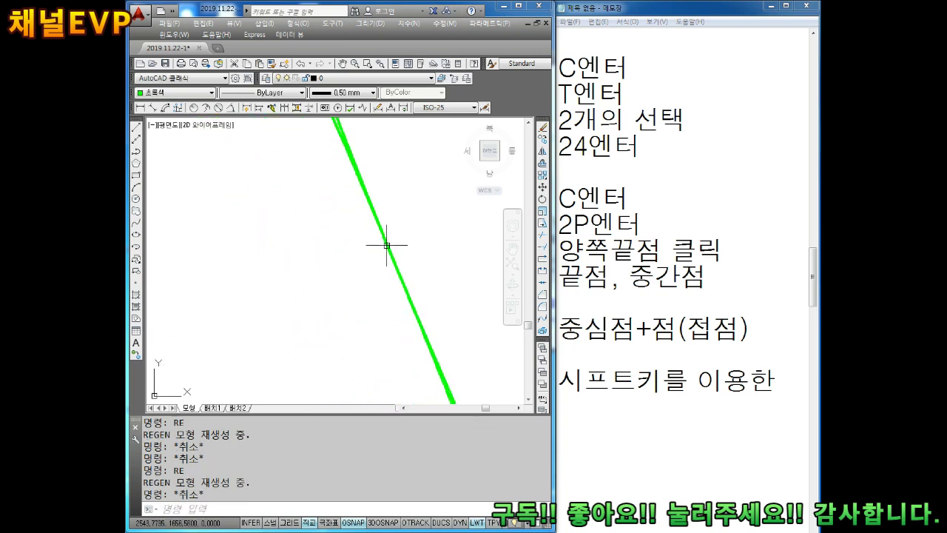
scroll(395, 258, up, 3)
scroll(347, 296, up, 5)
scroll(348, 295, down, 2)
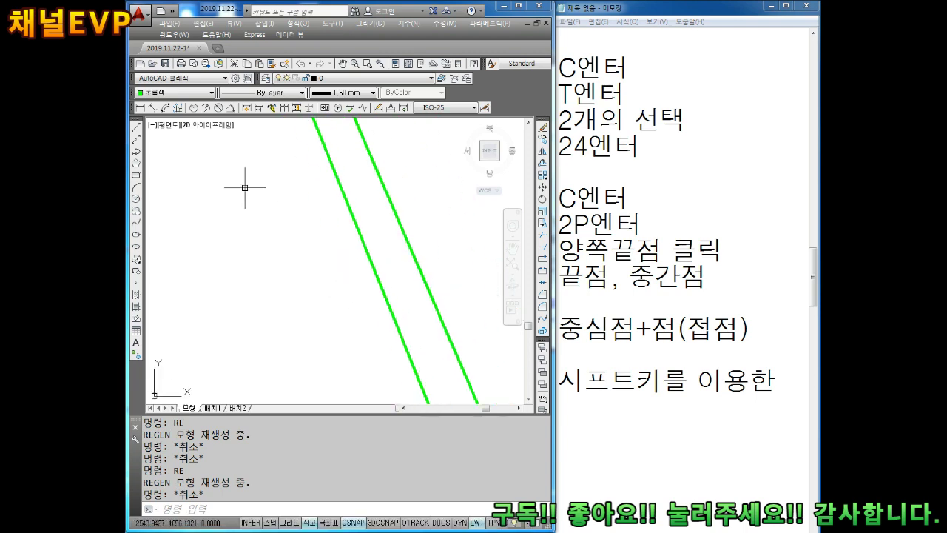
scroll(264, 195, down, 2)
mouse_move(319, 290)
middle_down()
mouse_move(322, 279)
mouse_move(387, 353)
middle_up()
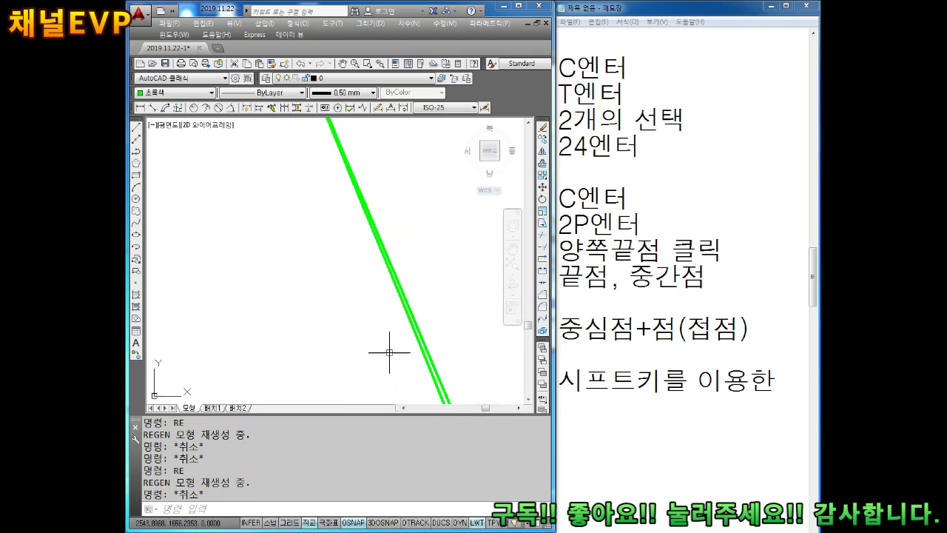
mouse_move(311, 250)
middle_down()
mouse_move(364, 250)
mouse_move(317, 277)
middle_up()
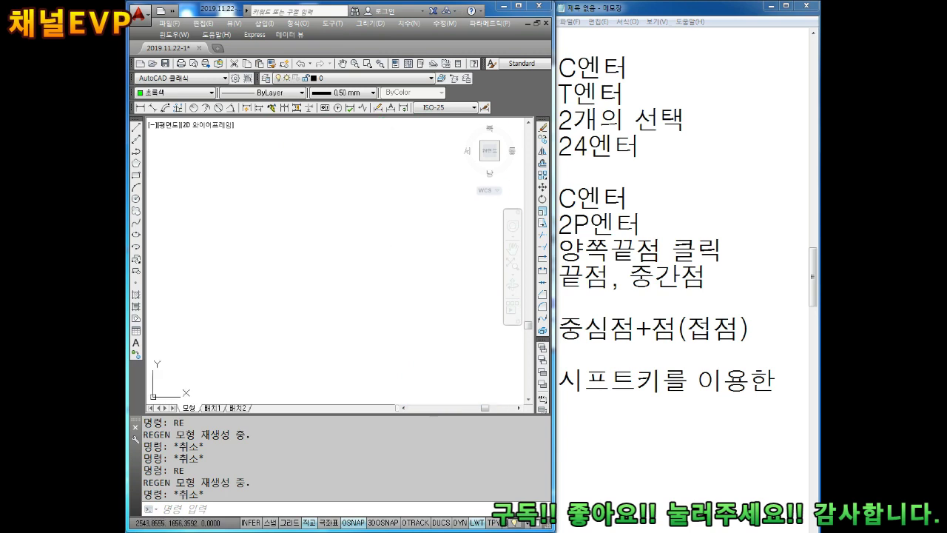
middle_drag(387, 254, 296, 315)
scroll(296, 314, down, 2)
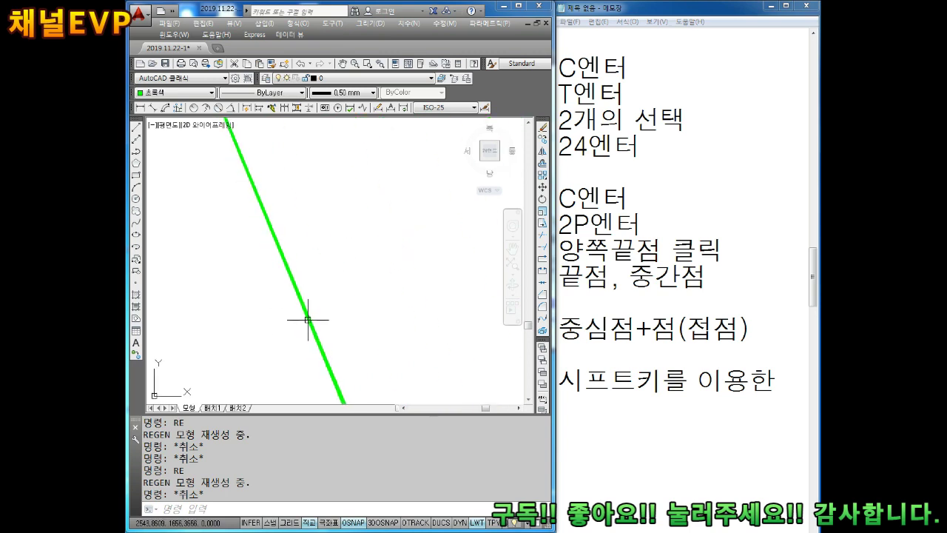
scroll(311, 318, down, 2)
scroll(312, 320, down, 1)
key(Escape)
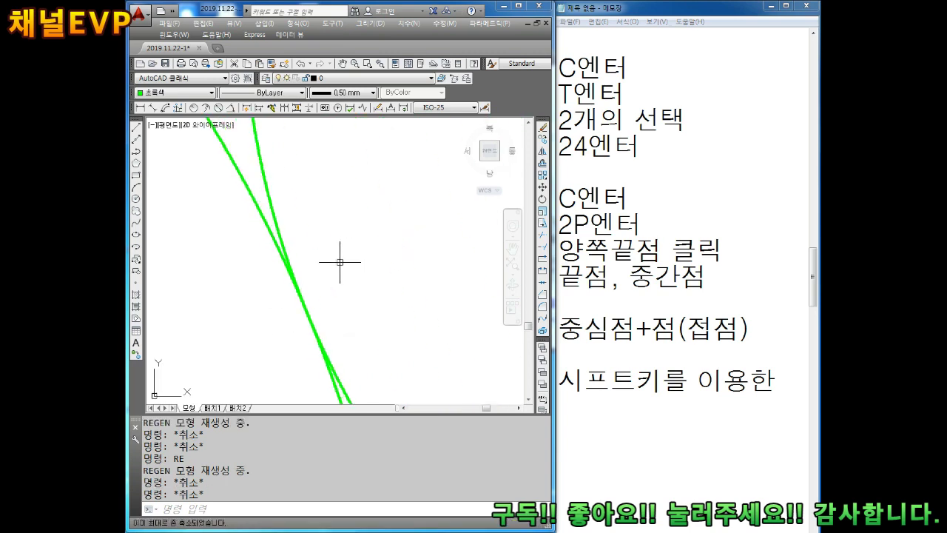
key(Escape)
key(Escape)
key(Escape)
key(Escape)
key(Escape)
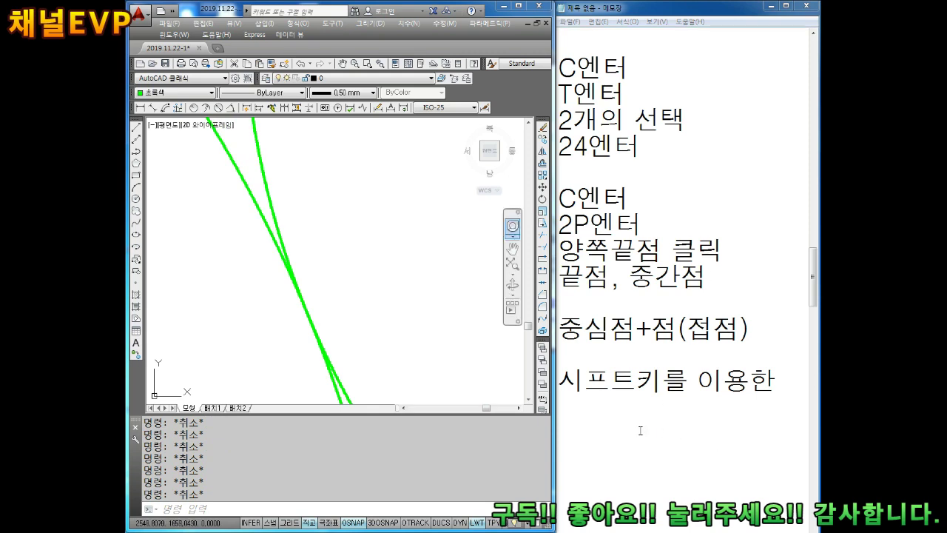
- Type the zoom shortcut lines Z엔터, A엔터, Z엔터 and E엔터 into the Notepad notes
click(623, 419)
text(Z)
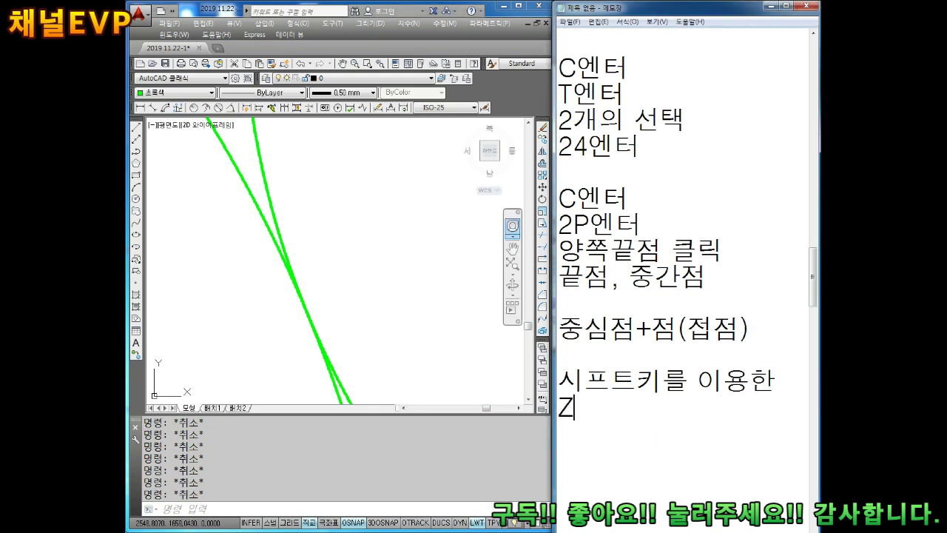
key(BackSpace)
text(DP)
text(엔터)
key(Return)
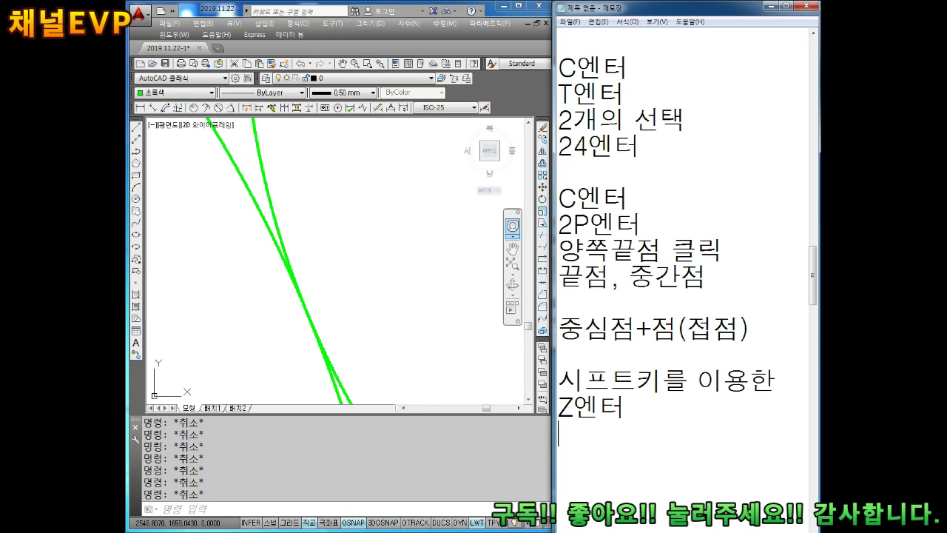
text(Aㅇ엔터)
key(Return)
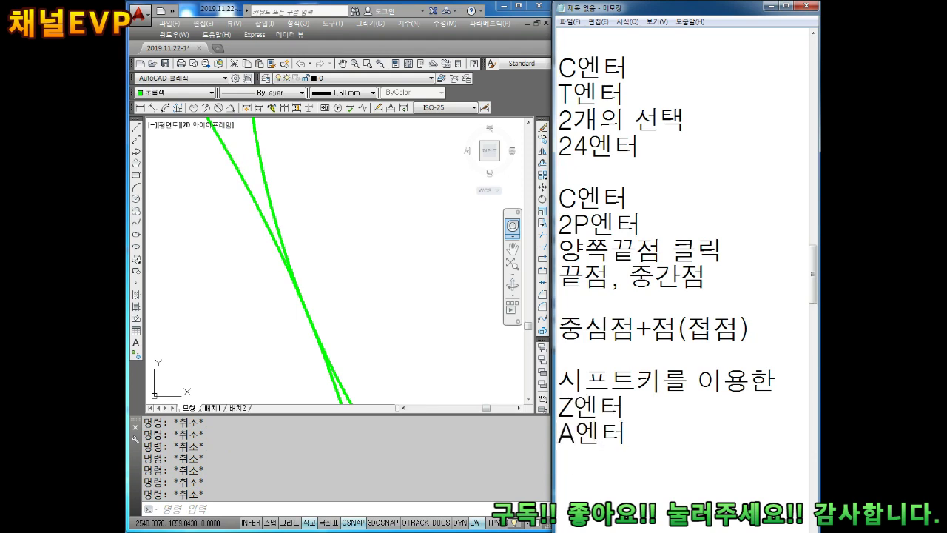
text(ㅇ)
text(터)
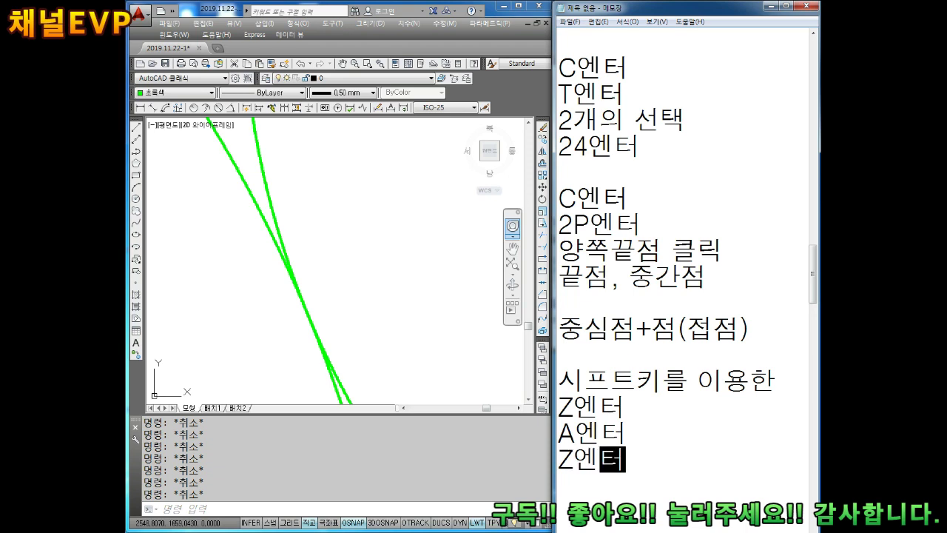
key(Return)
text(Z)
scroll(649, 396, down, 3)
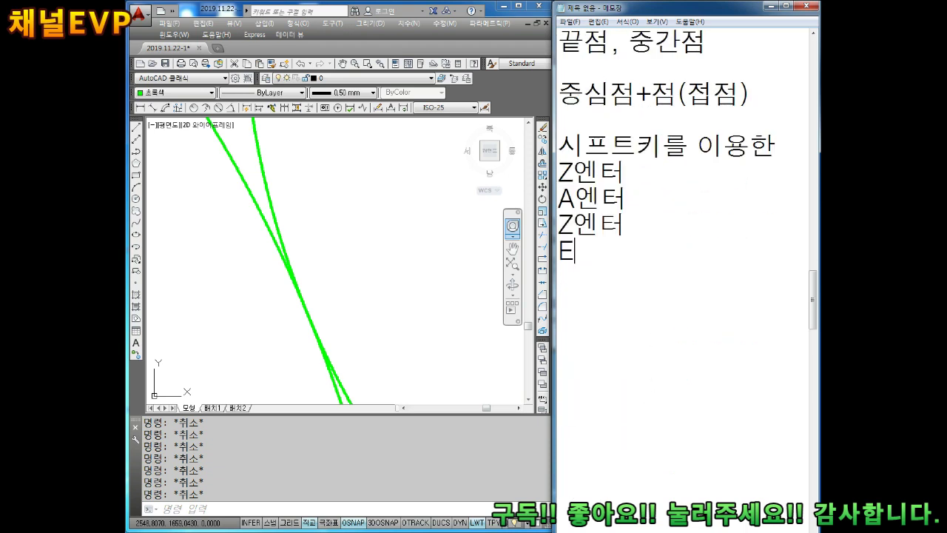
text(엔터)
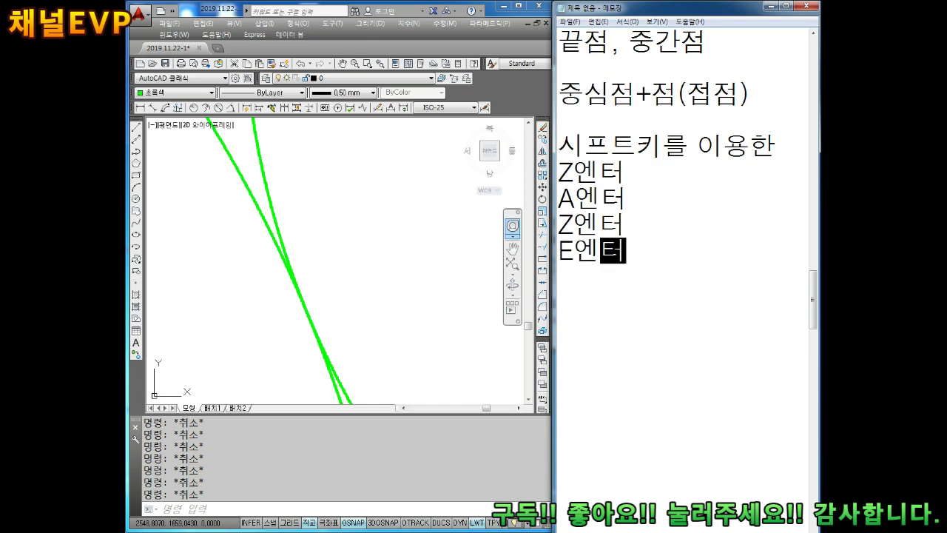
key(Return)
click(333, 300)
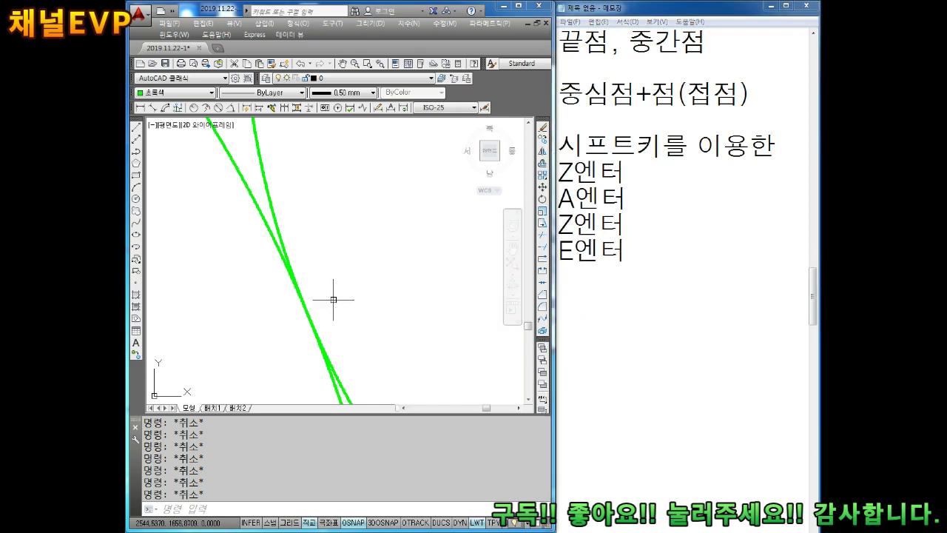
click(315, 509)
text(Z)
- Zoom to the drawing extents with Z, Enter, E, then adjust the zoom level
key(Return)
text(A)
key(Return)
text(Z)
key(Return)
text(E)
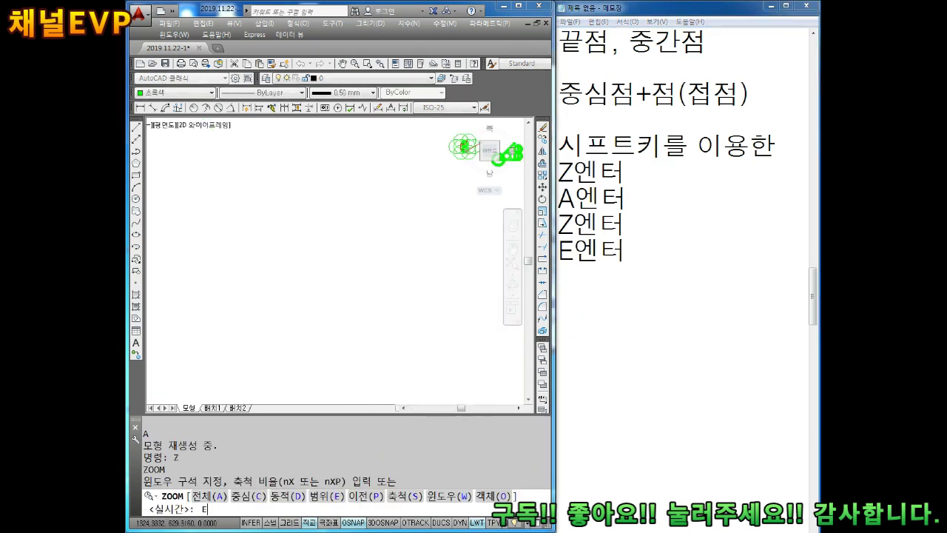
key(Escape)
key(Escape)
scroll(333, 301, up, 2)
scroll(401, 259, up, 2)
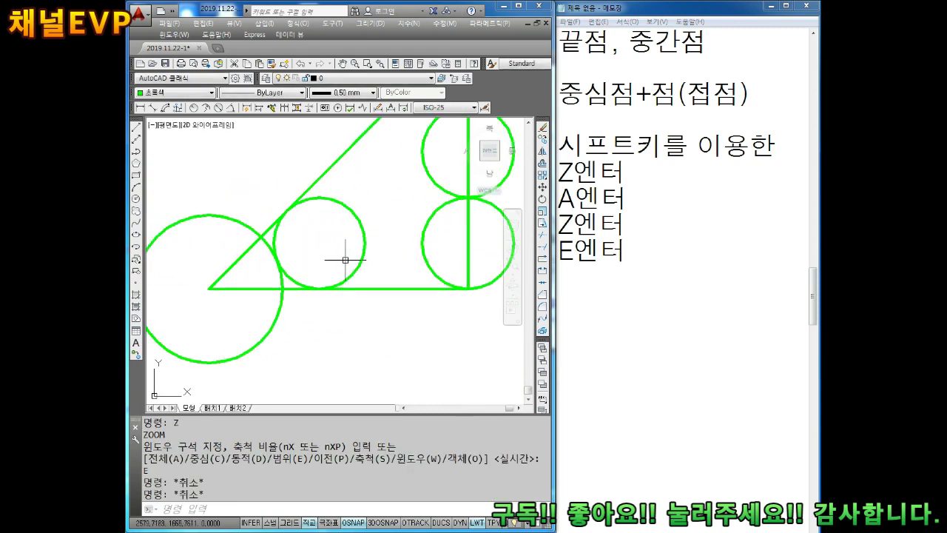
scroll(272, 216, up, 2)
scroll(273, 216, down, 2)
scroll(297, 210, down, 2)
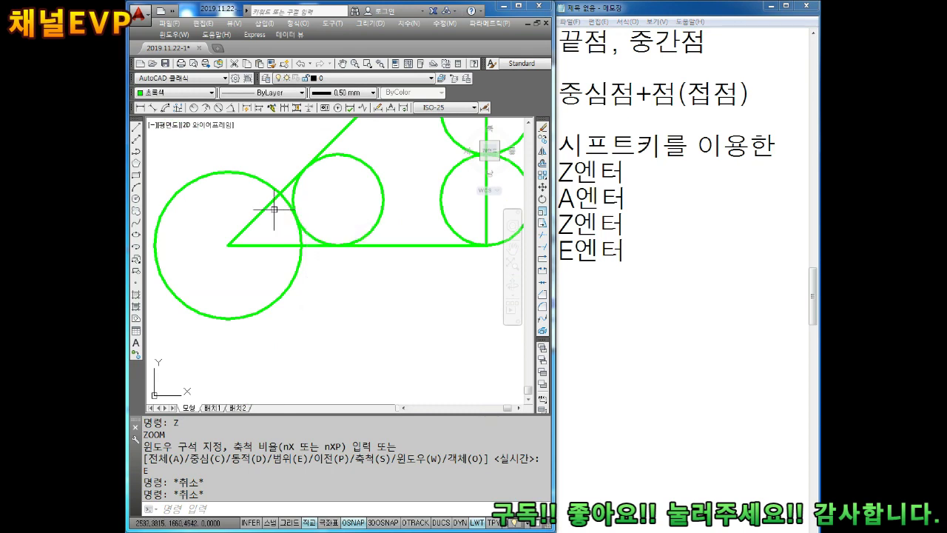
scroll(249, 232, down, 2)
scroll(271, 264, up, 1)
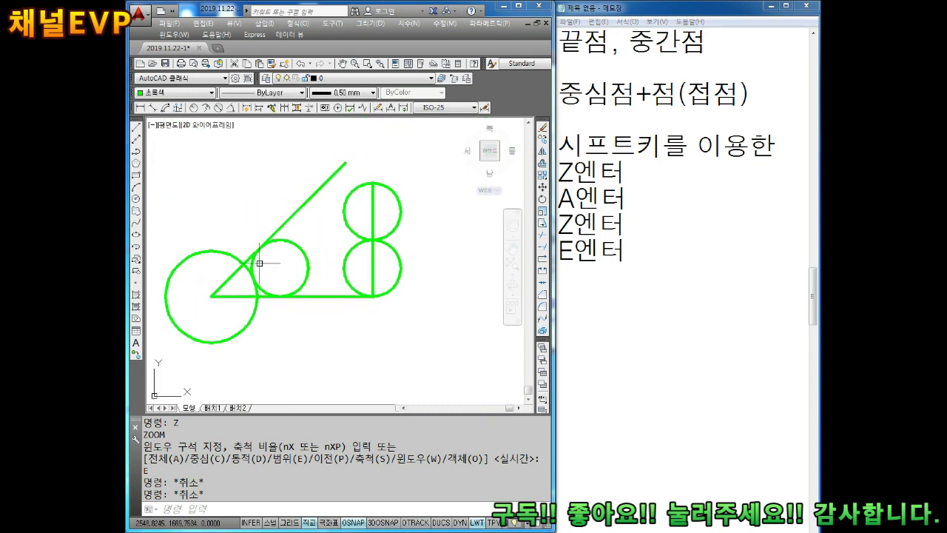
key(Escape)
key(Escape)
key(Escape)
key(Escape)
- Make red the current colour and 0.25 mm the current lineweight, then centre the drawing
click(177, 93)
click(162, 123)
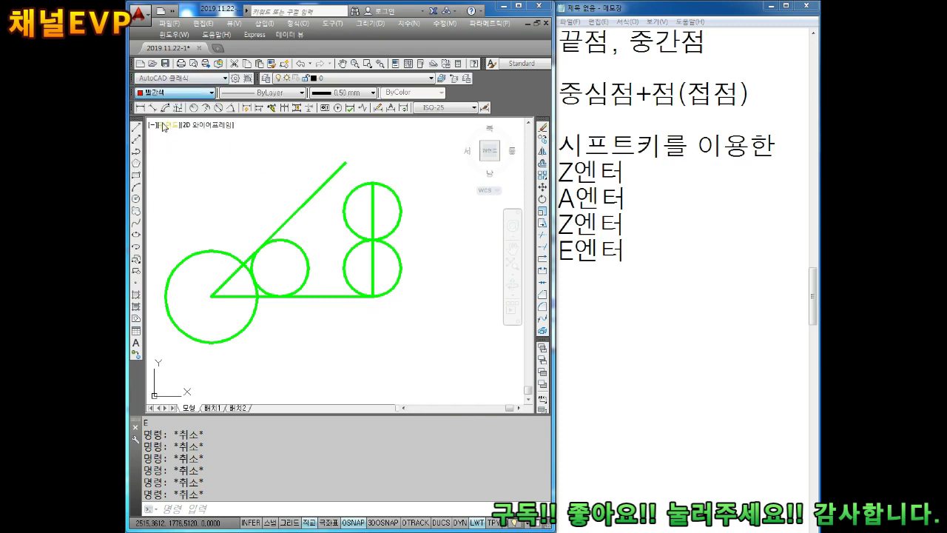
click(353, 96)
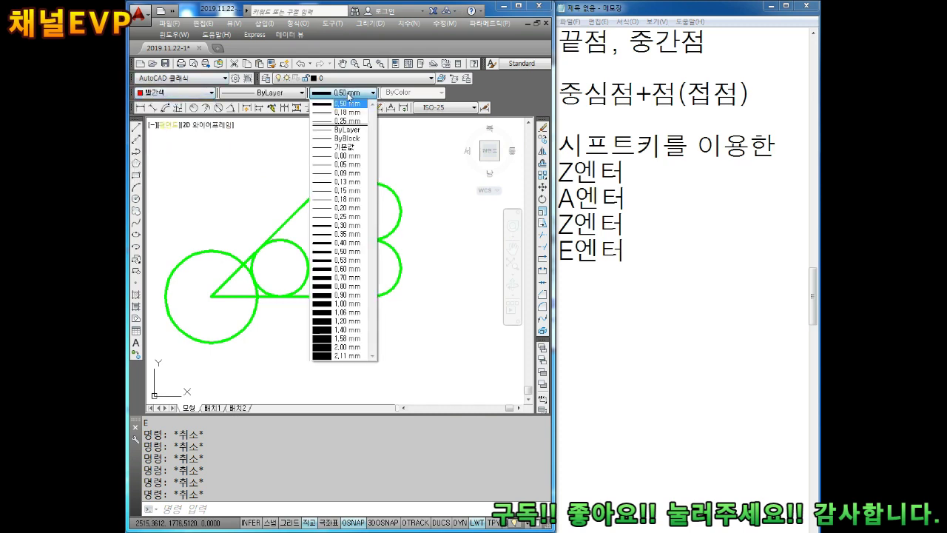
click(349, 216)
mouse_move(307, 222)
middle_down()
mouse_move(323, 226)
mouse_move(342, 186)
mouse_move(337, 214)
middle_up()
key(Escape)
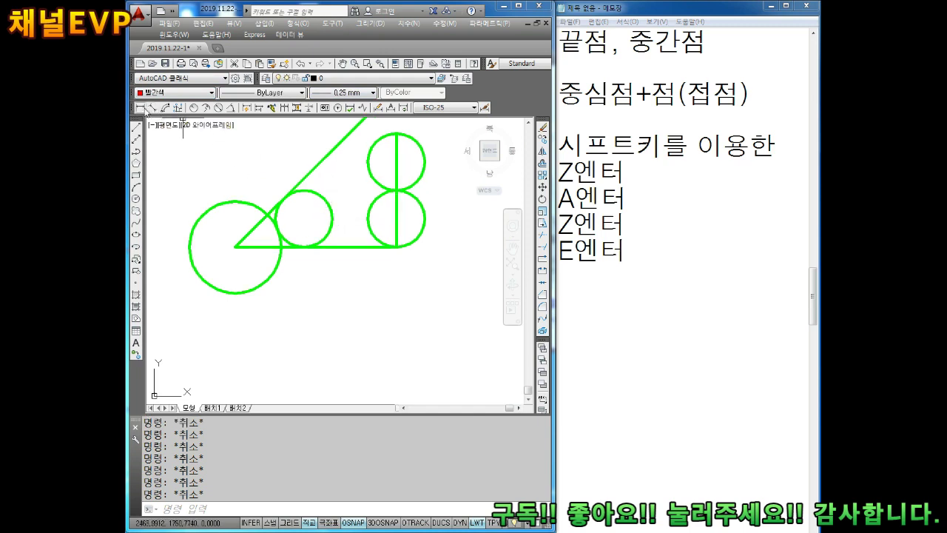
- Add linear dimensions: 96 beside the stacked circles and 136 along the triangle's base
click(141, 108)
middle_drag(436, 197, 400, 238)
click(361, 175)
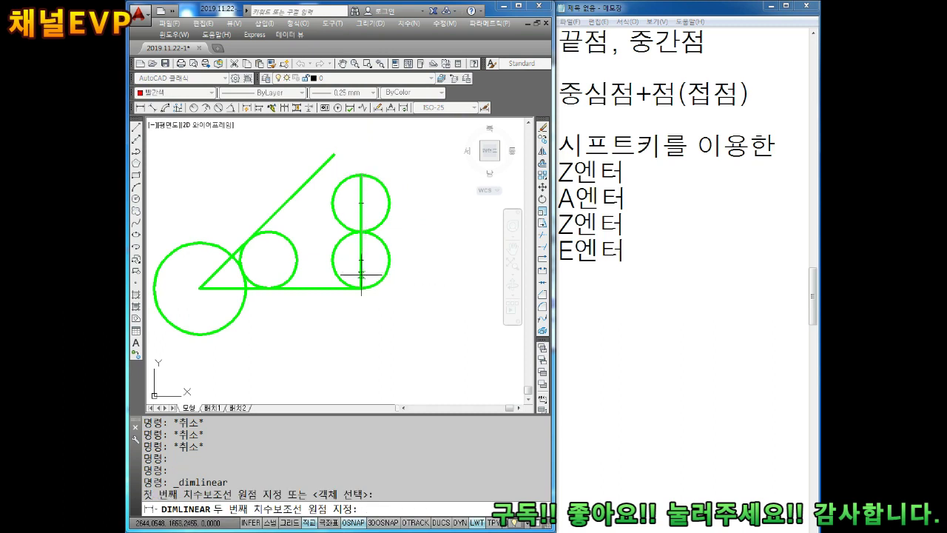
click(360, 288)
click(413, 244)
middle_drag(253, 278, 297, 249)
scroll(256, 274, up, 2)
click(234, 251)
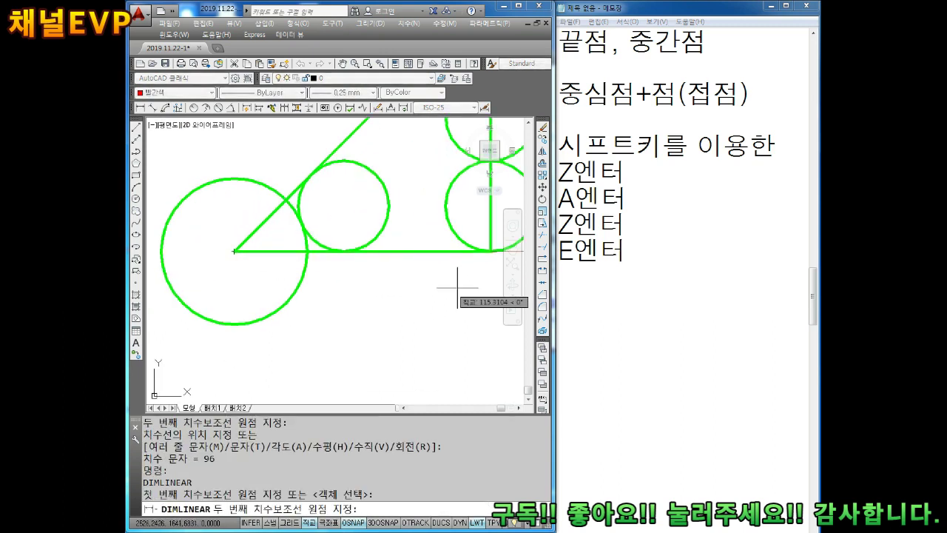
middle_drag(495, 276, 467, 271)
click(463, 246)
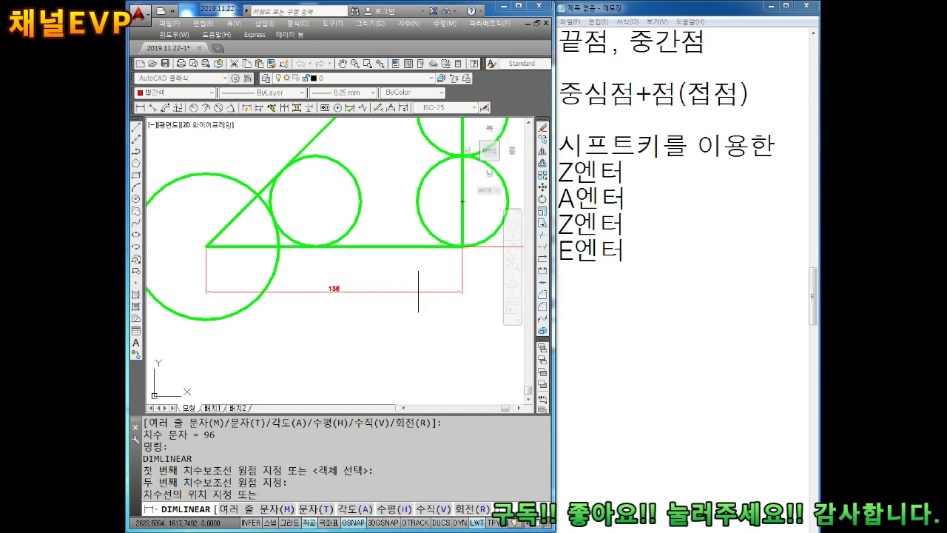
click(418, 296)
middle_drag(329, 195, 343, 301)
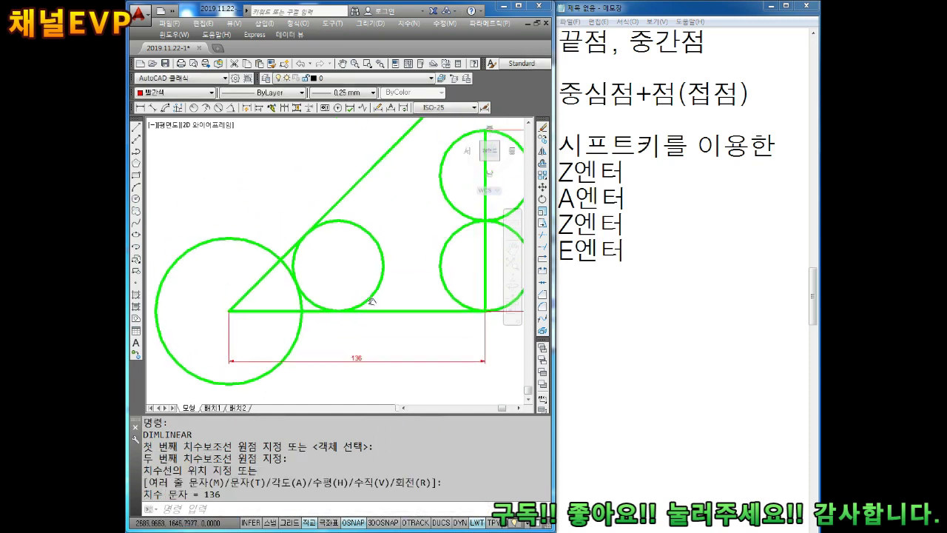
key(Escape)
key(Escape)
key(Escape)
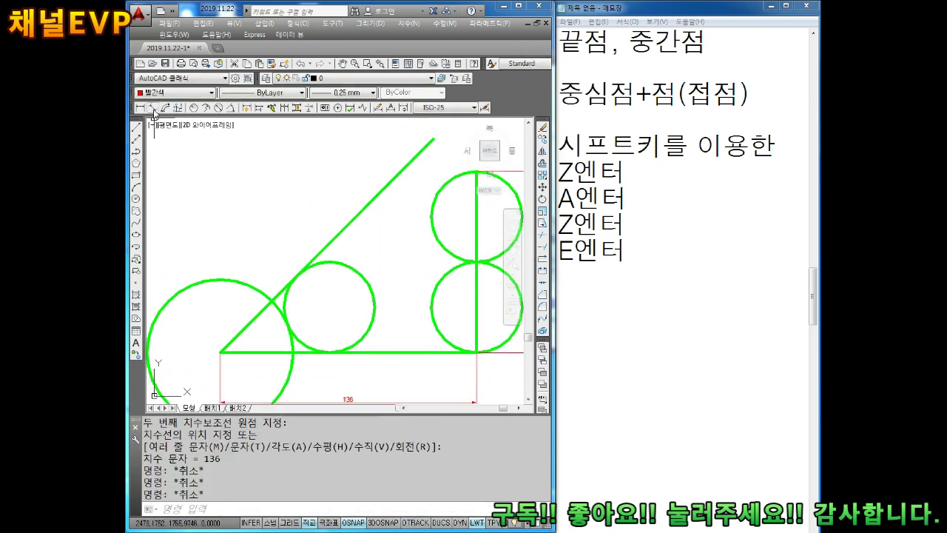
- Add an aligned 160 dimension along the hypotenuse
click(155, 113)
click(221, 352)
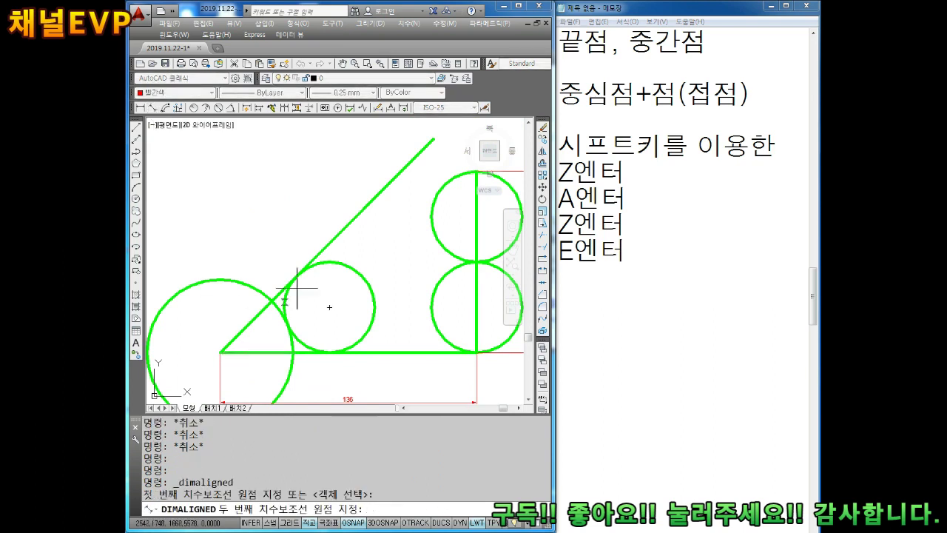
click(433, 139)
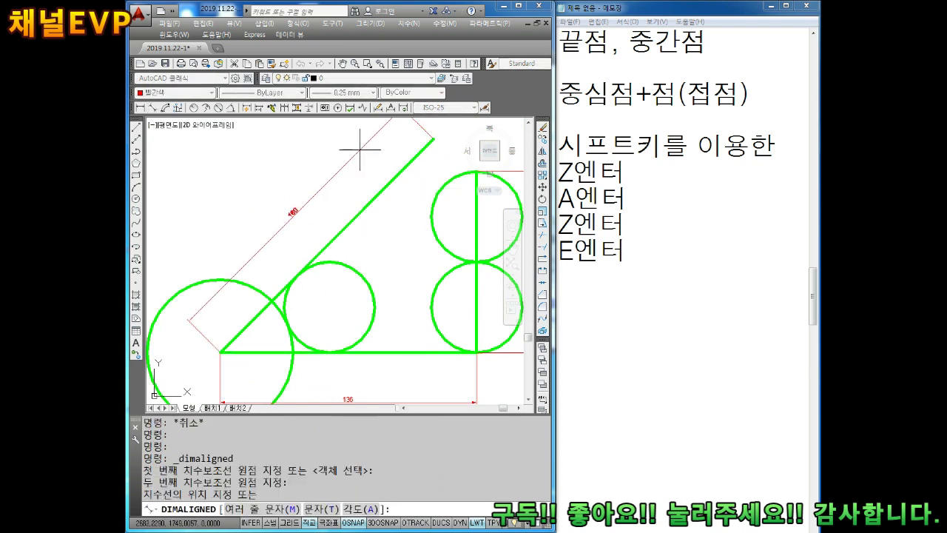
click(361, 149)
middle_drag(355, 222, 329, 151)
key(Escape)
key(Escape)
key(Escape)
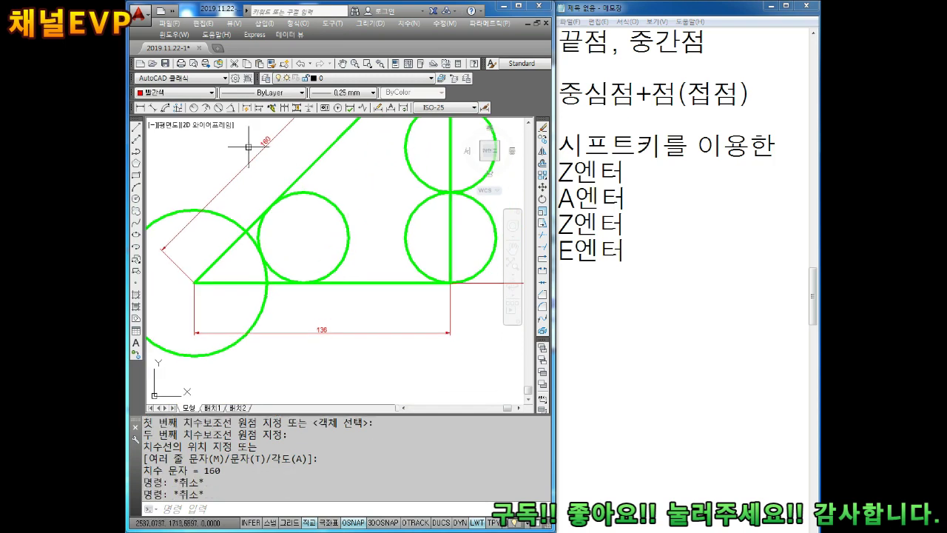
- Dimension the 45° angle between the hypotenuse and the base
click(230, 108)
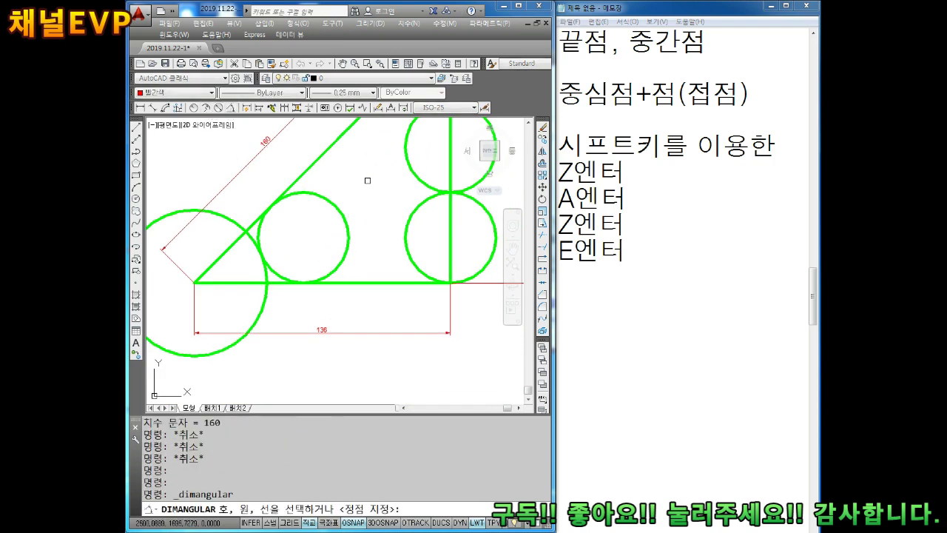
click(326, 154)
click(363, 284)
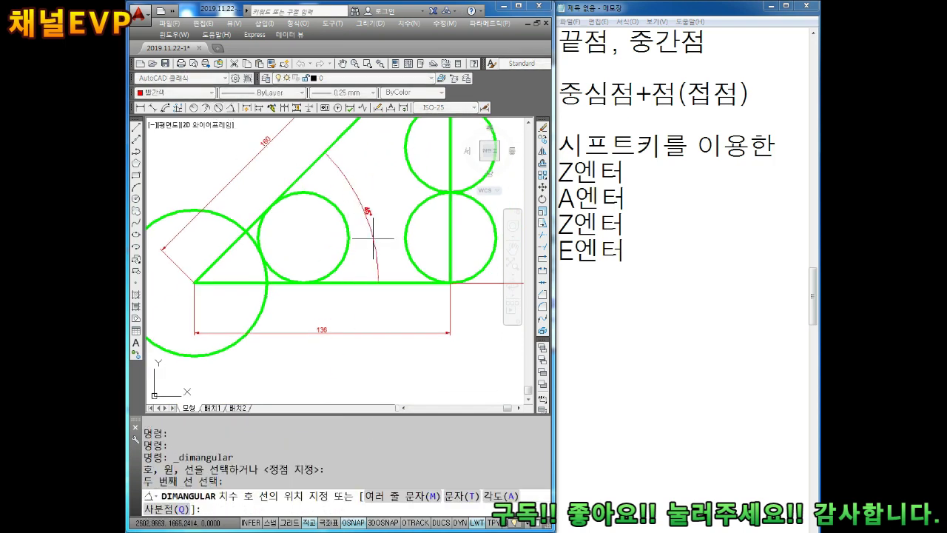
click(373, 238)
key(Escape)
key(Escape)
key(Escape)
- Add the R24 radius dimension to the small circle inside the triangle
click(194, 108)
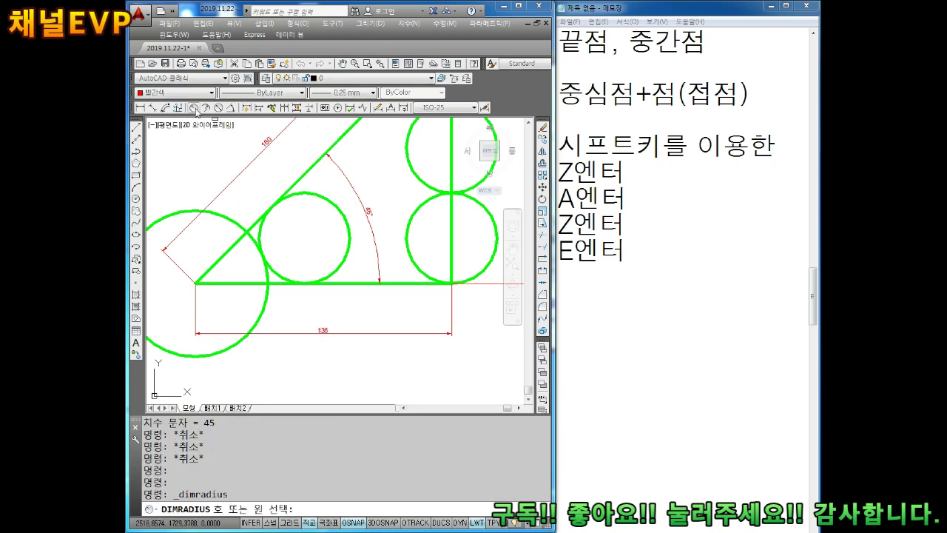
click(327, 199)
key(Escape)
key(Escape)
scroll(333, 214, down, 2)
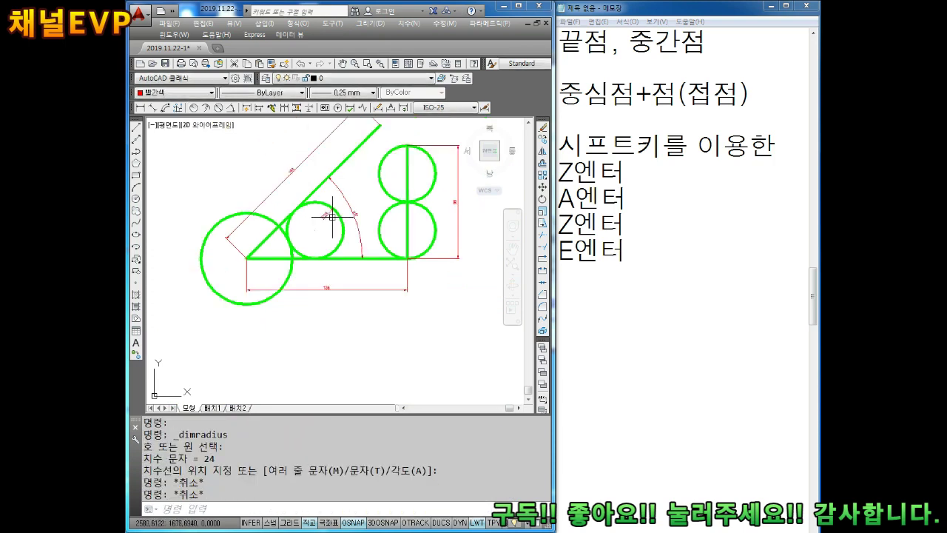
scroll(337, 226, down, 1)
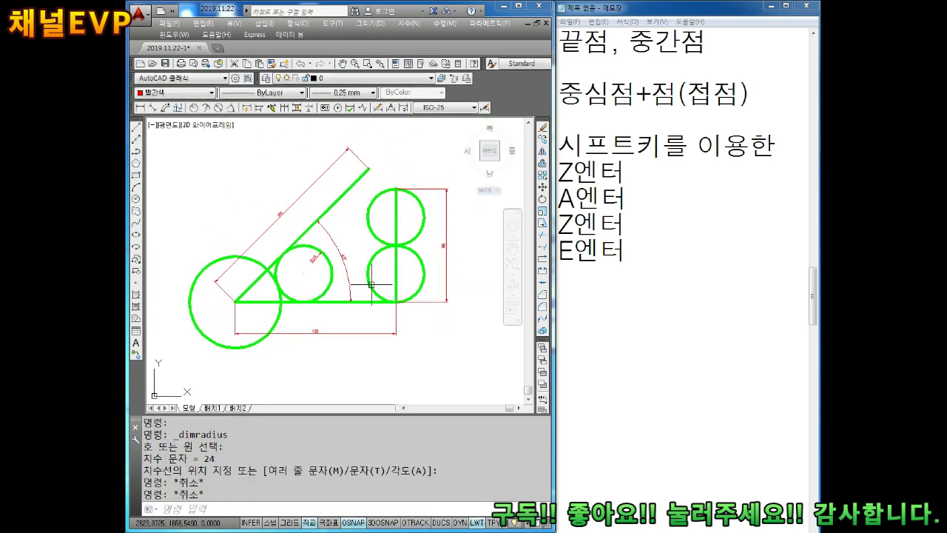